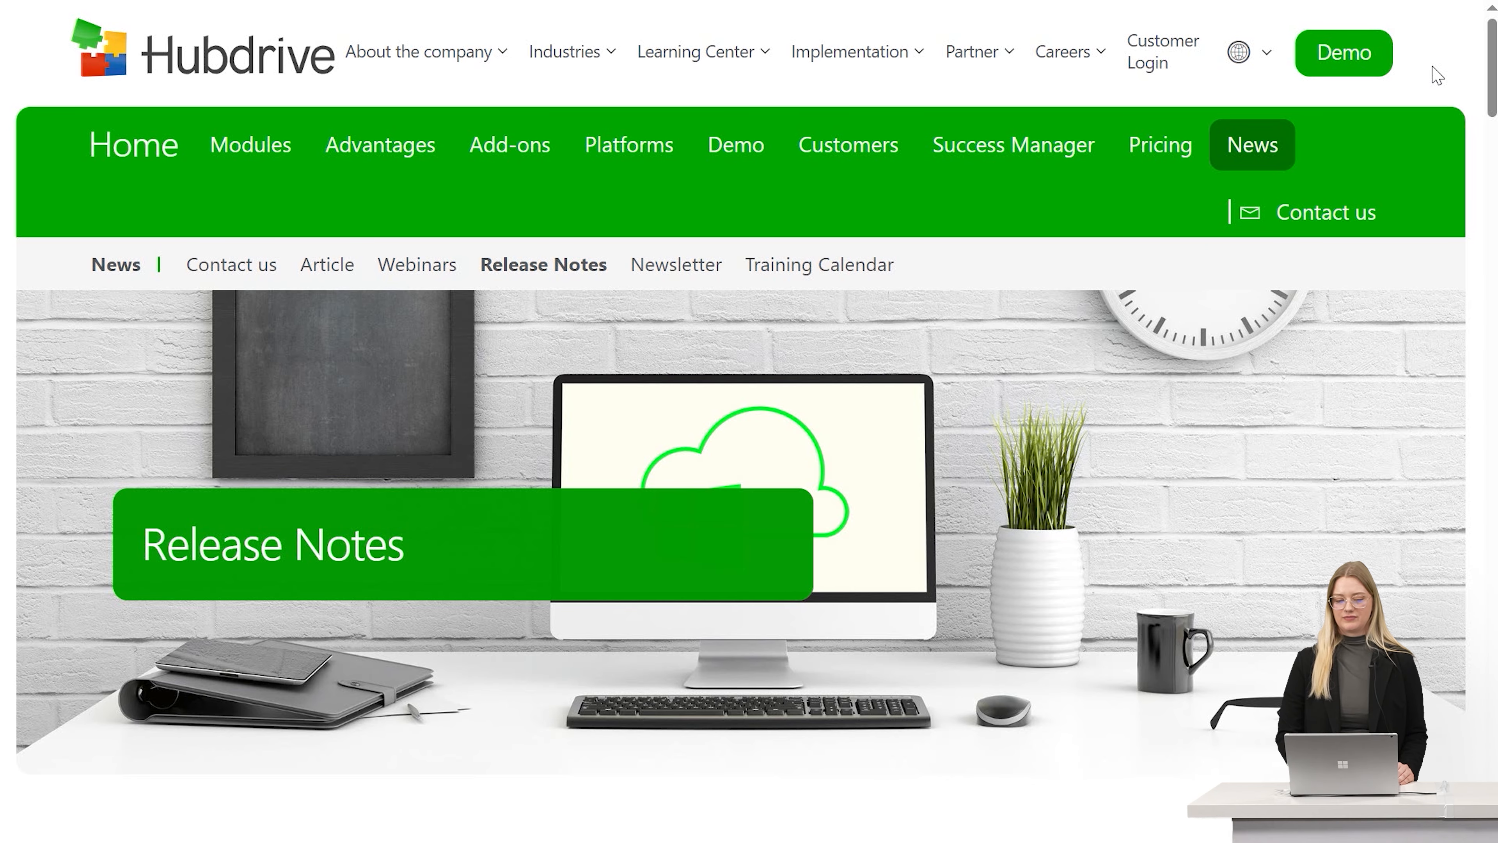
Read the Talent & Performance Management release note about question catalogs for performance reviews.
scroll(1437, 75, "down", 15)
scroll(1433, 73, "down", 1)
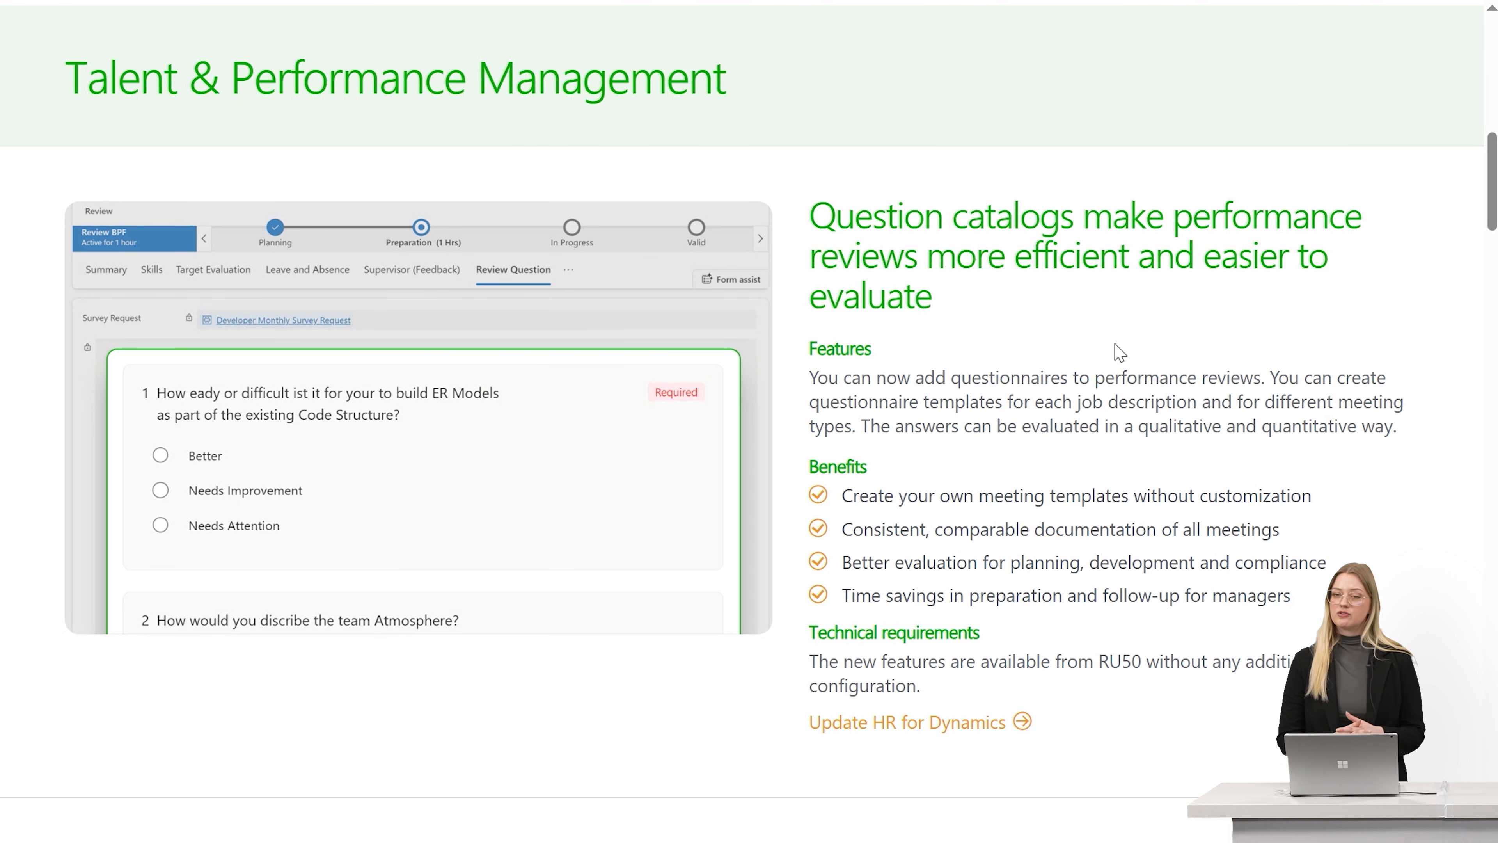
scroll(1121, 352, "down", 1)
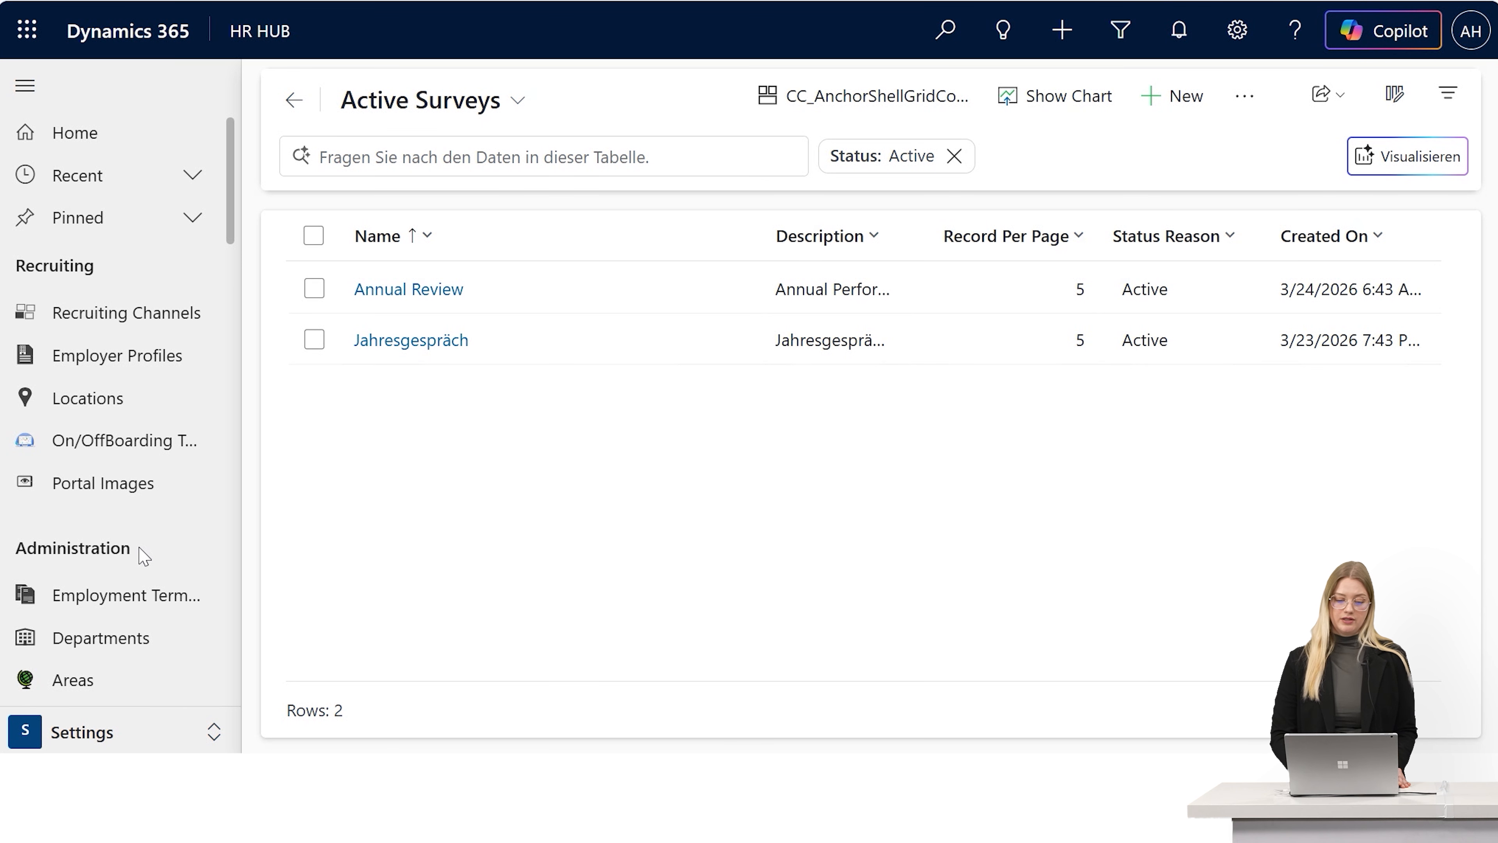
Open the Annual Review survey from the active surveys and examine its details and list of questions.
scroll(144, 554, "down", 12)
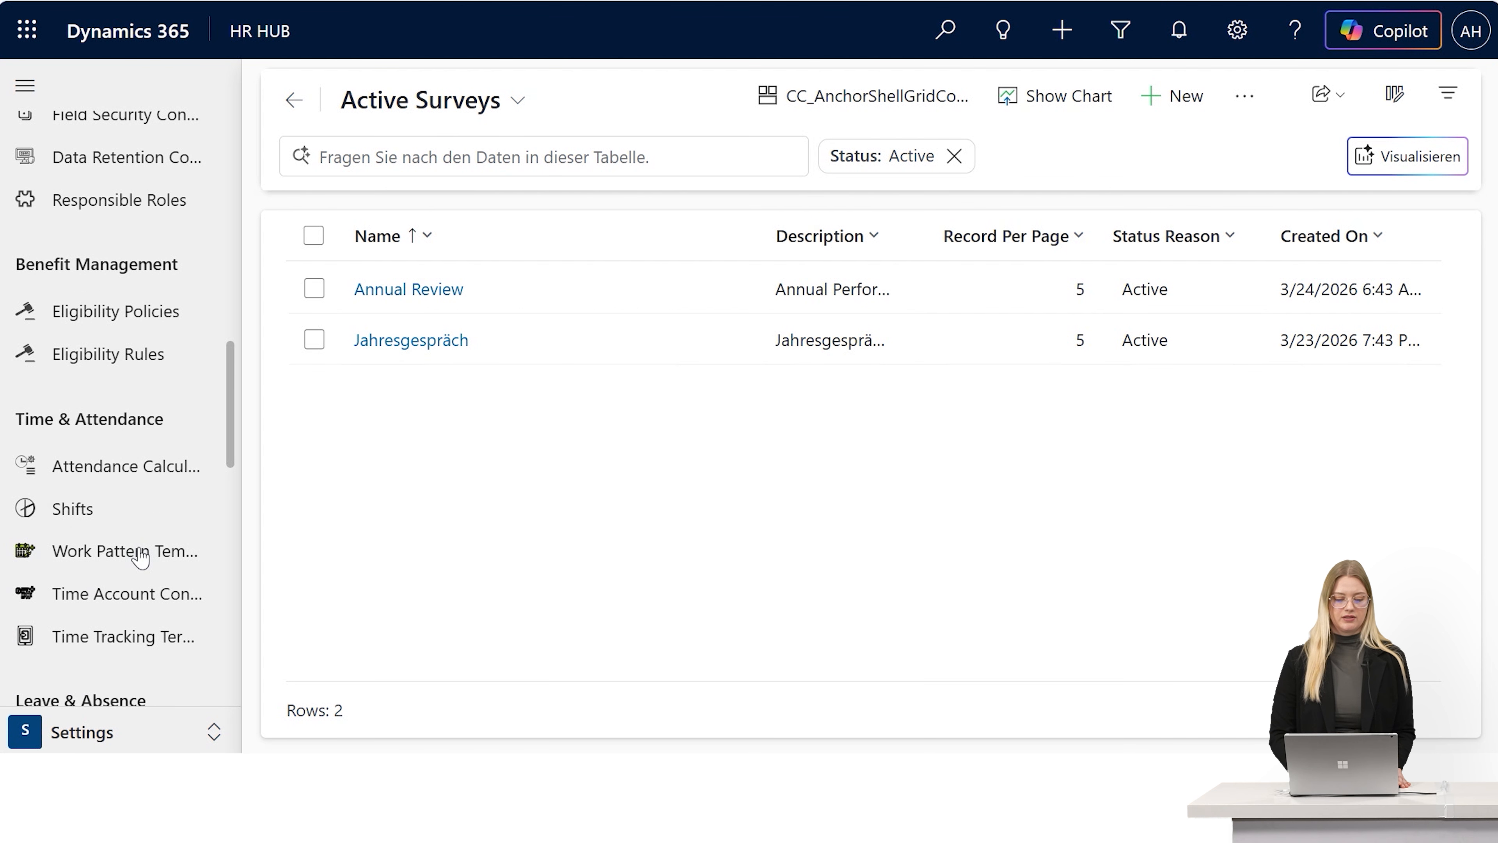
scroll(140, 557, "down", 10)
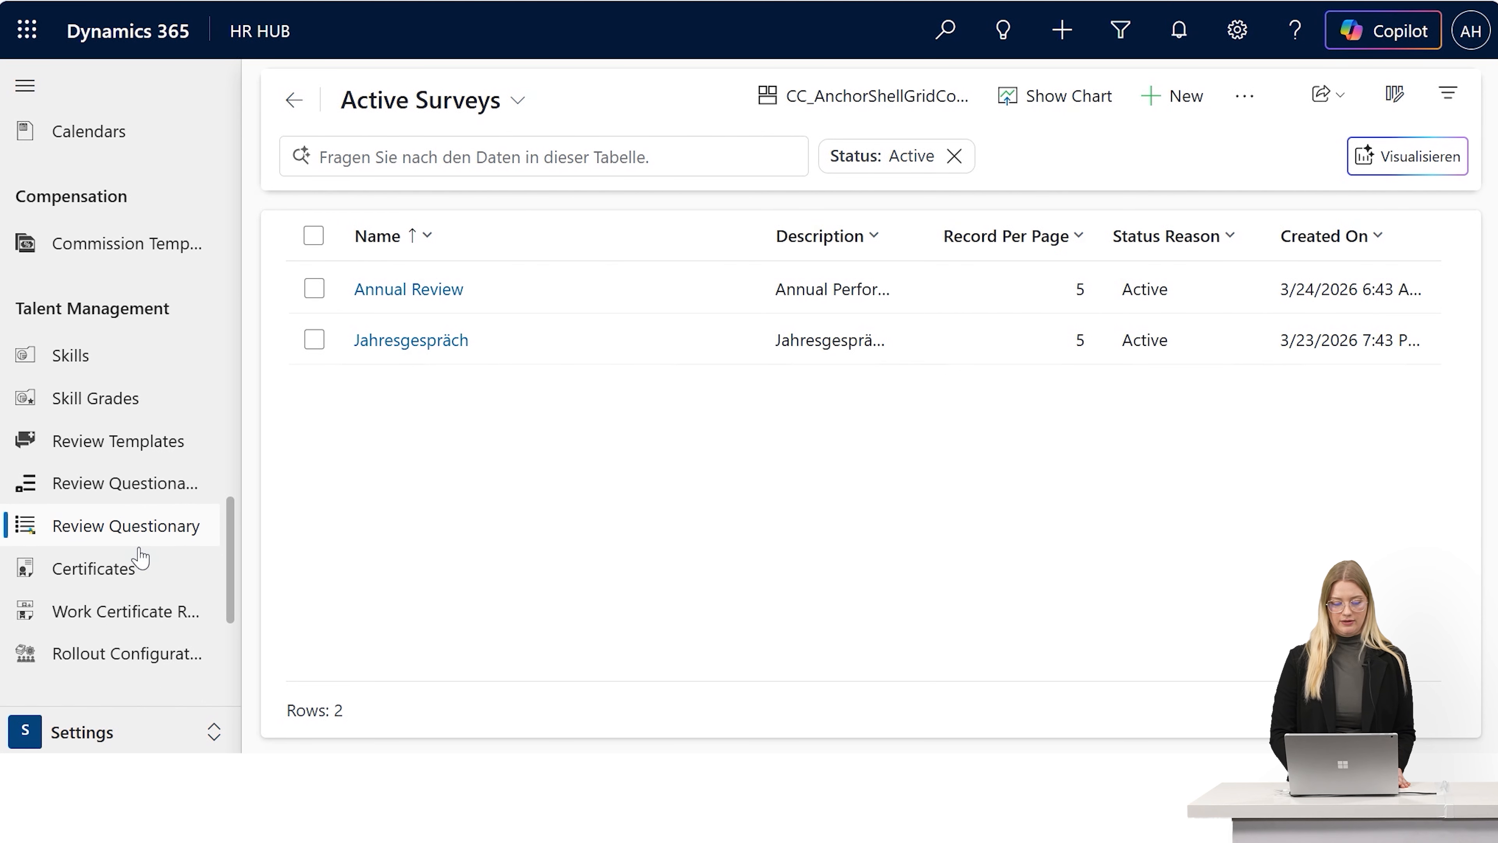
scroll(141, 558, "up", 1)
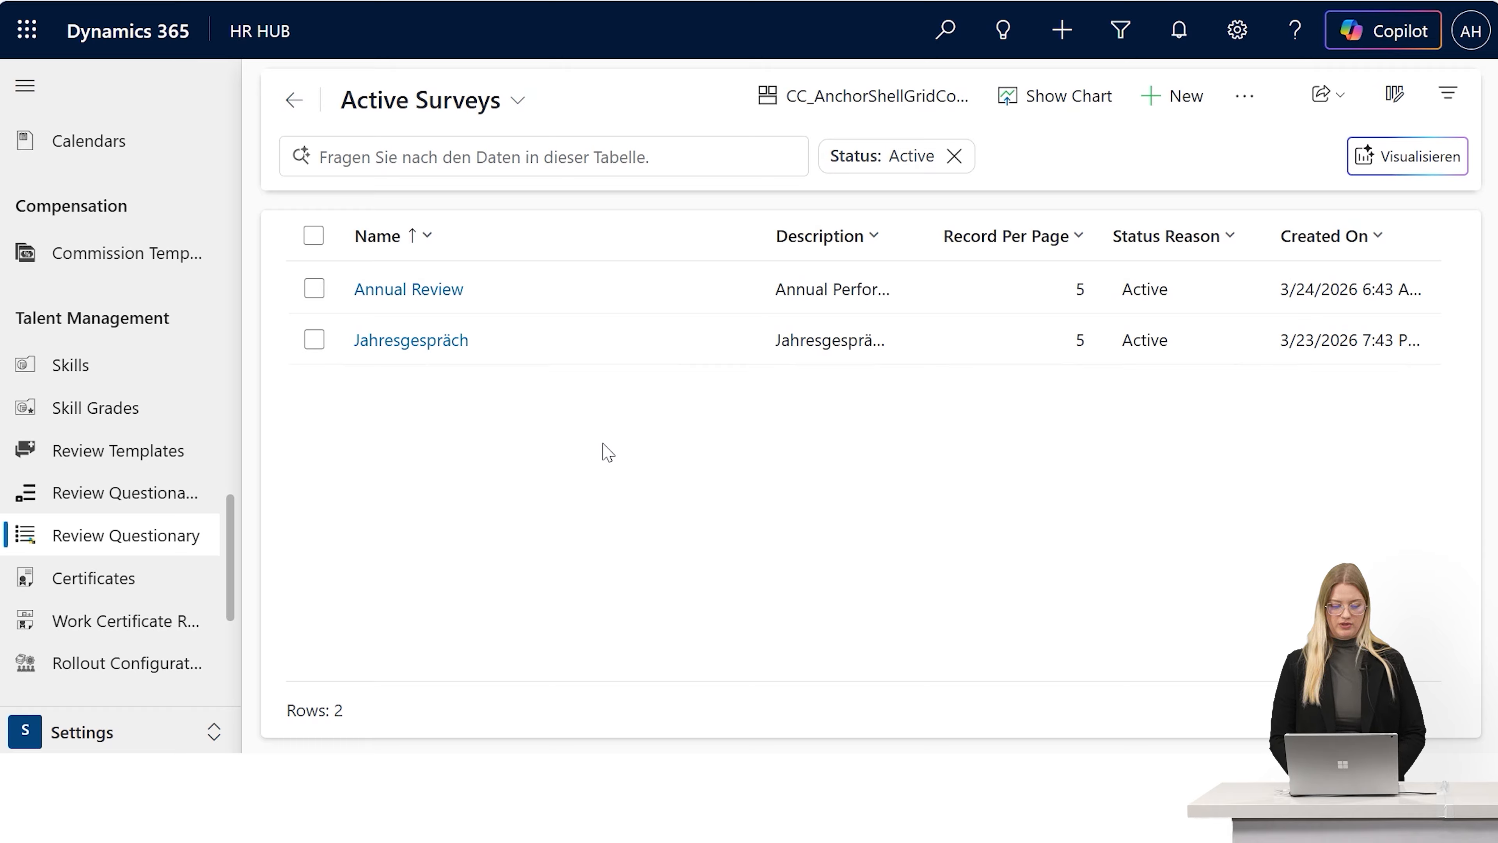
double_click(530, 295)
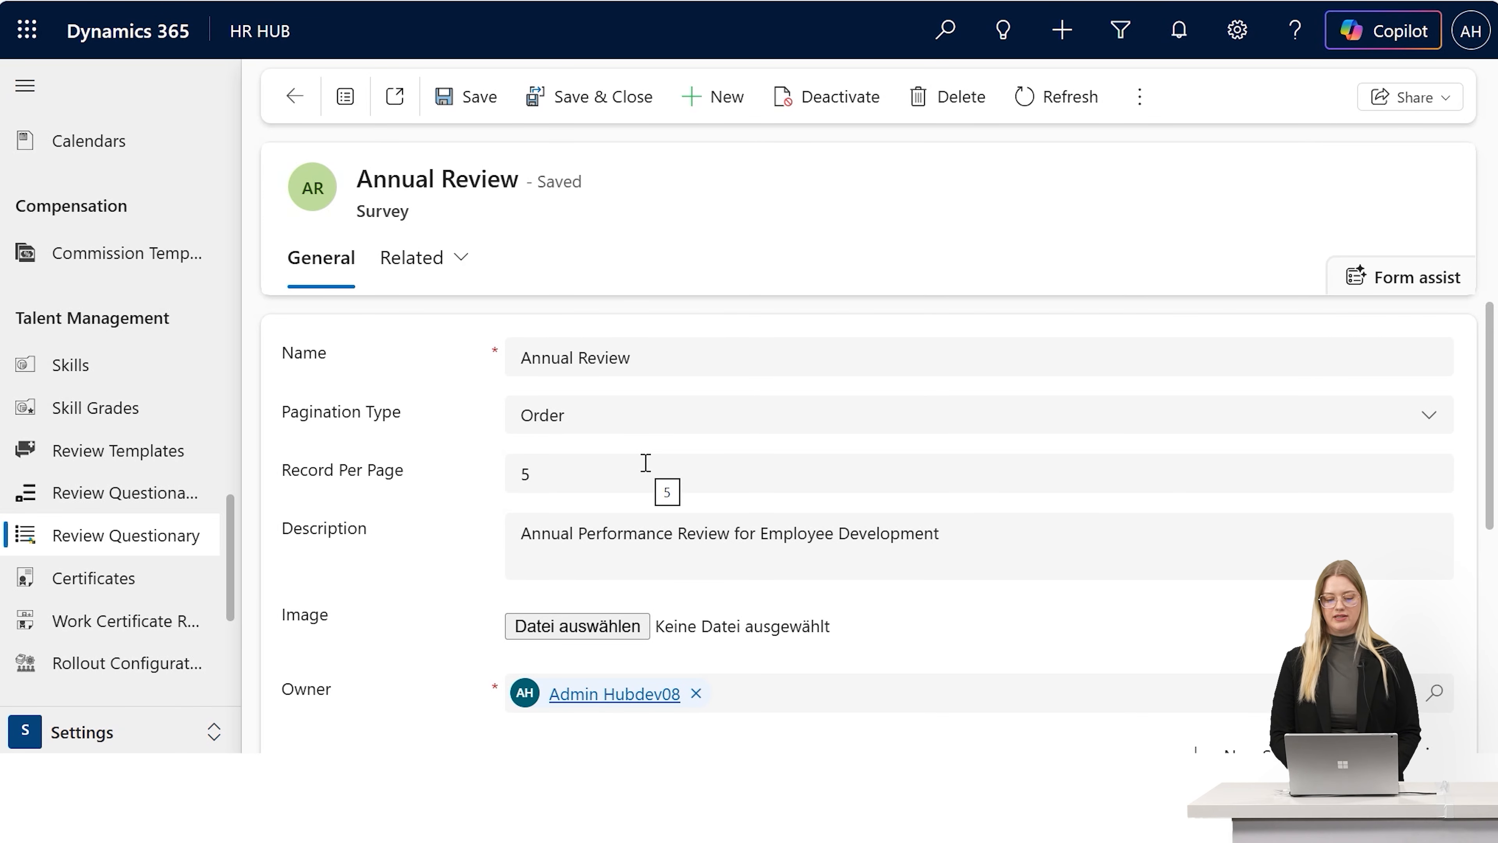
scroll(646, 462, "down", 1)
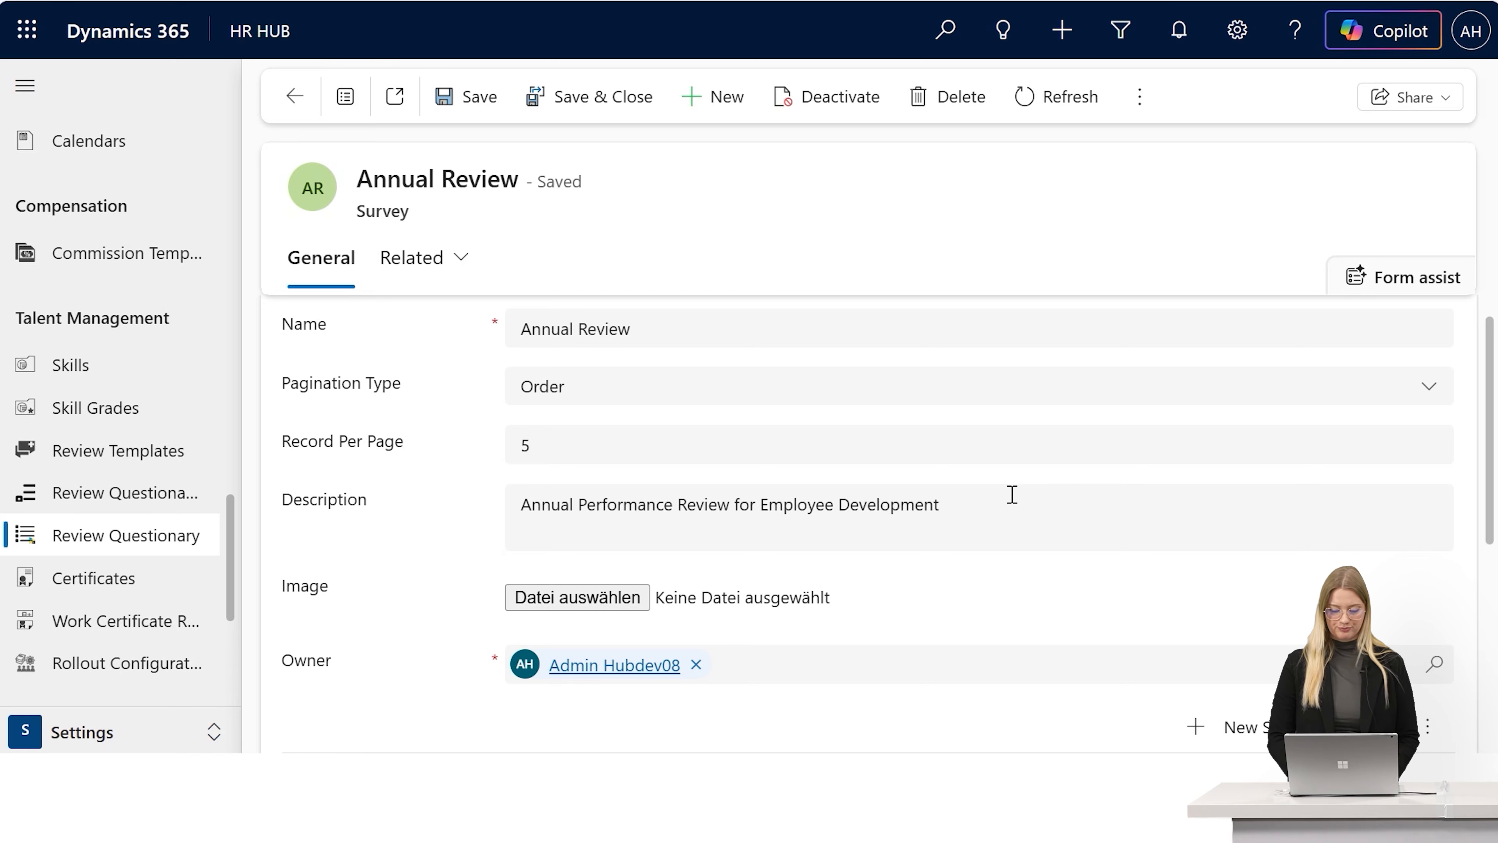
scroll(1012, 496, "down", 5)
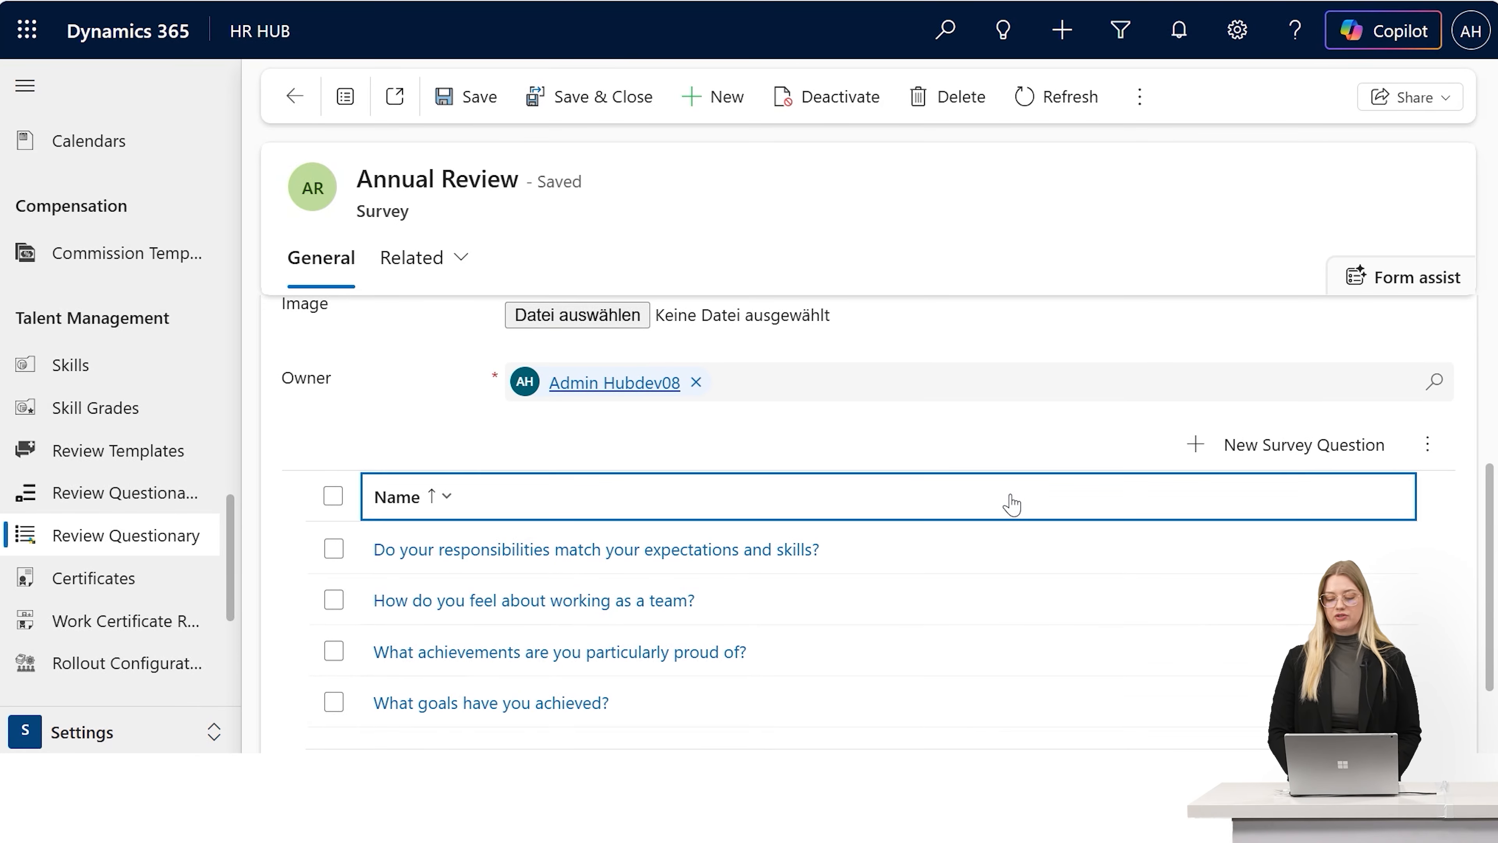
scroll(1012, 502, "down", 2)
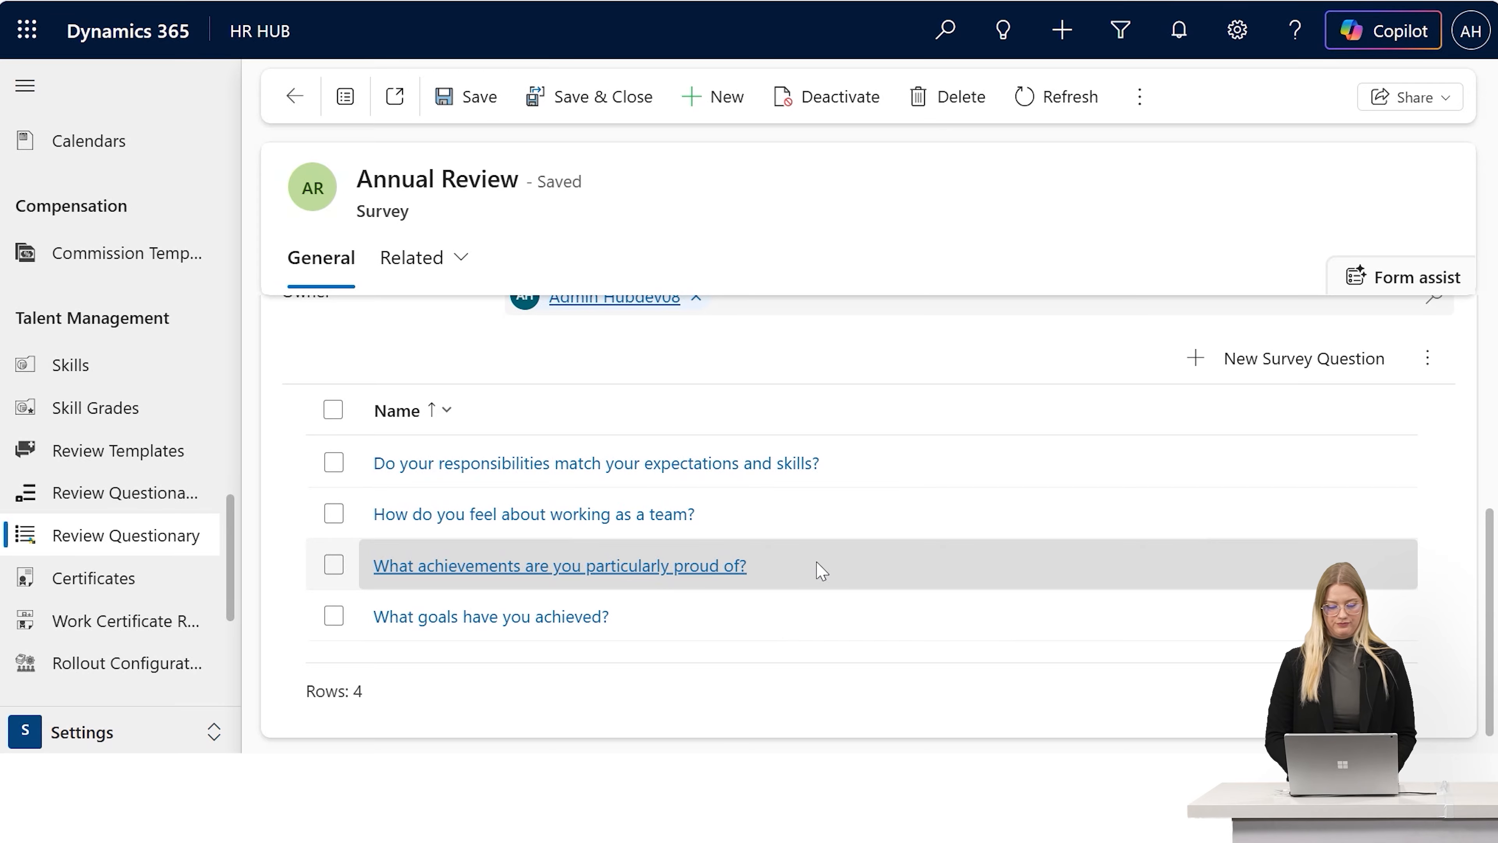
Open the survey question "What goals have you achieved?" and examine its available types and answer options.
left_click(545, 619)
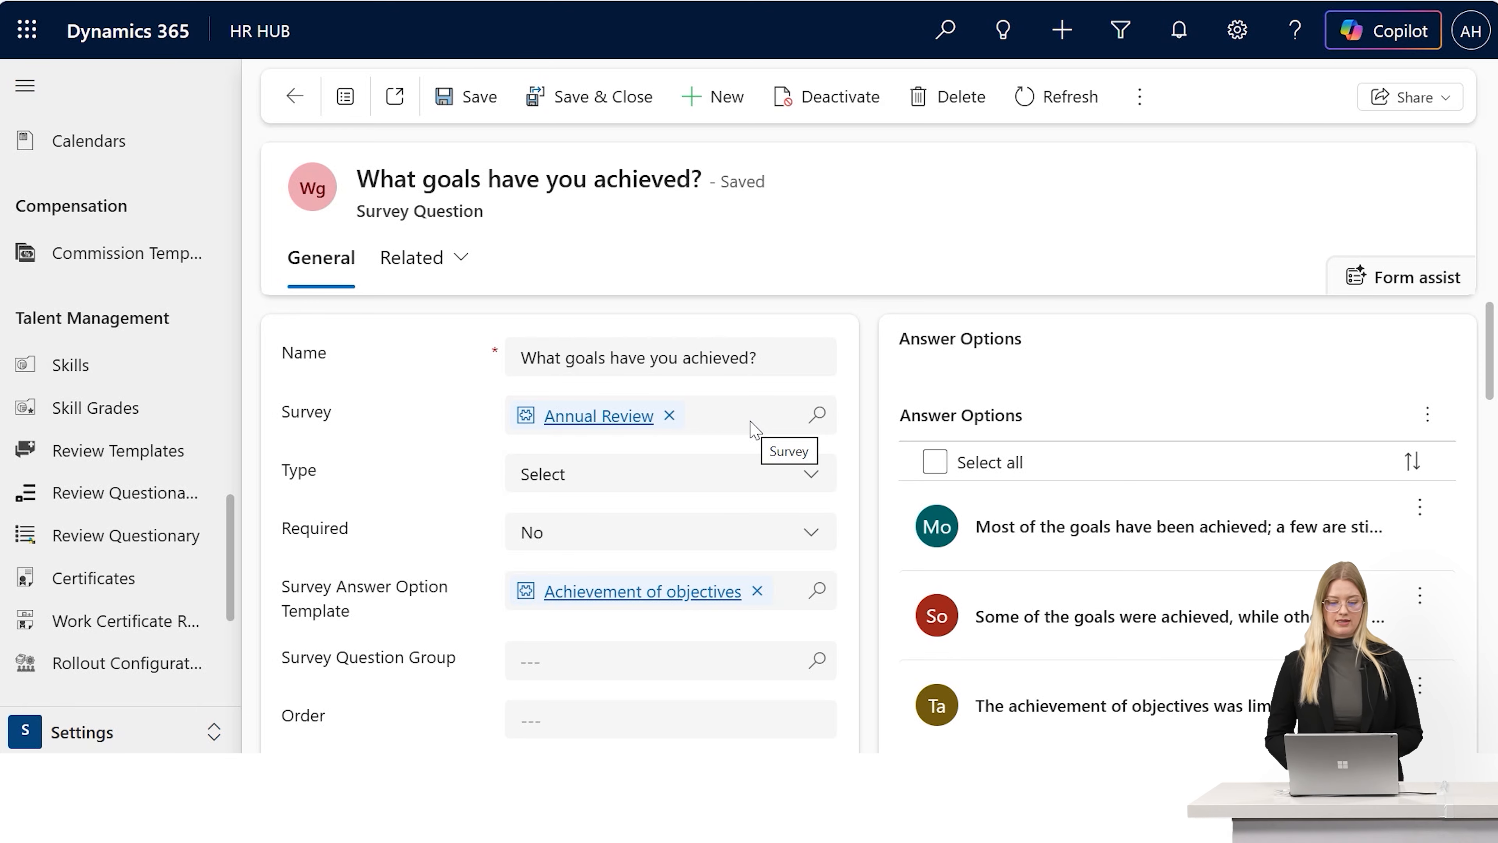
left_click(711, 490)
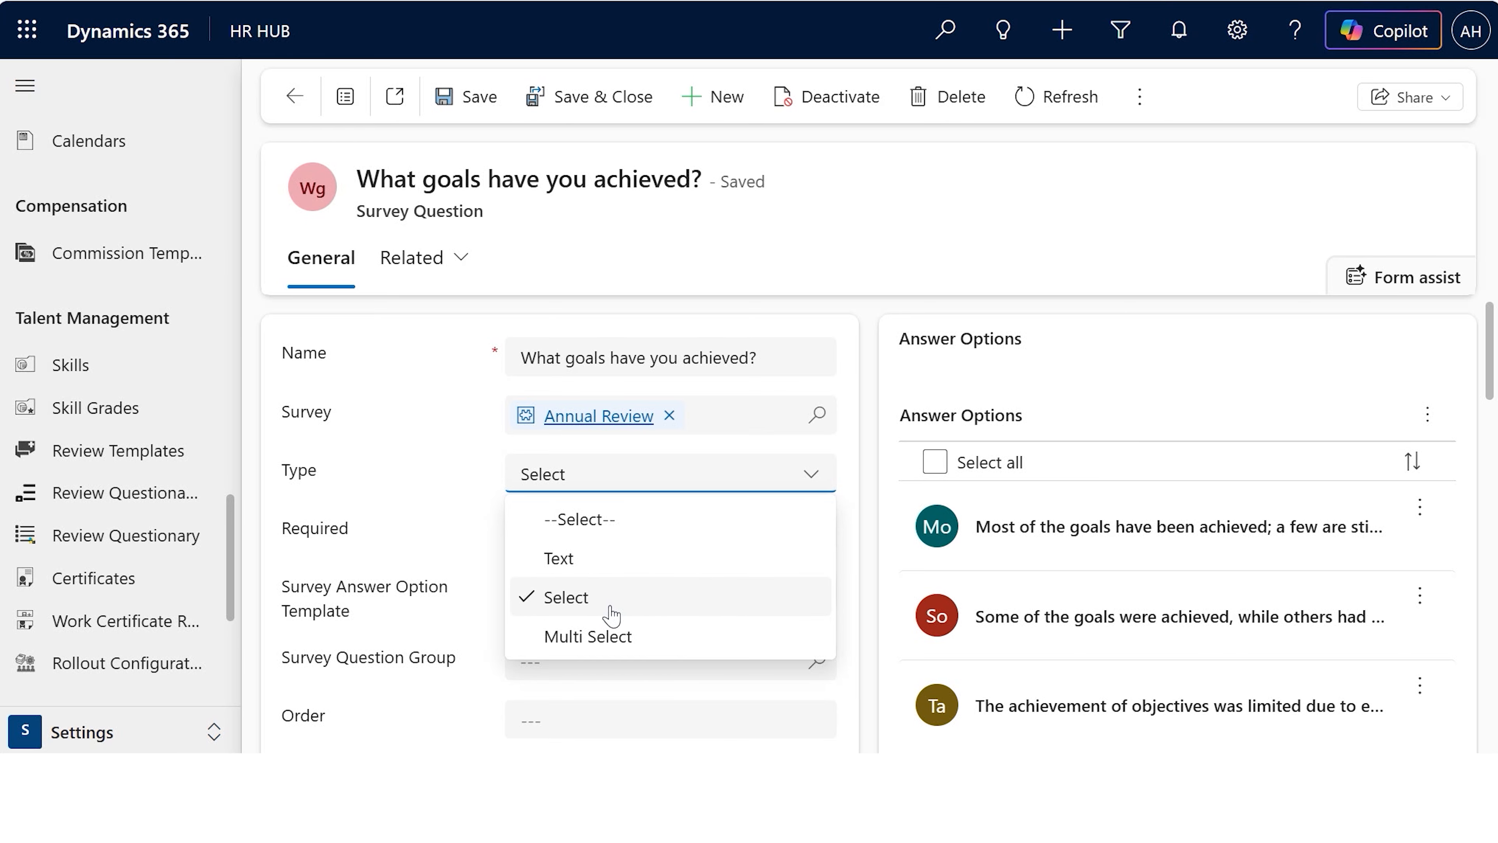
left_click(420, 470)
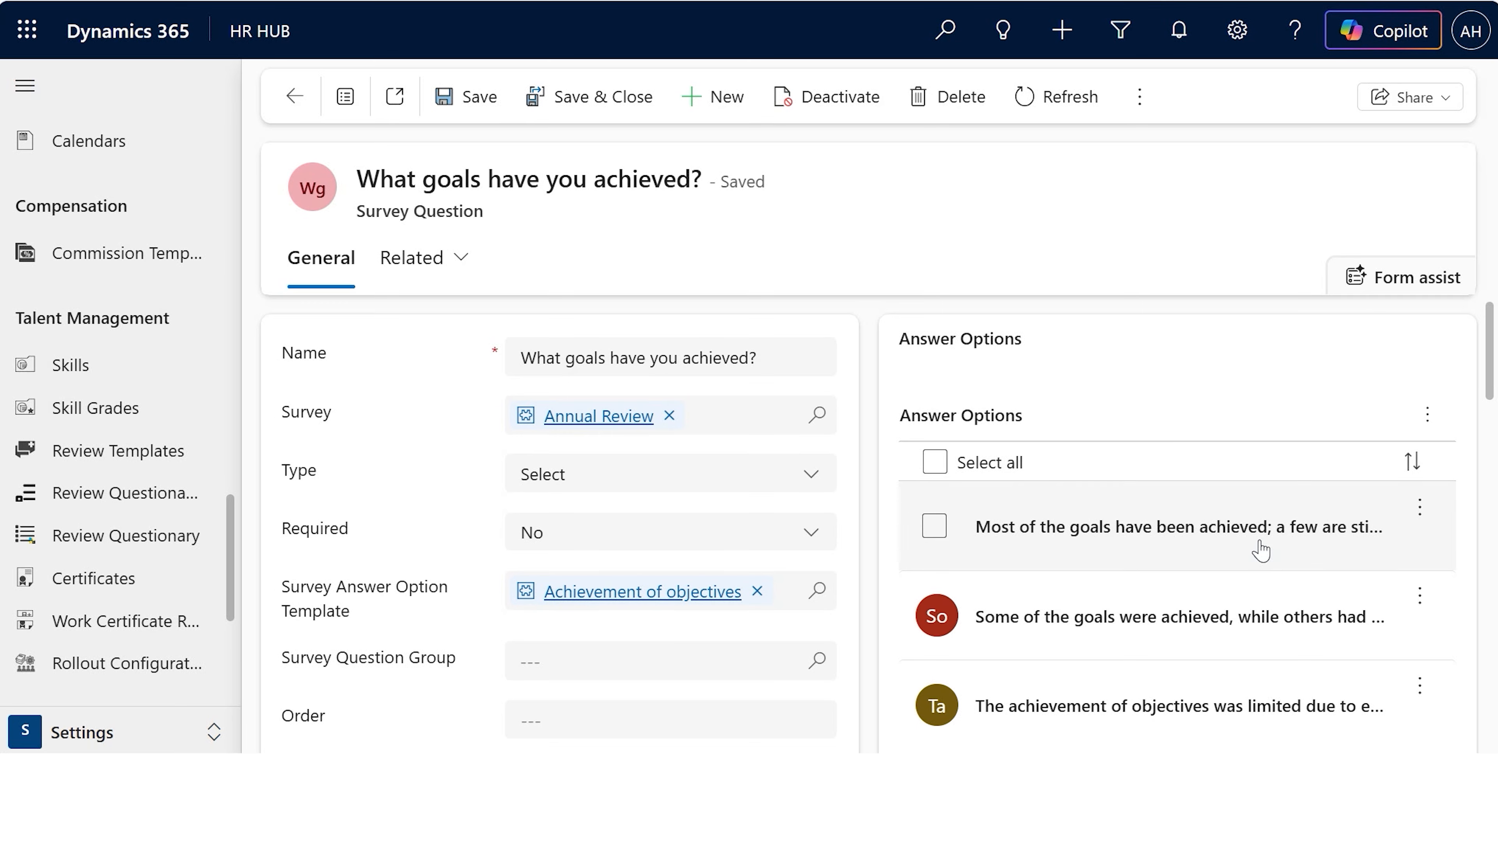
scroll(1262, 552, "down", 1)
scroll(1261, 555, "up", 1)
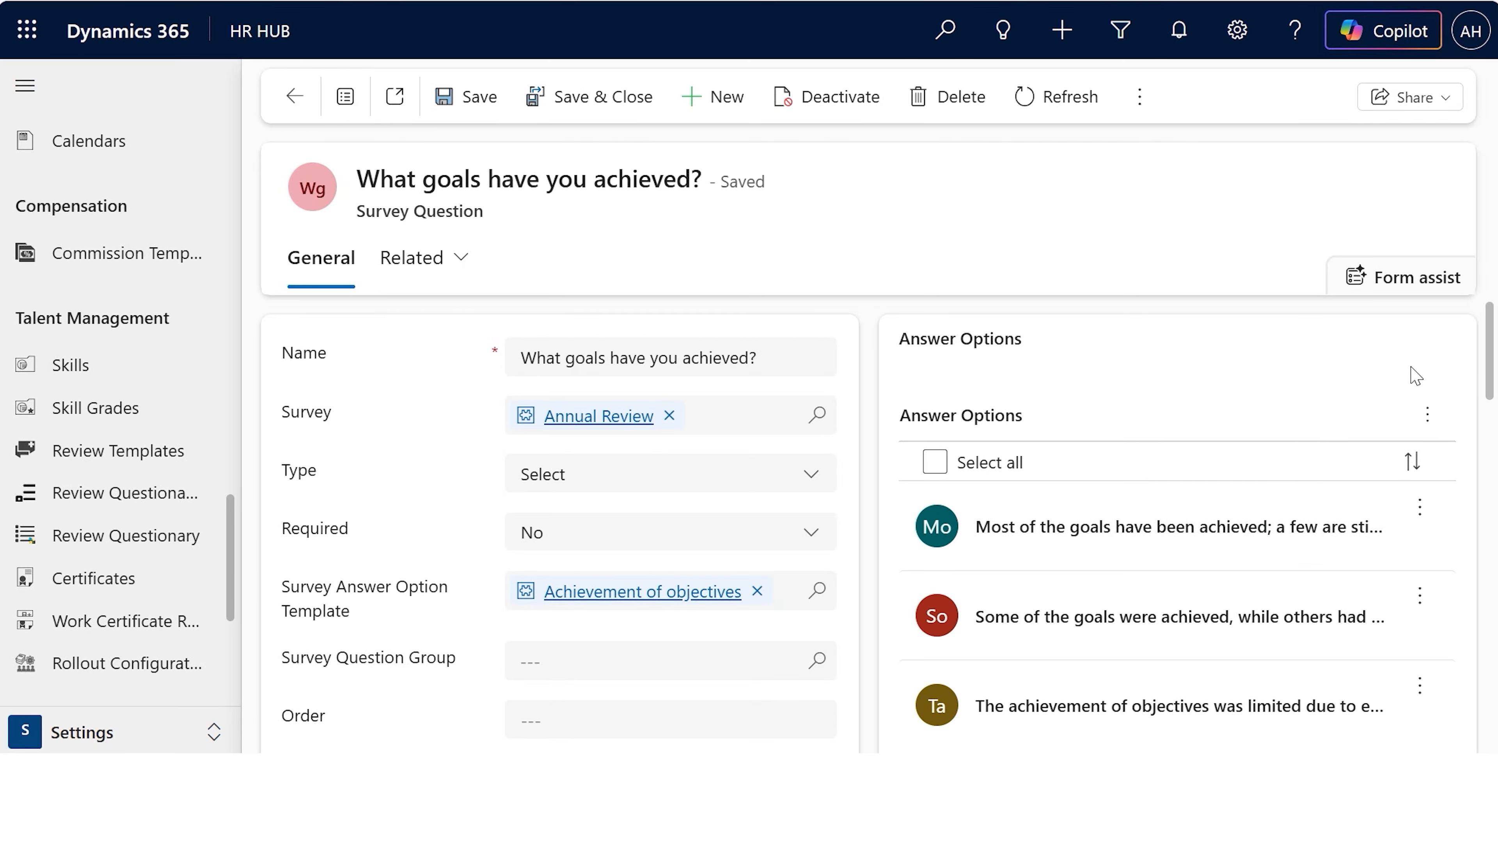
left_click(1428, 414)
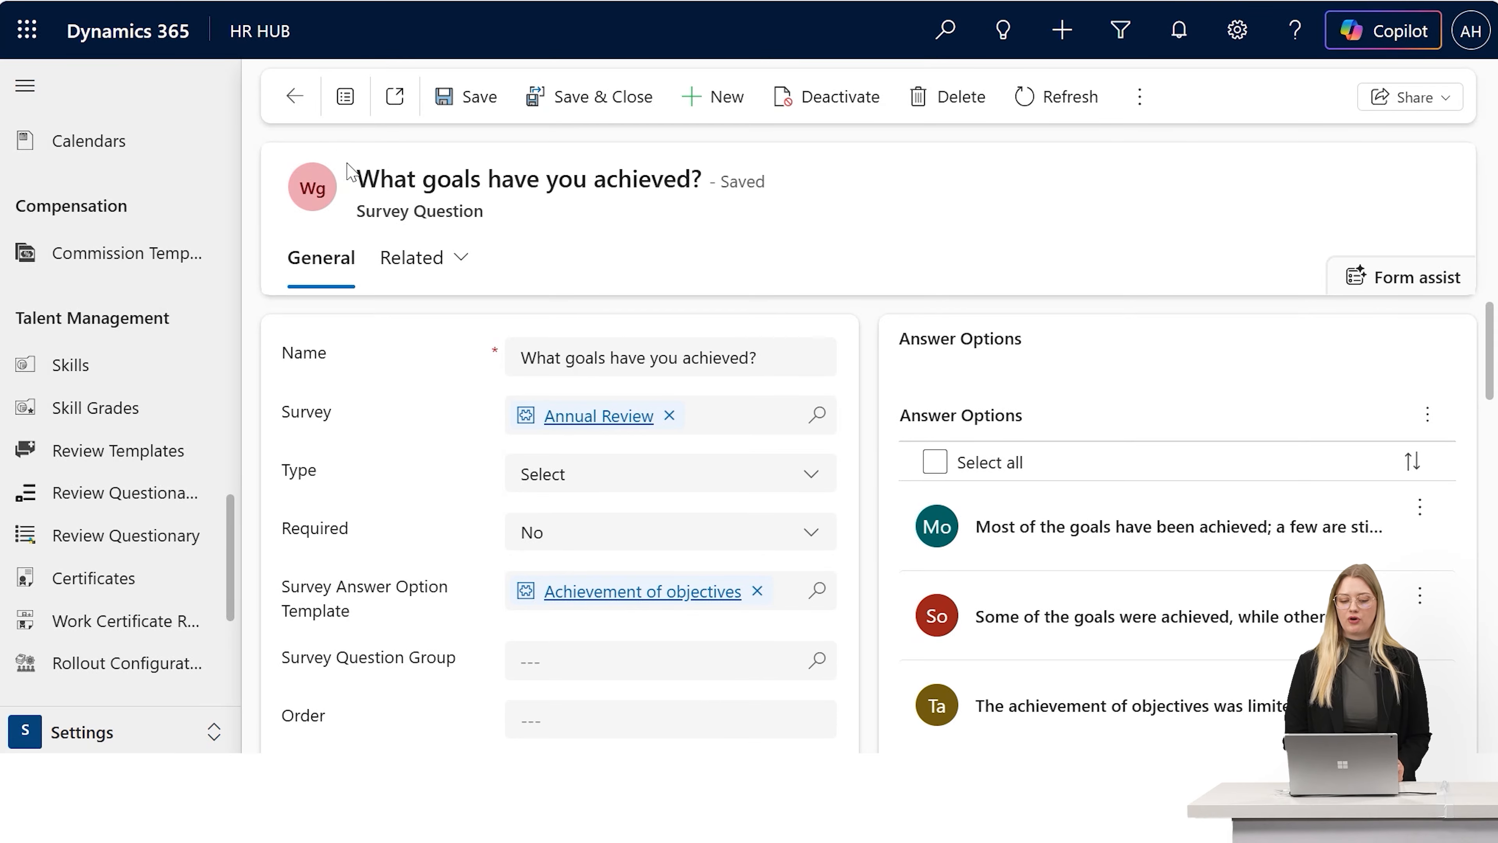
Add a new survey question to the Annual Review survey named "How is you relationship with you teamlead going?".
left_click(295, 96)
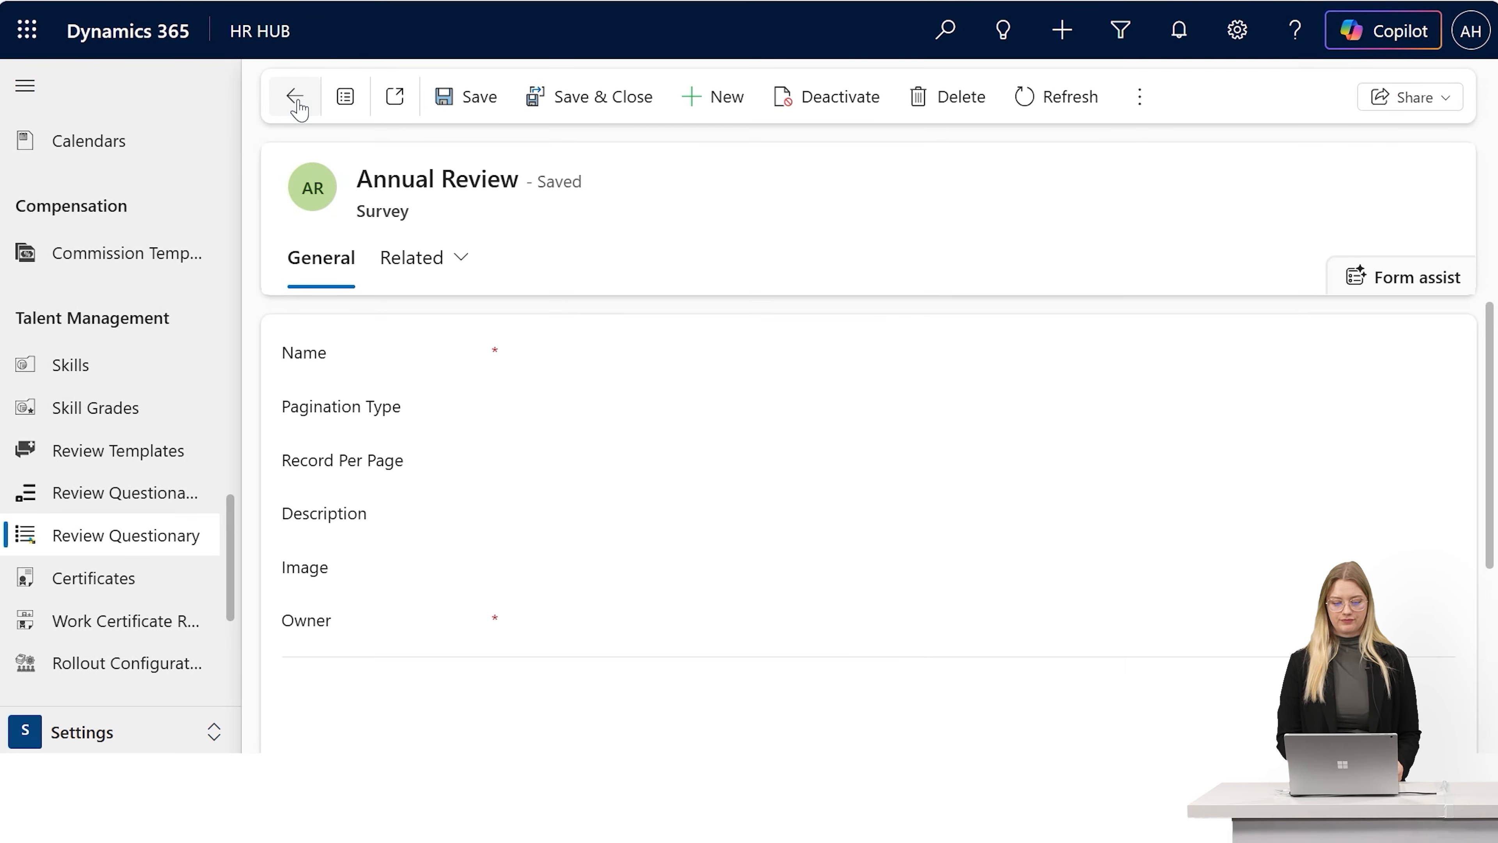
scroll(948, 537, "down", 5)
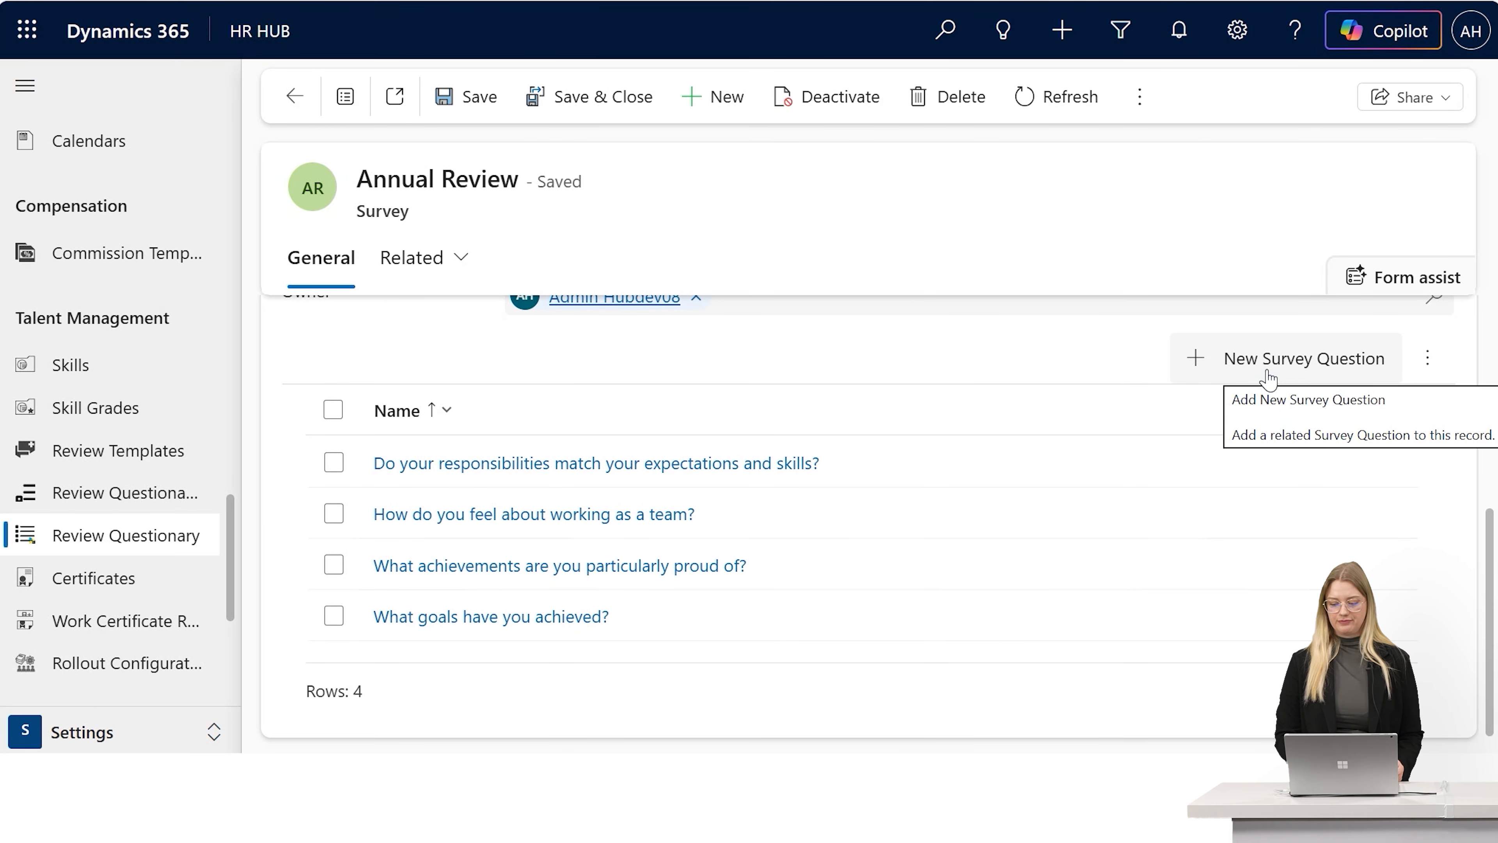
left_click(1268, 358)
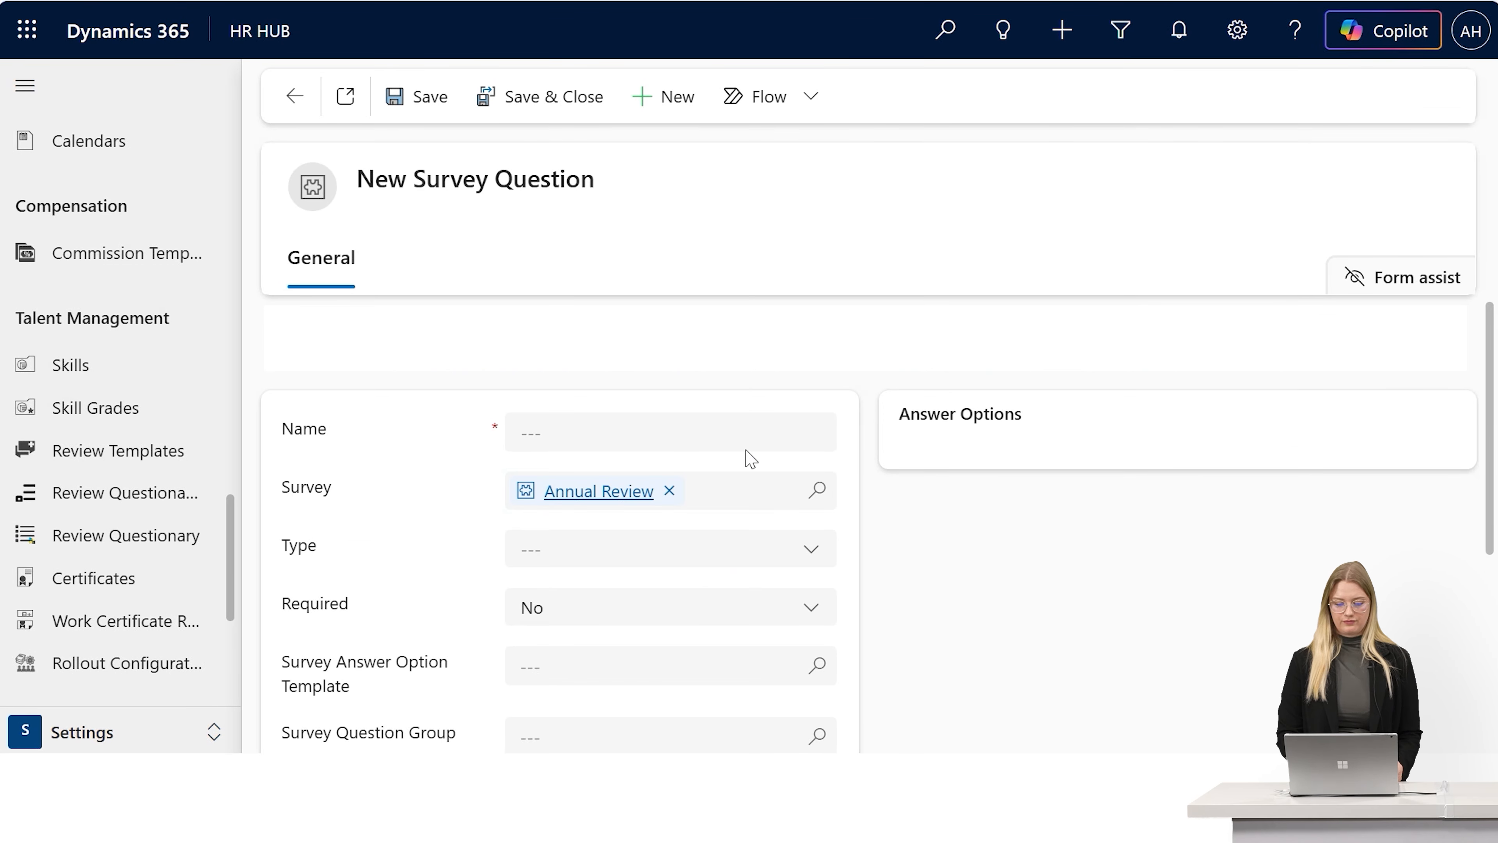
left_click(547, 440)
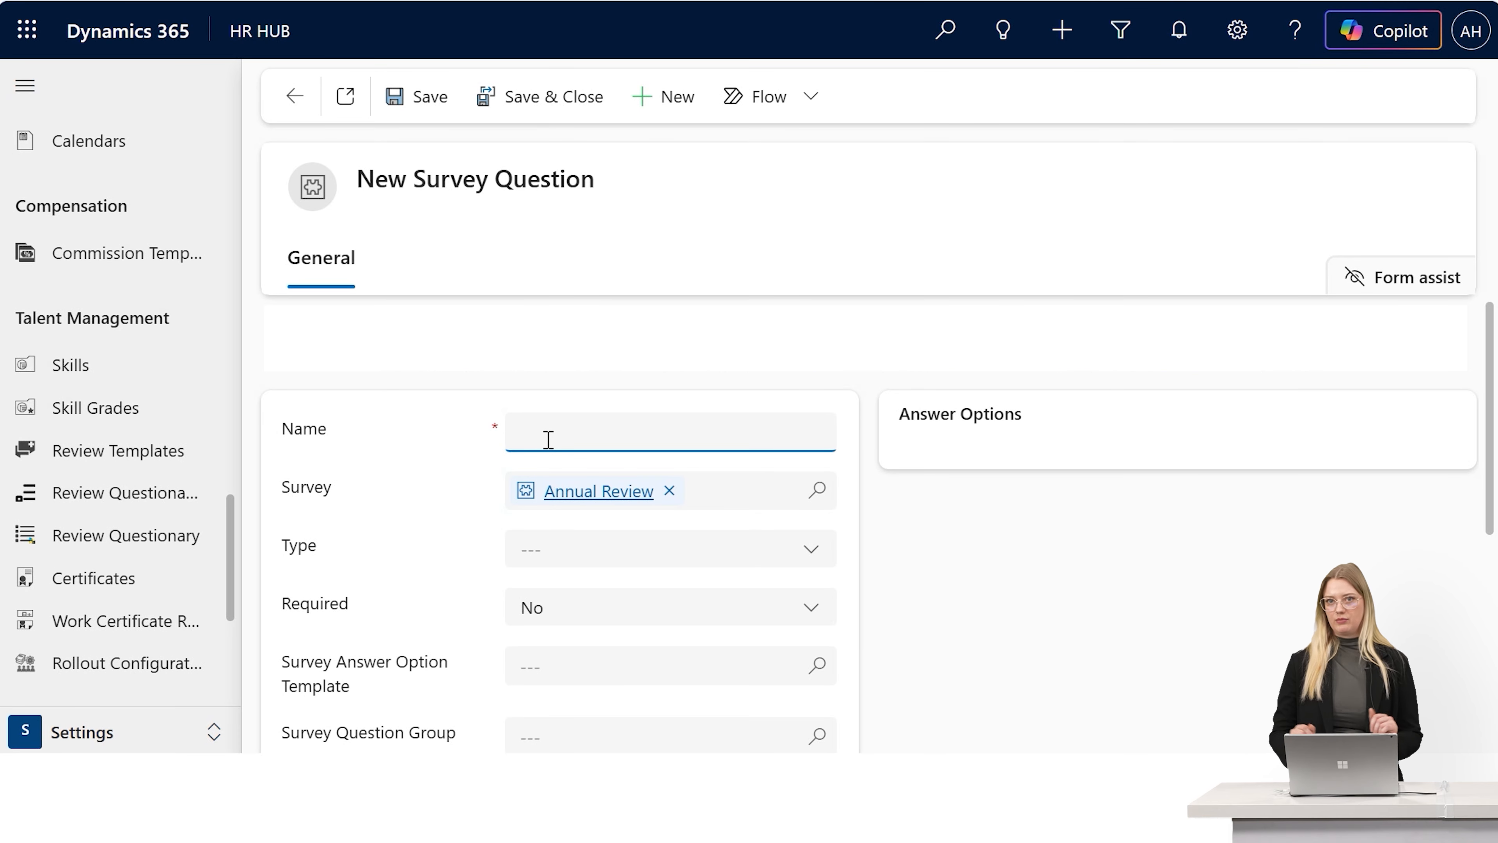
type("H")
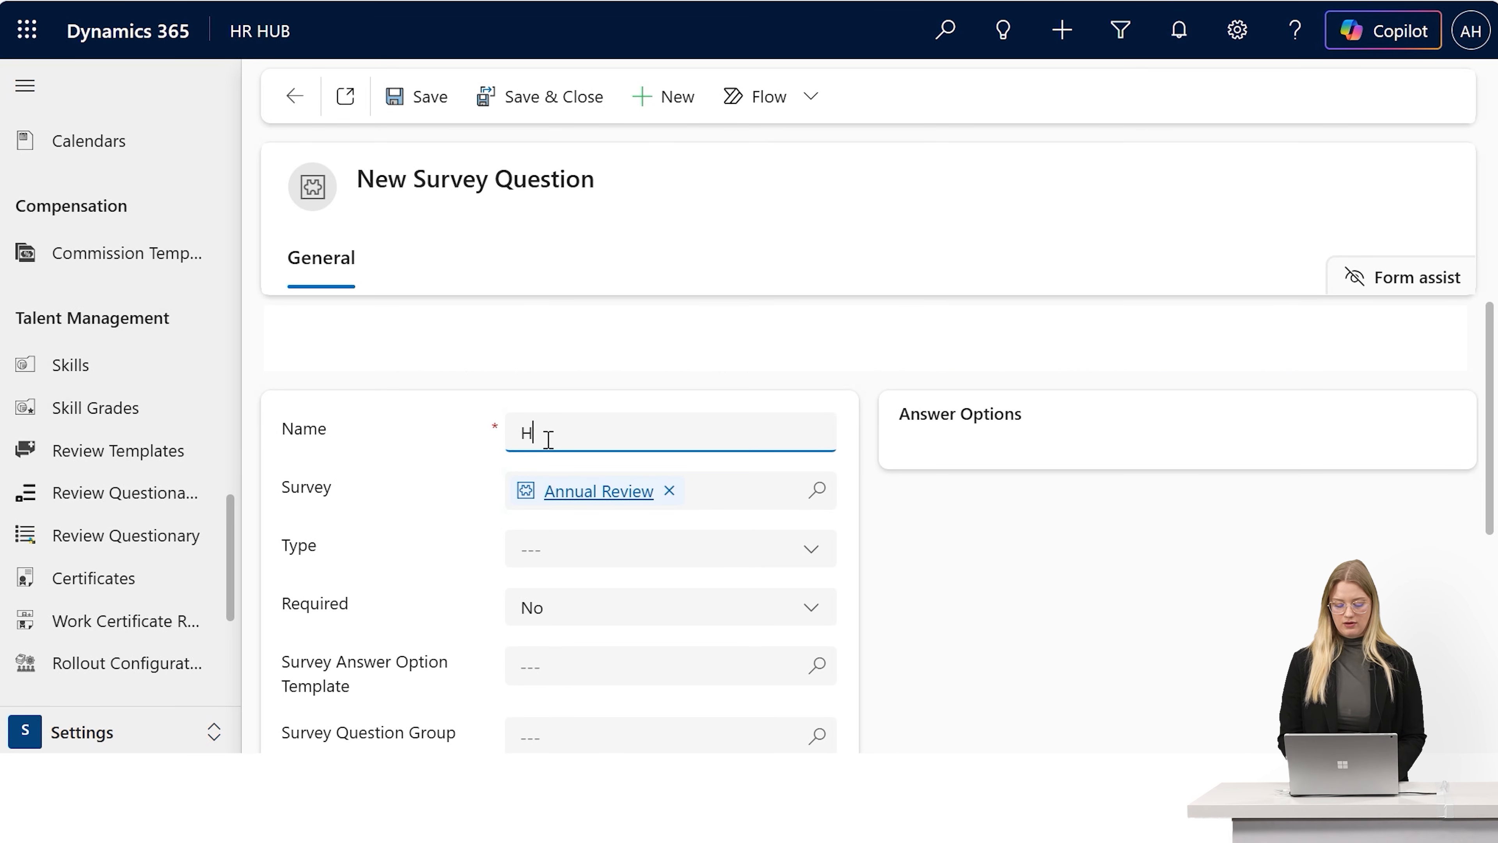
type("ow is you re")
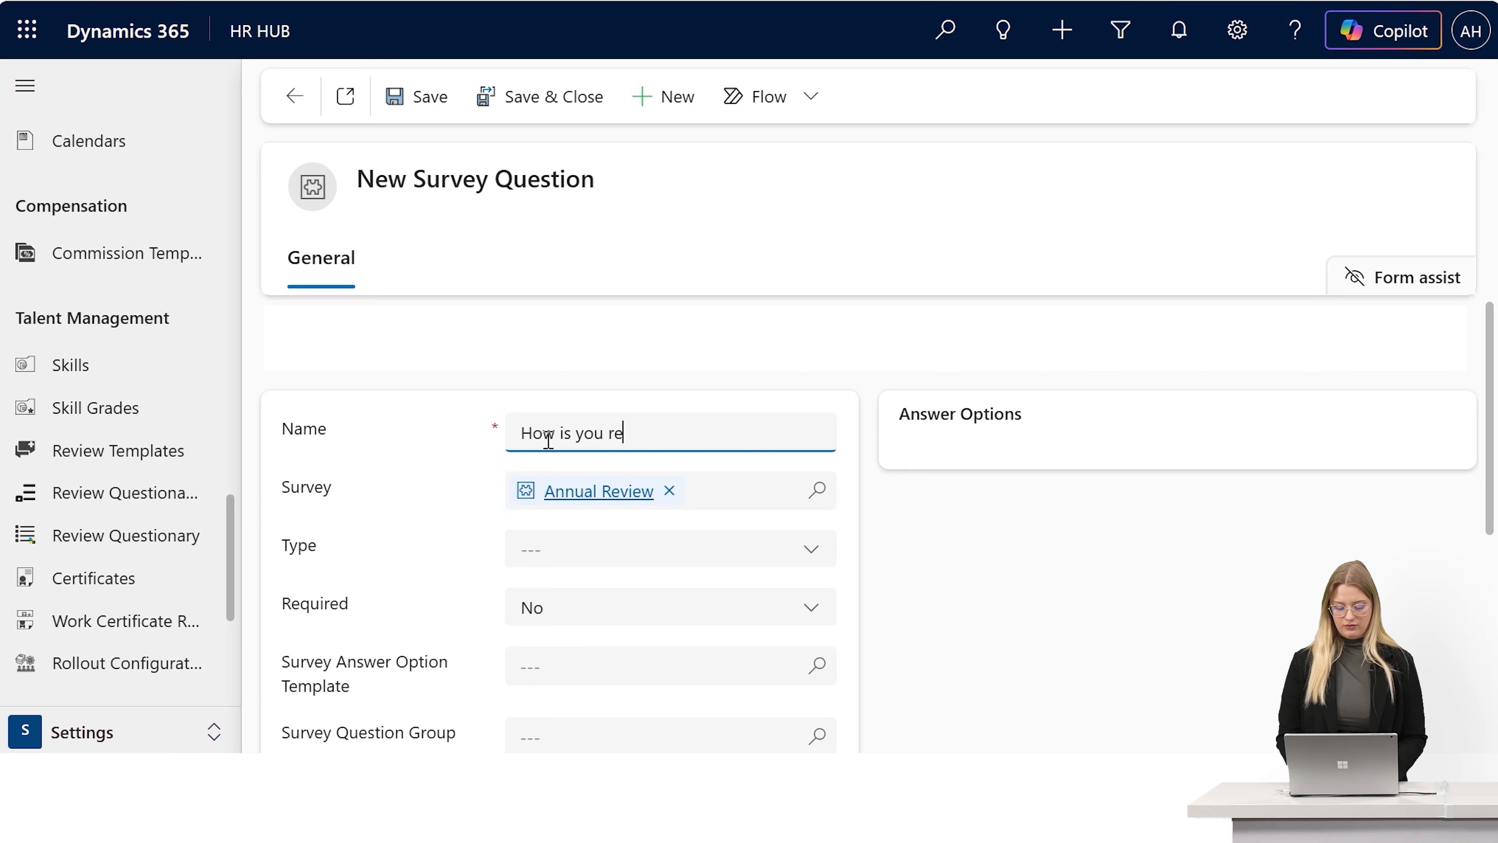
type("lationship ")
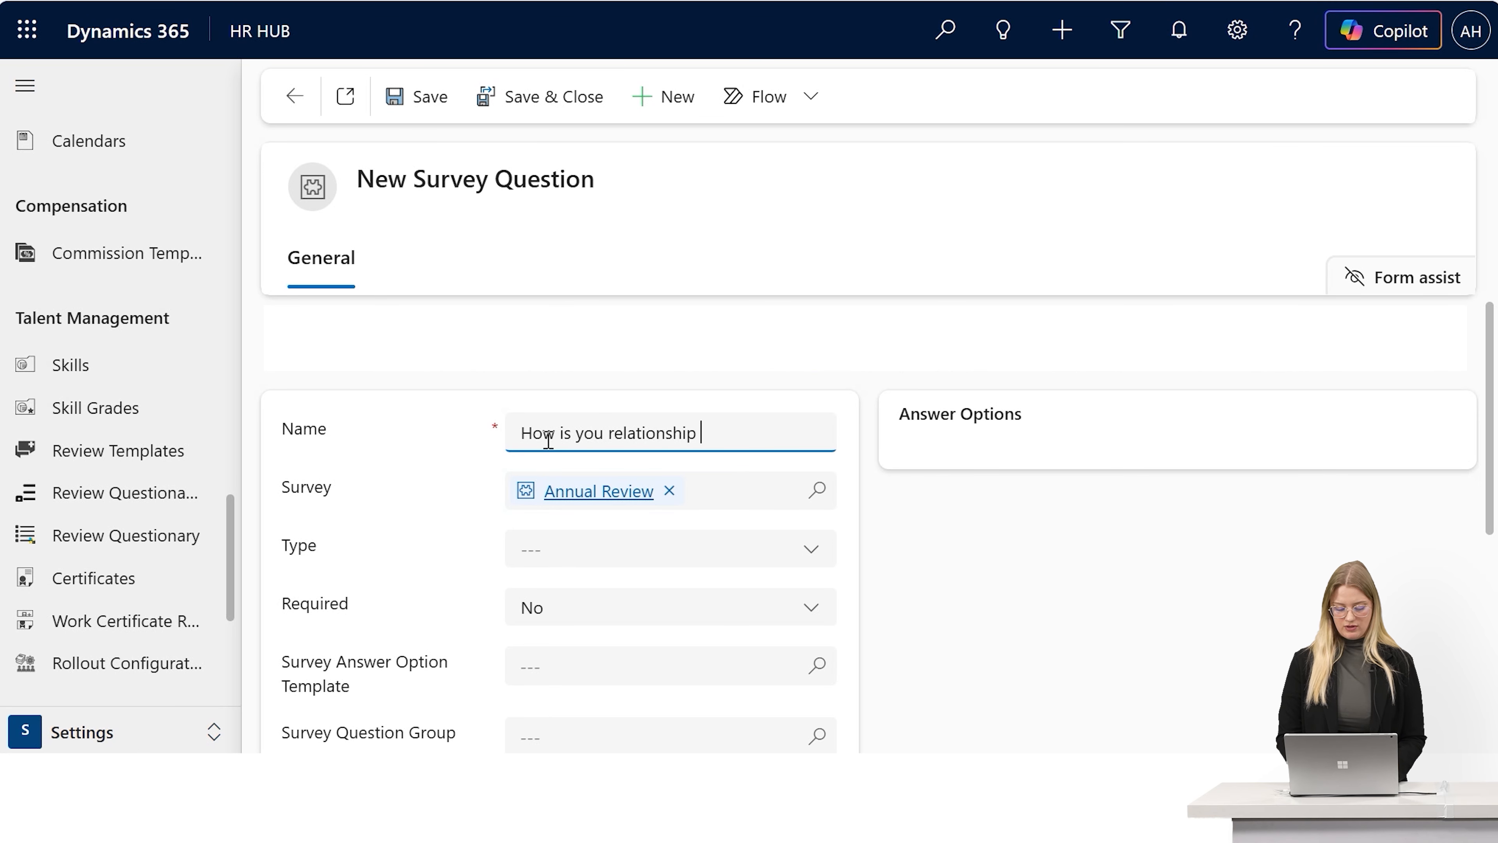
type("with you ")
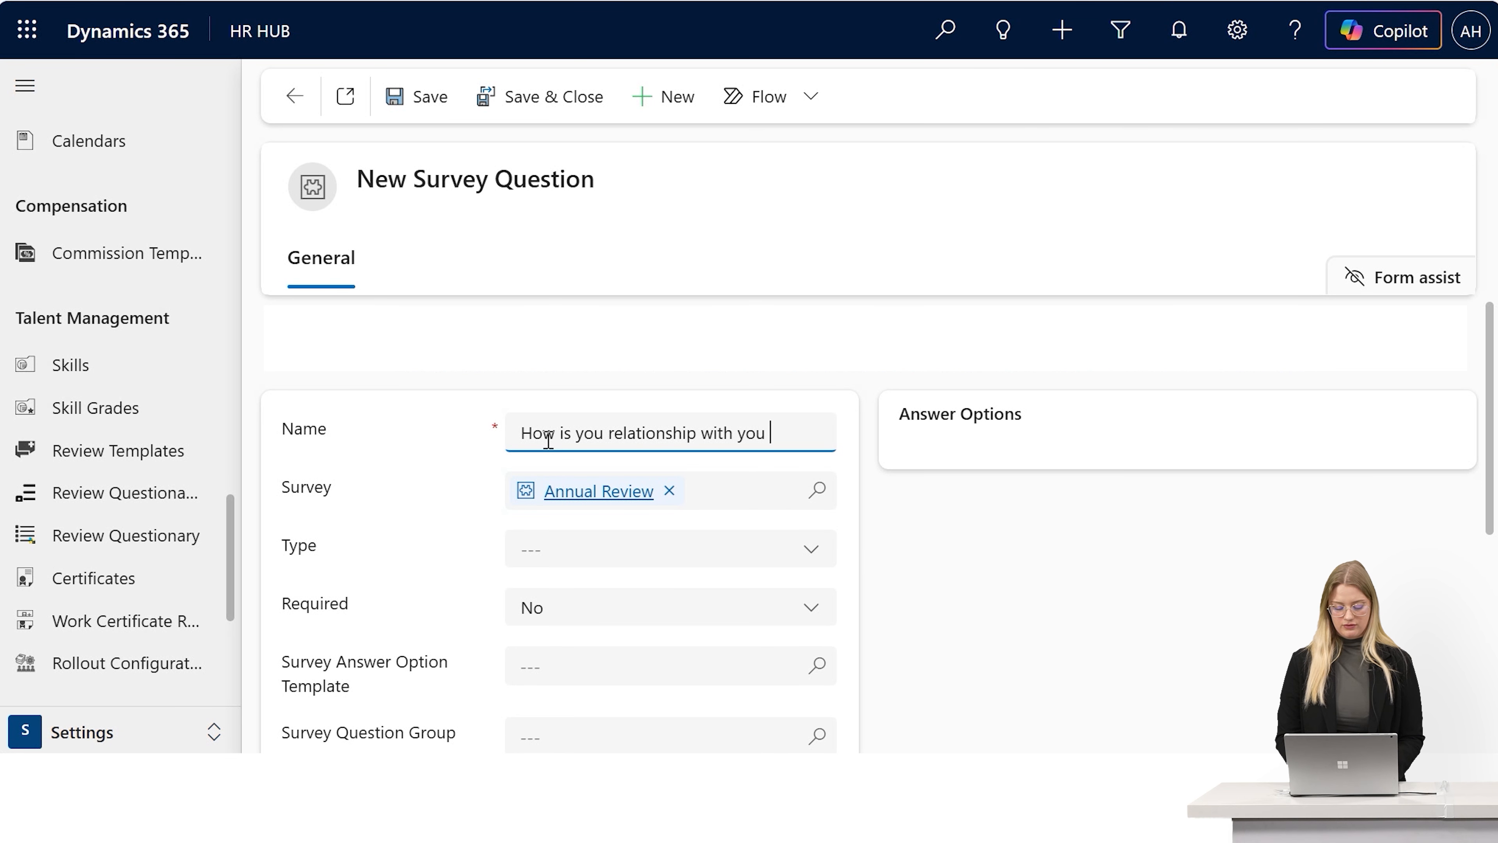
type("teamlead going")
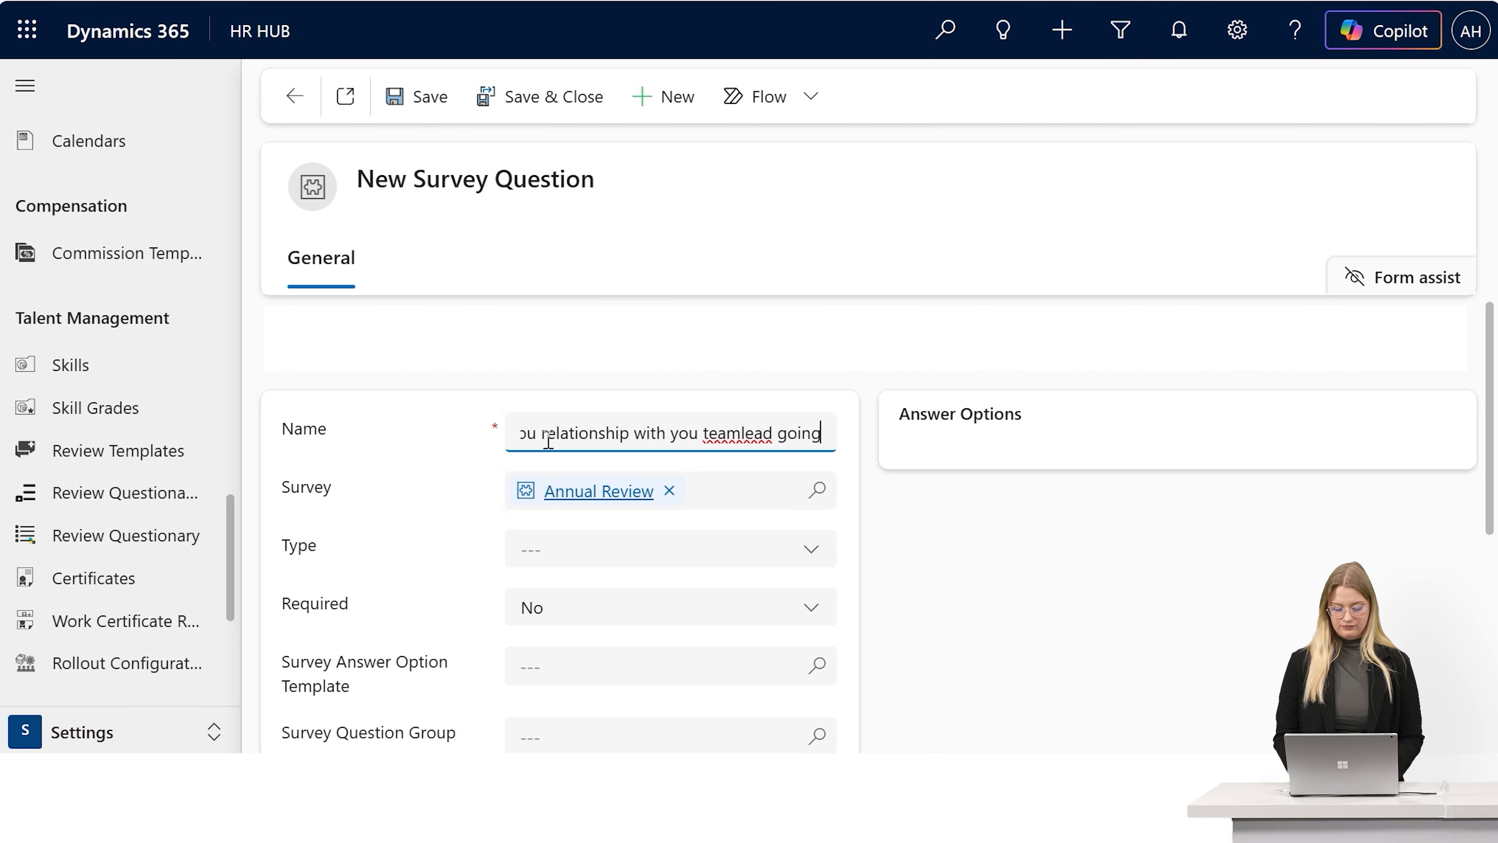
type("?")
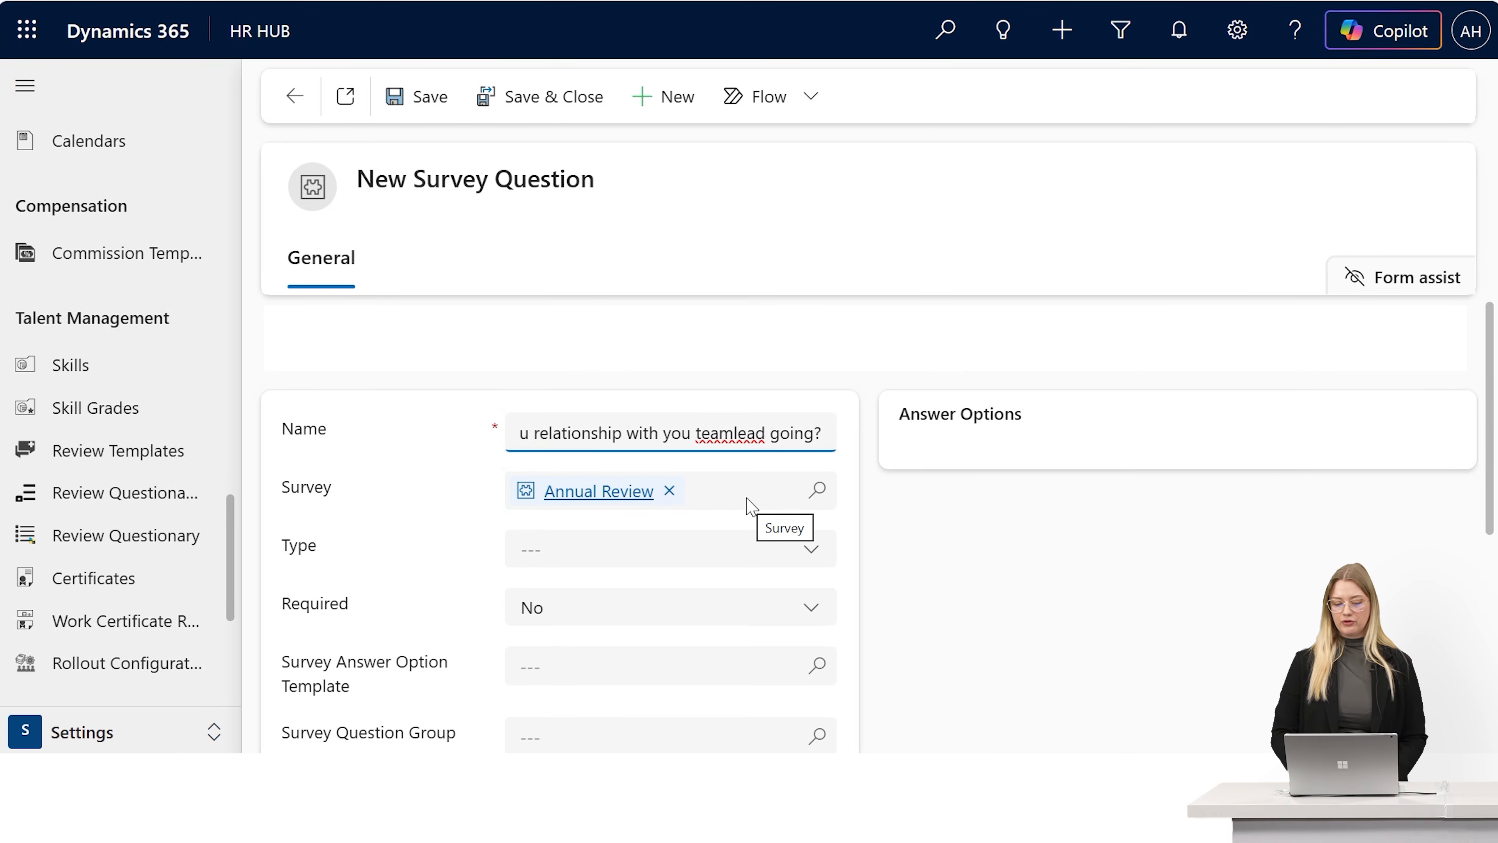
Set the new survey question's type to Text and save the record.
scroll(748, 505, "down", 2)
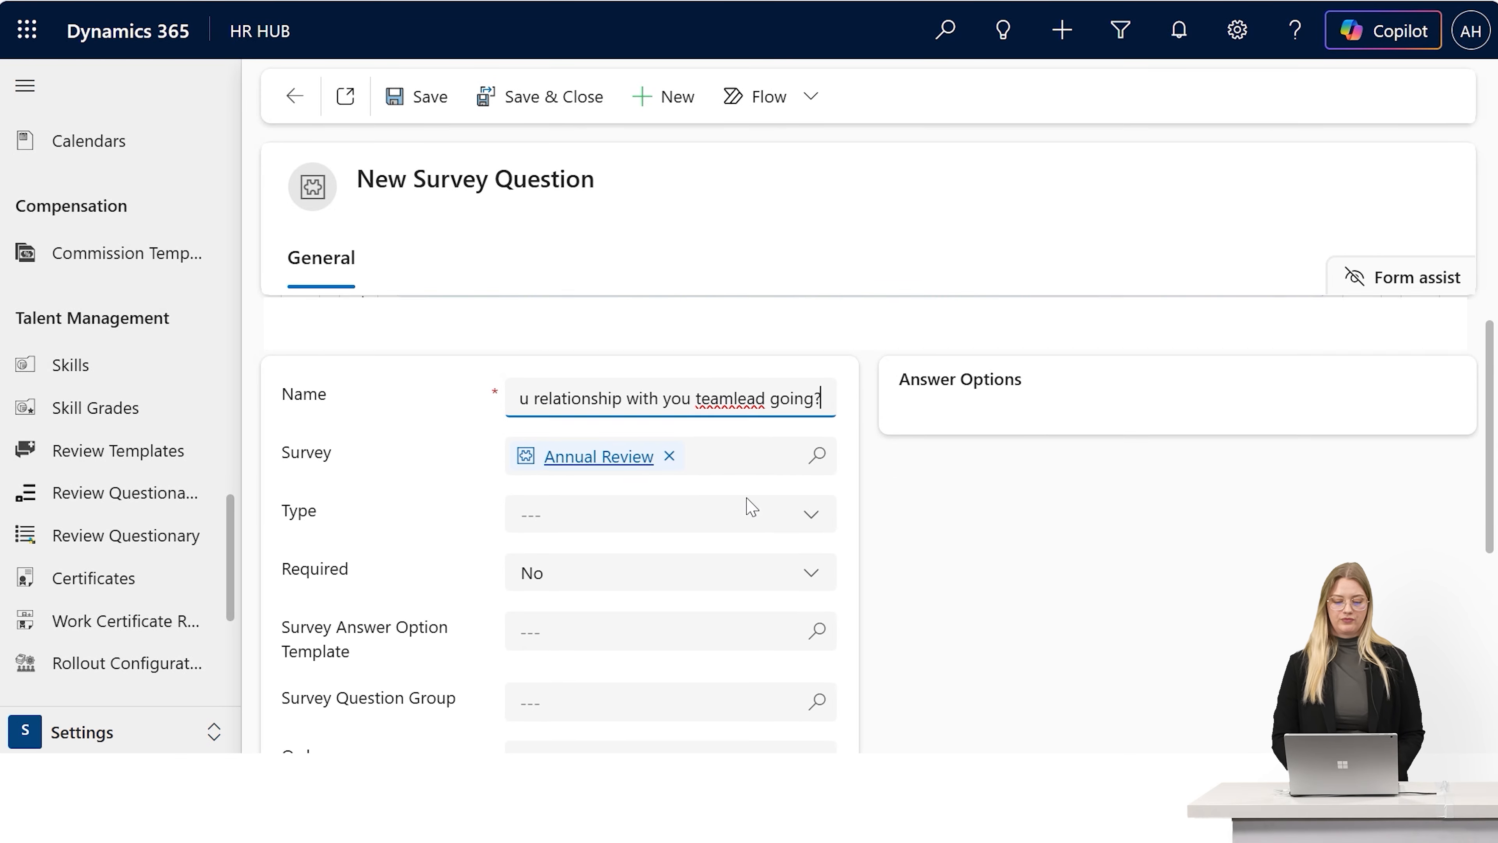
left_click(777, 479)
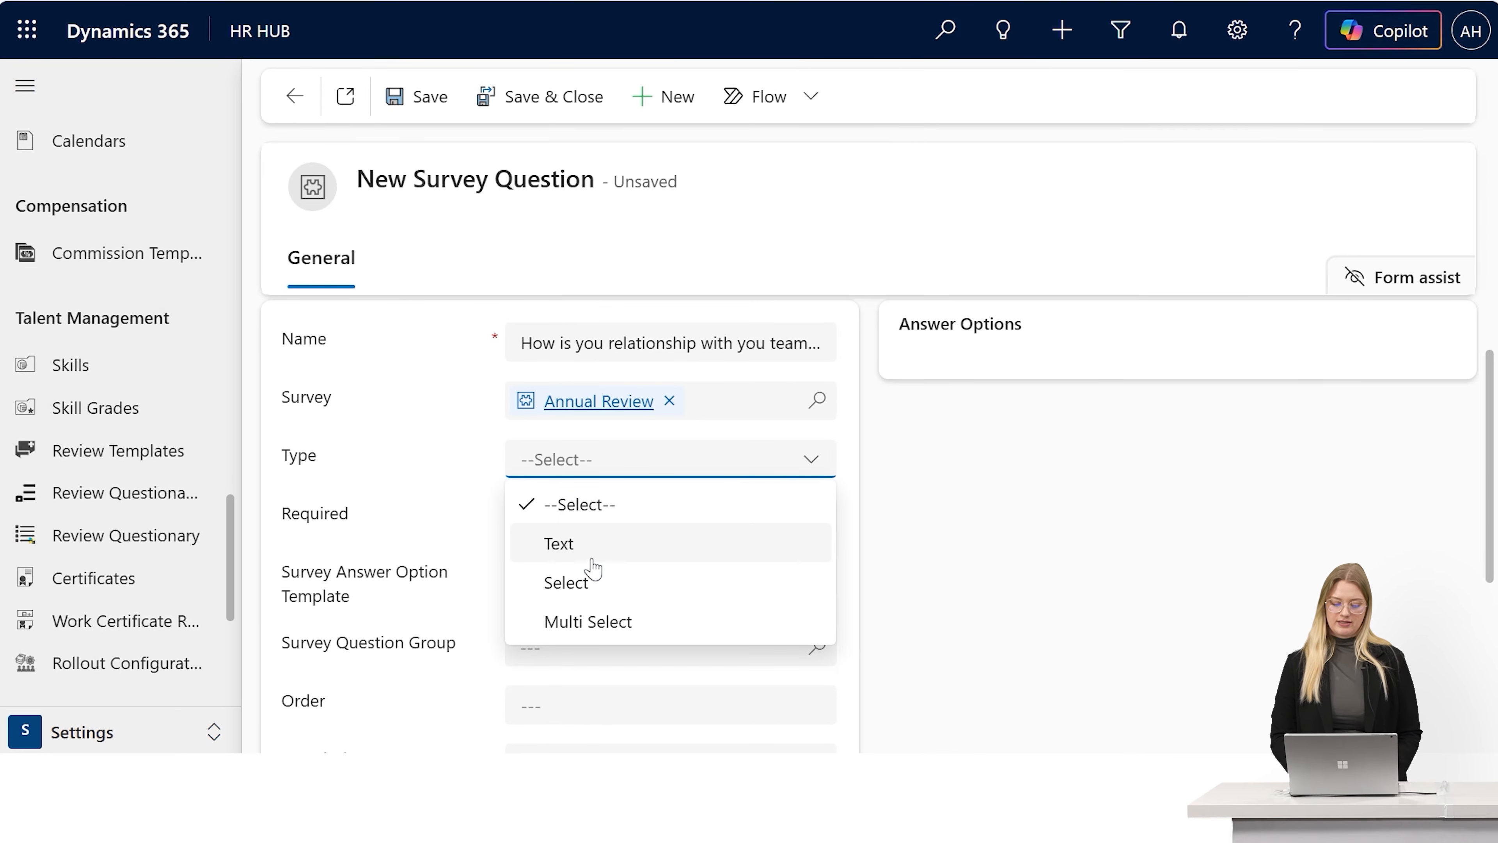
left_click(570, 555)
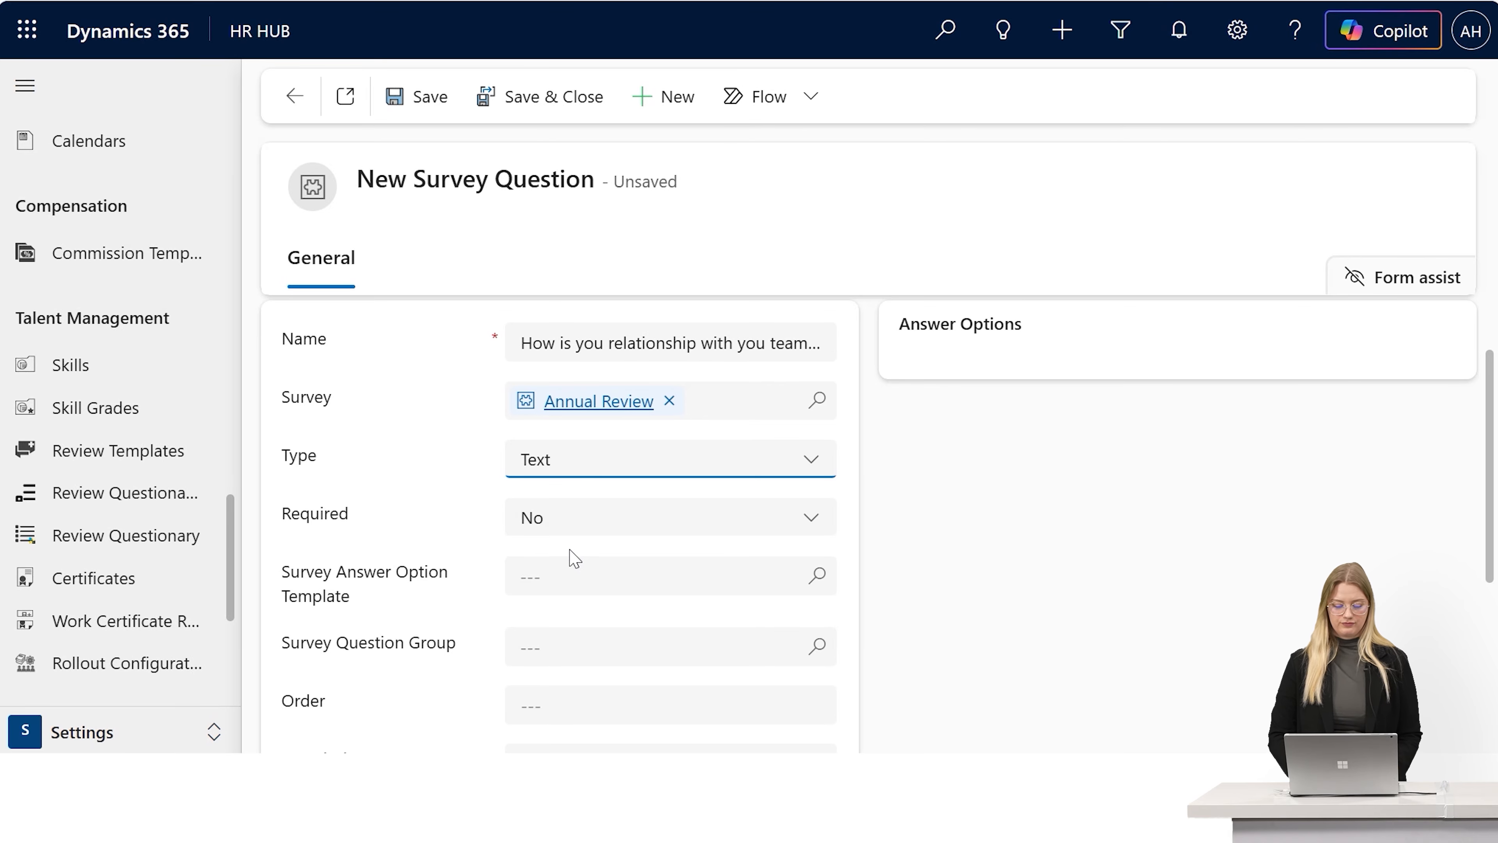
scroll(575, 558, "down", 3)
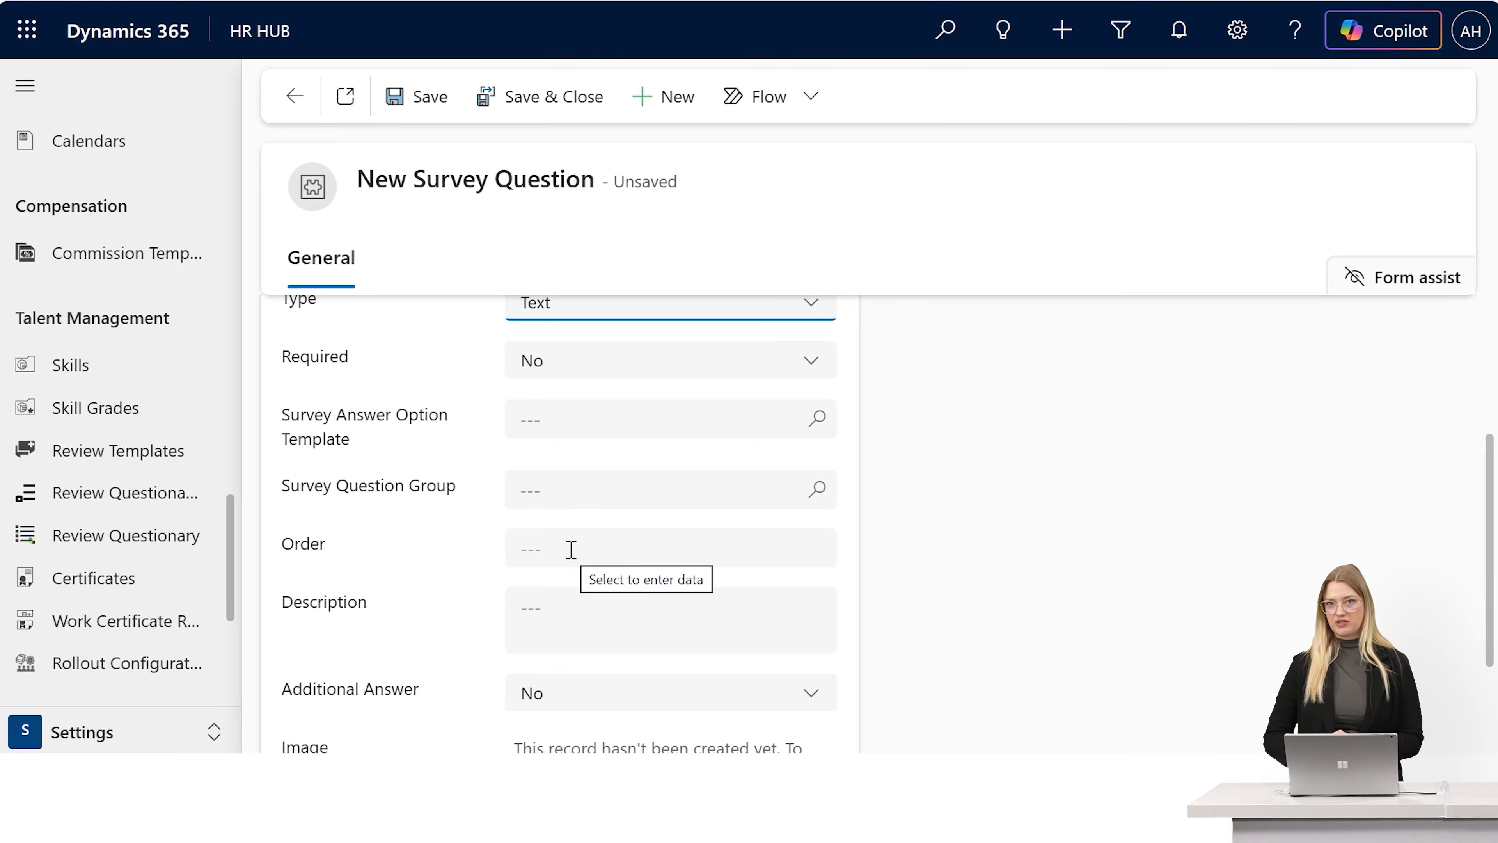
scroll(571, 549, "up", 3)
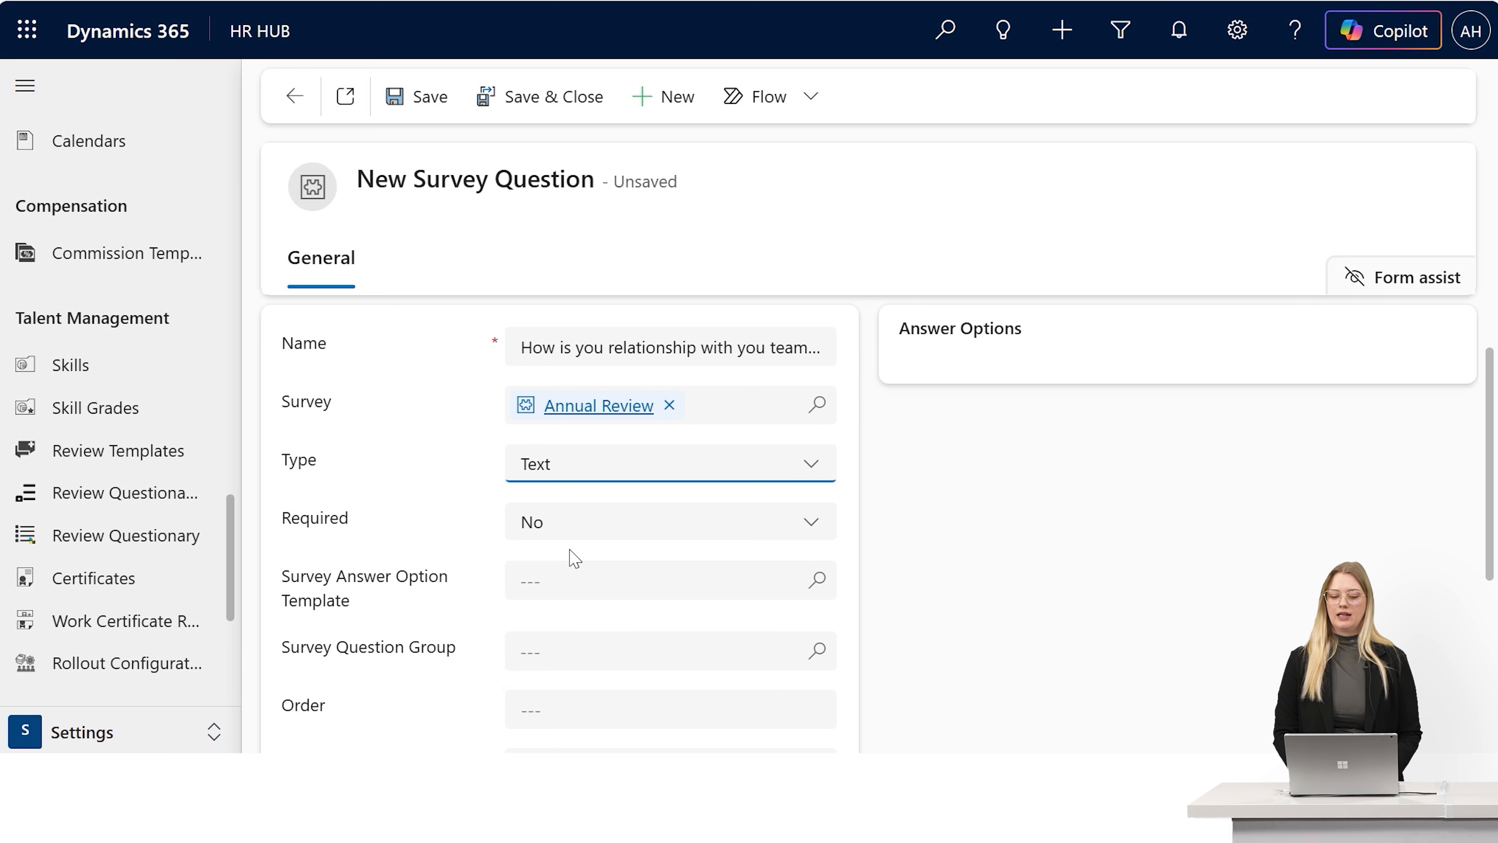
left_click(518, 98)
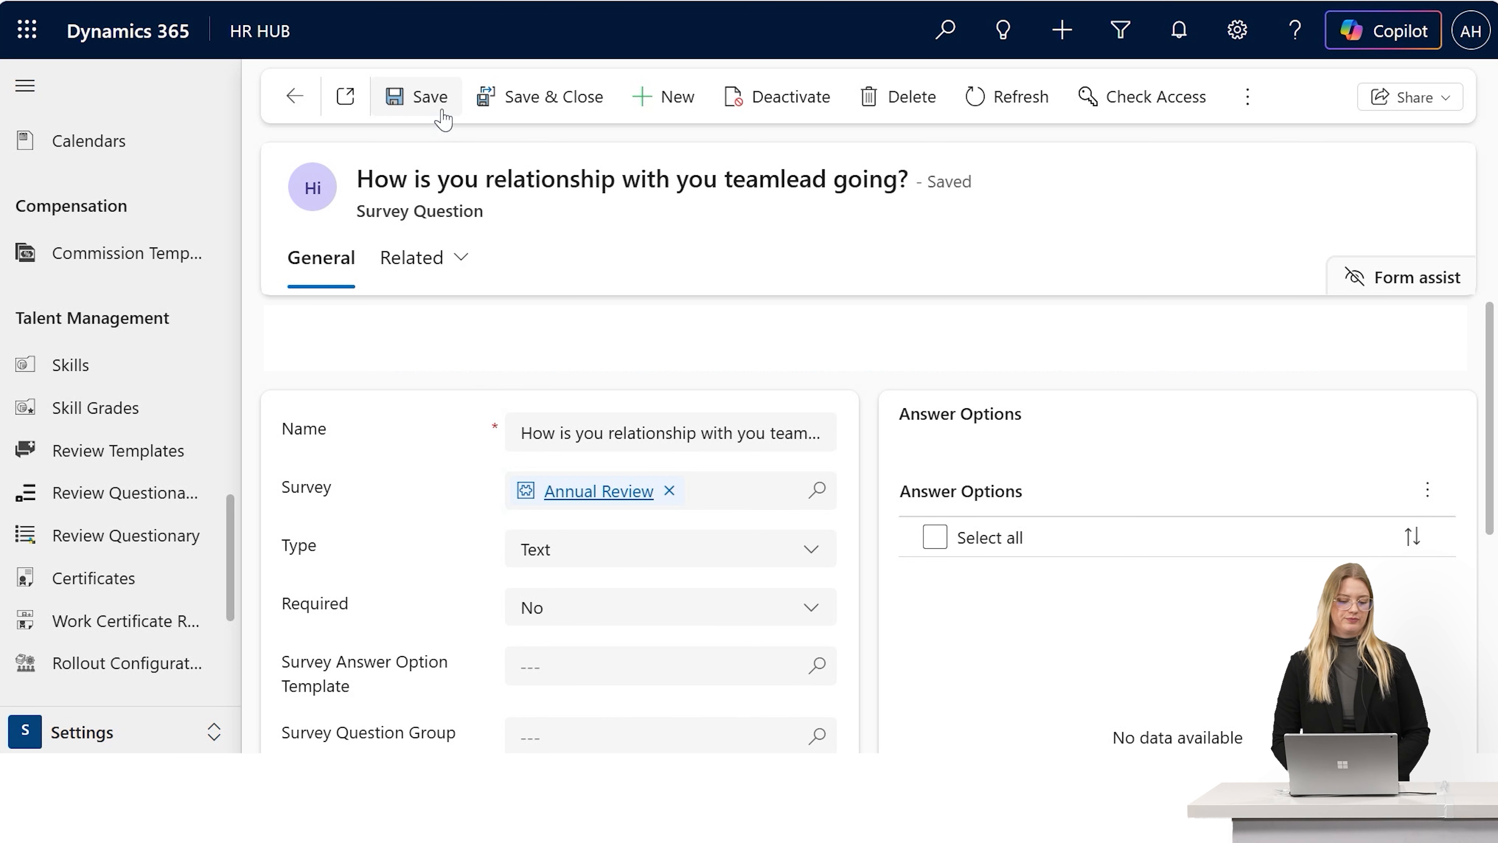
Return to the Annual Review survey and check its list of questions for the new teamlead question.
left_click(278, 103)
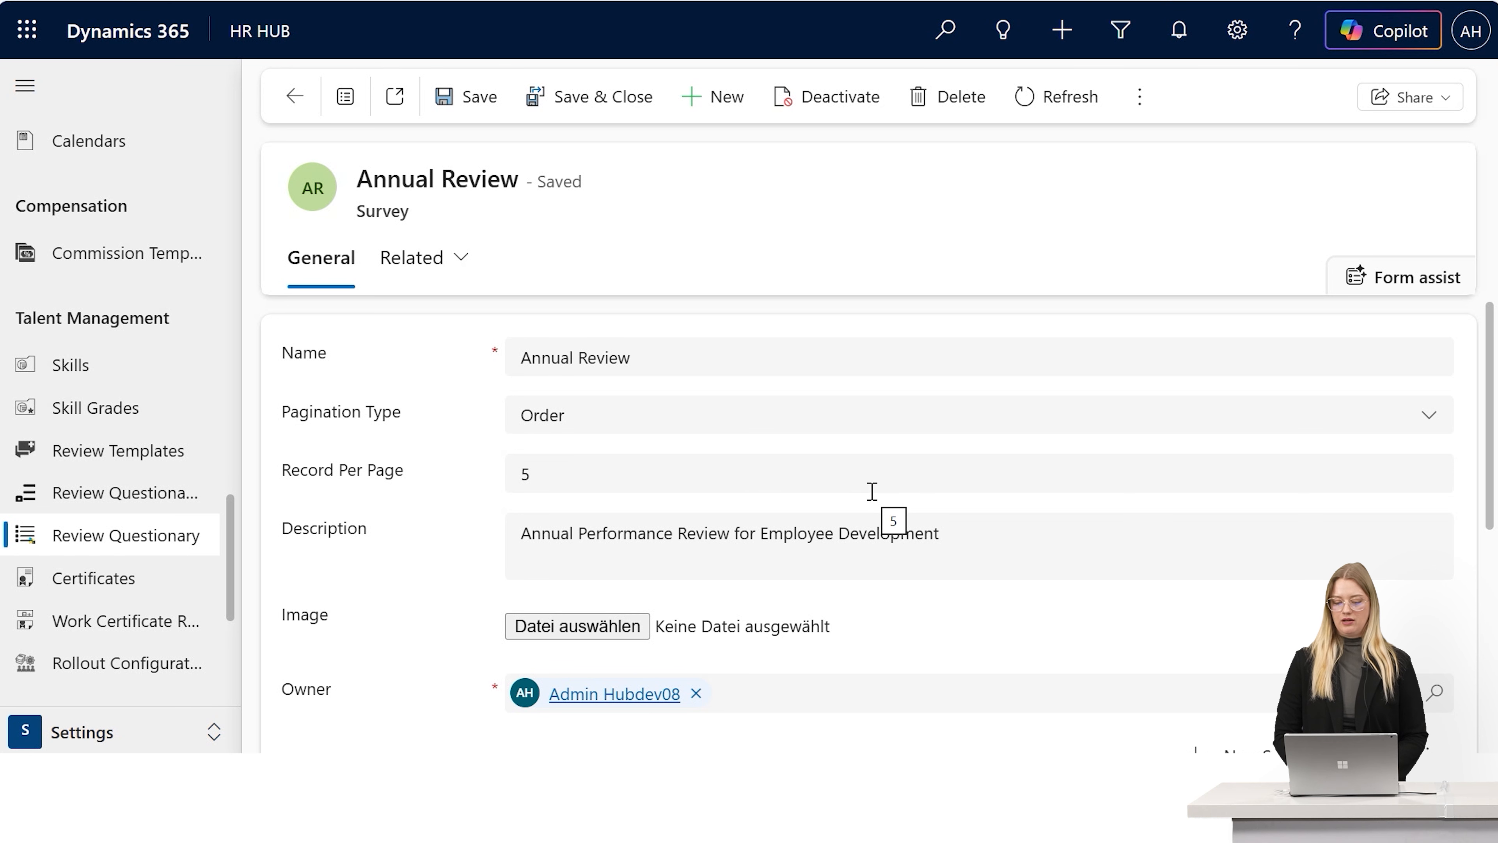
scroll(872, 491, "down", 2)
scroll(871, 490, "down", 5)
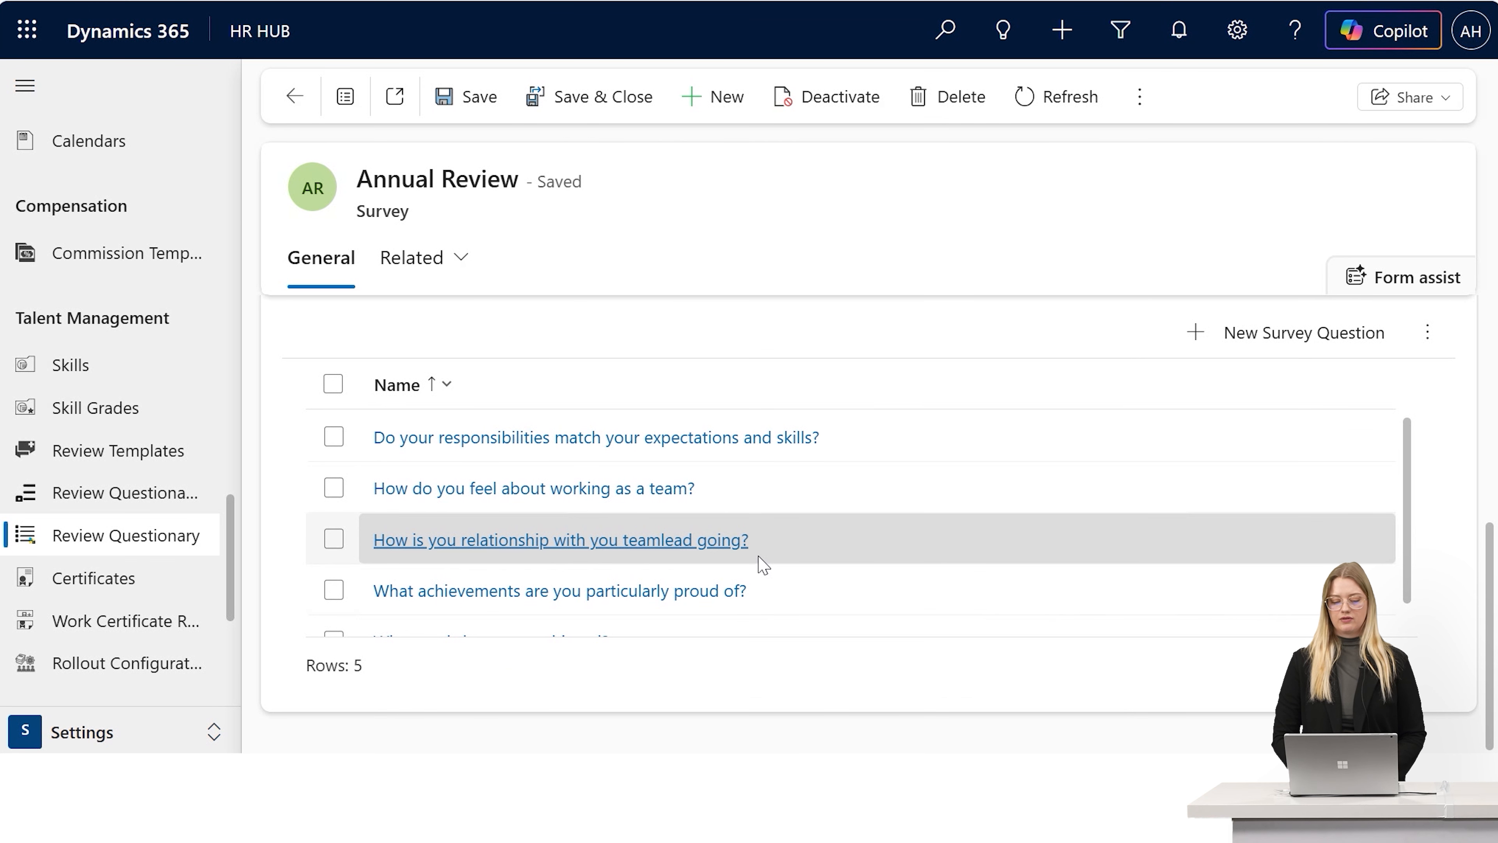
scroll(761, 561, "down", 1)
scroll(763, 563, "up", 1)
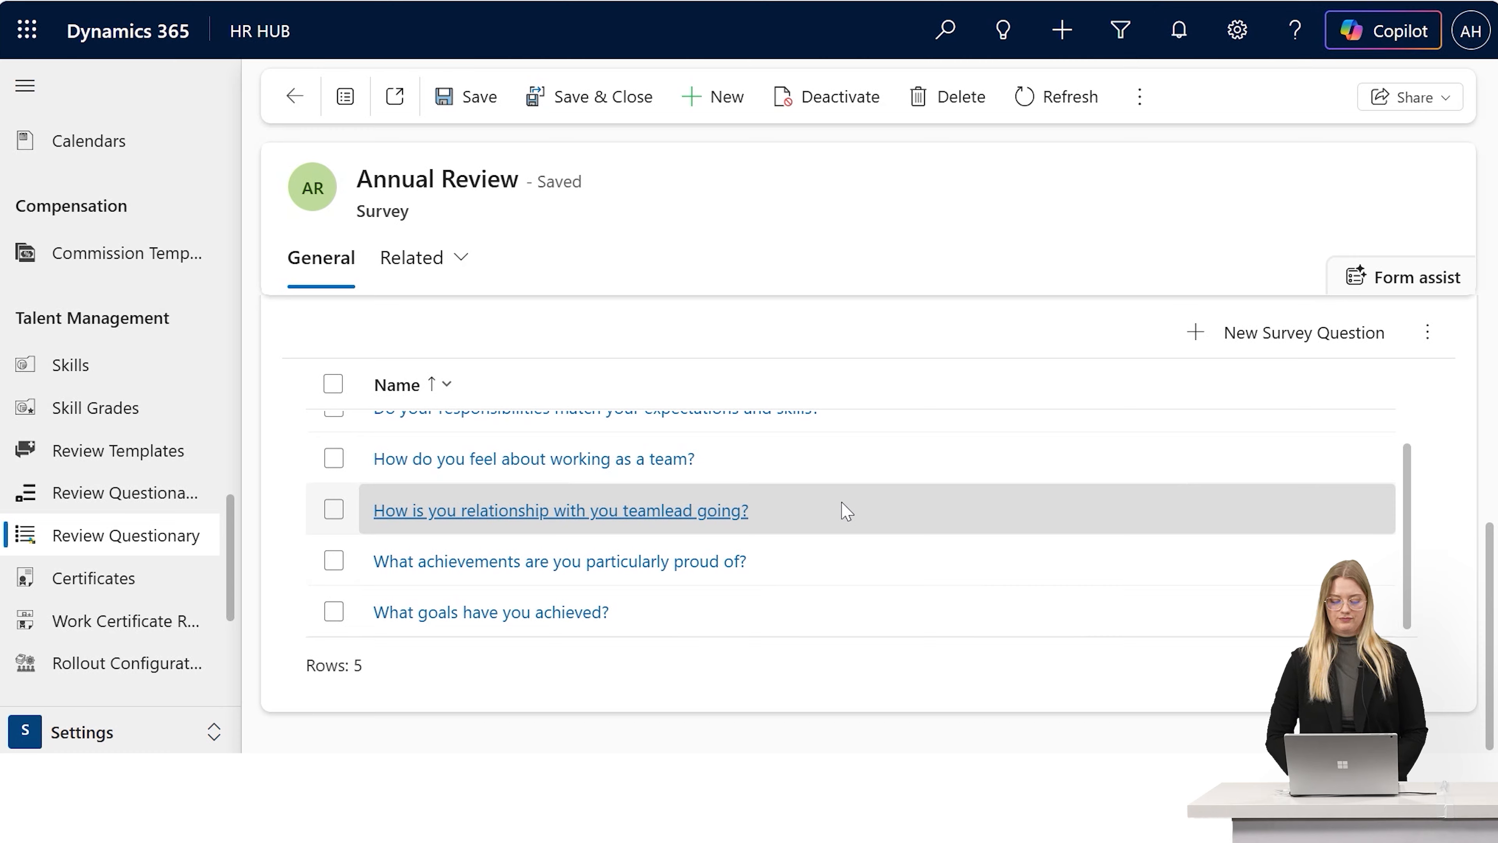
scroll(847, 511, "up", 1)
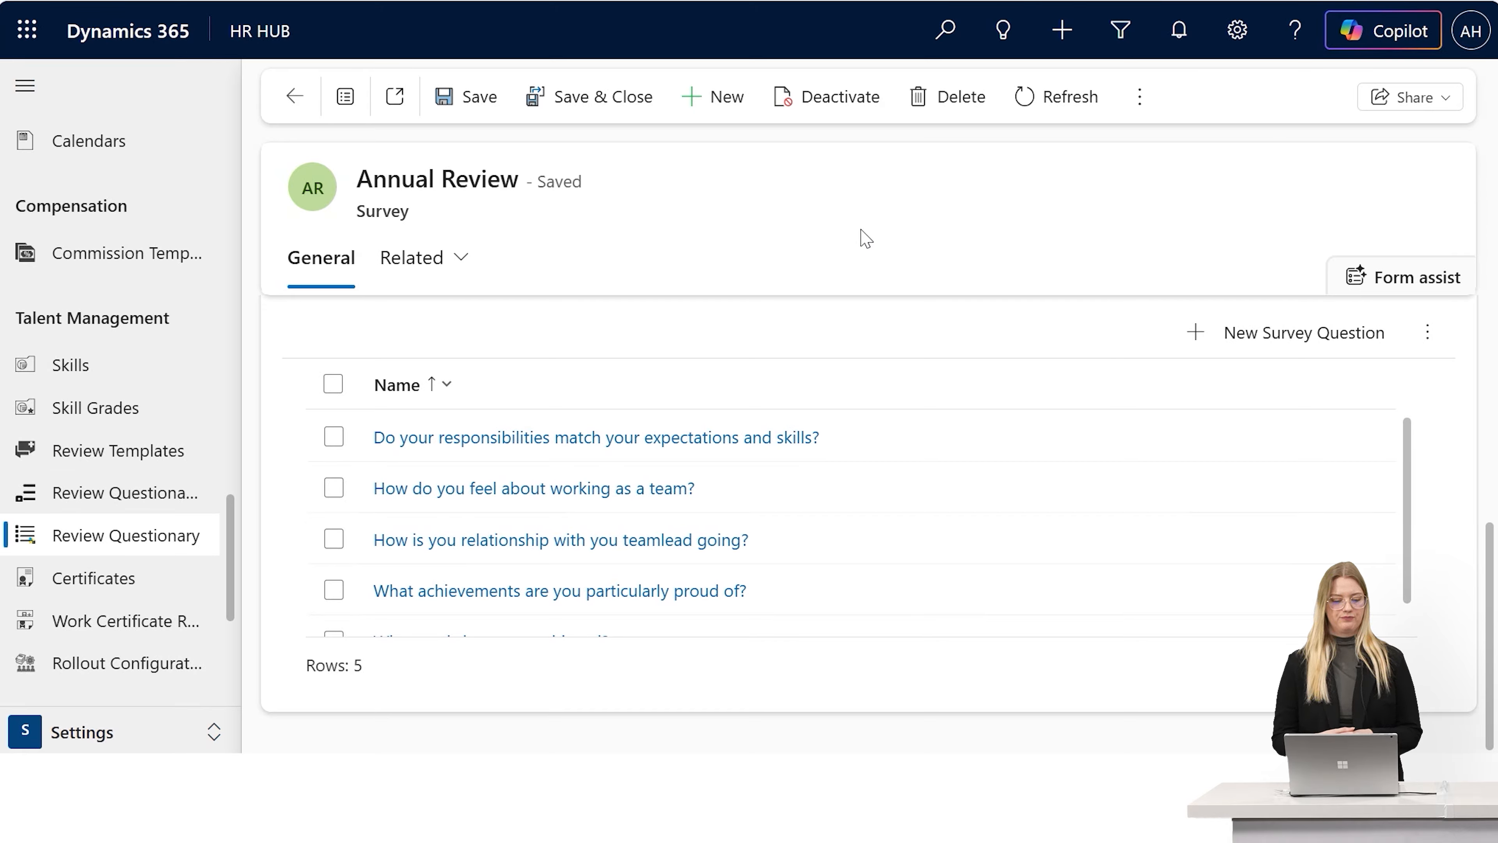
Open the Development review template and bring up its review questions.
left_click(130, 460)
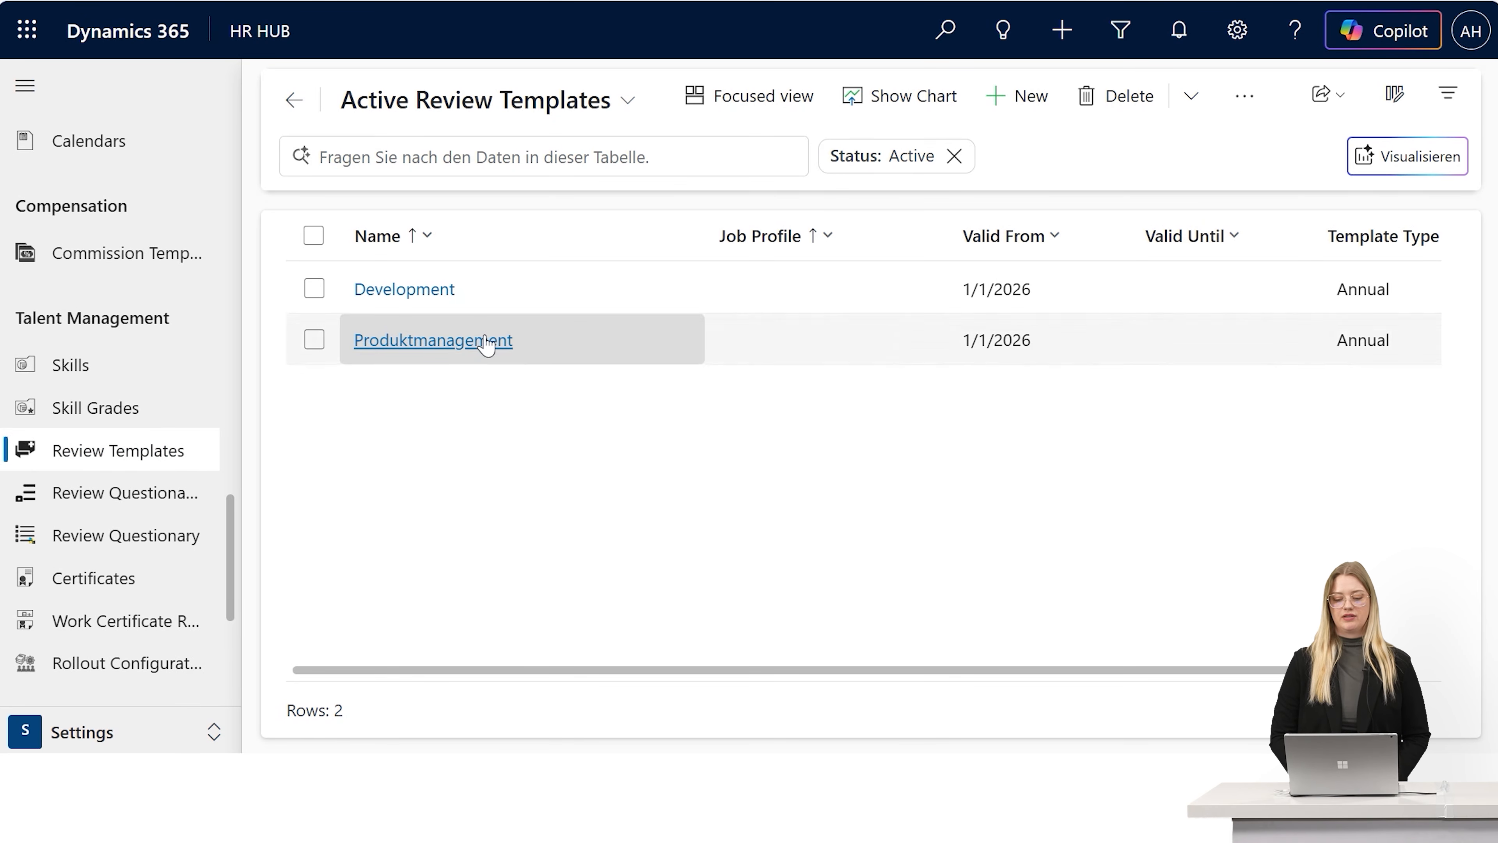
left_click(524, 295)
double_click(524, 295)
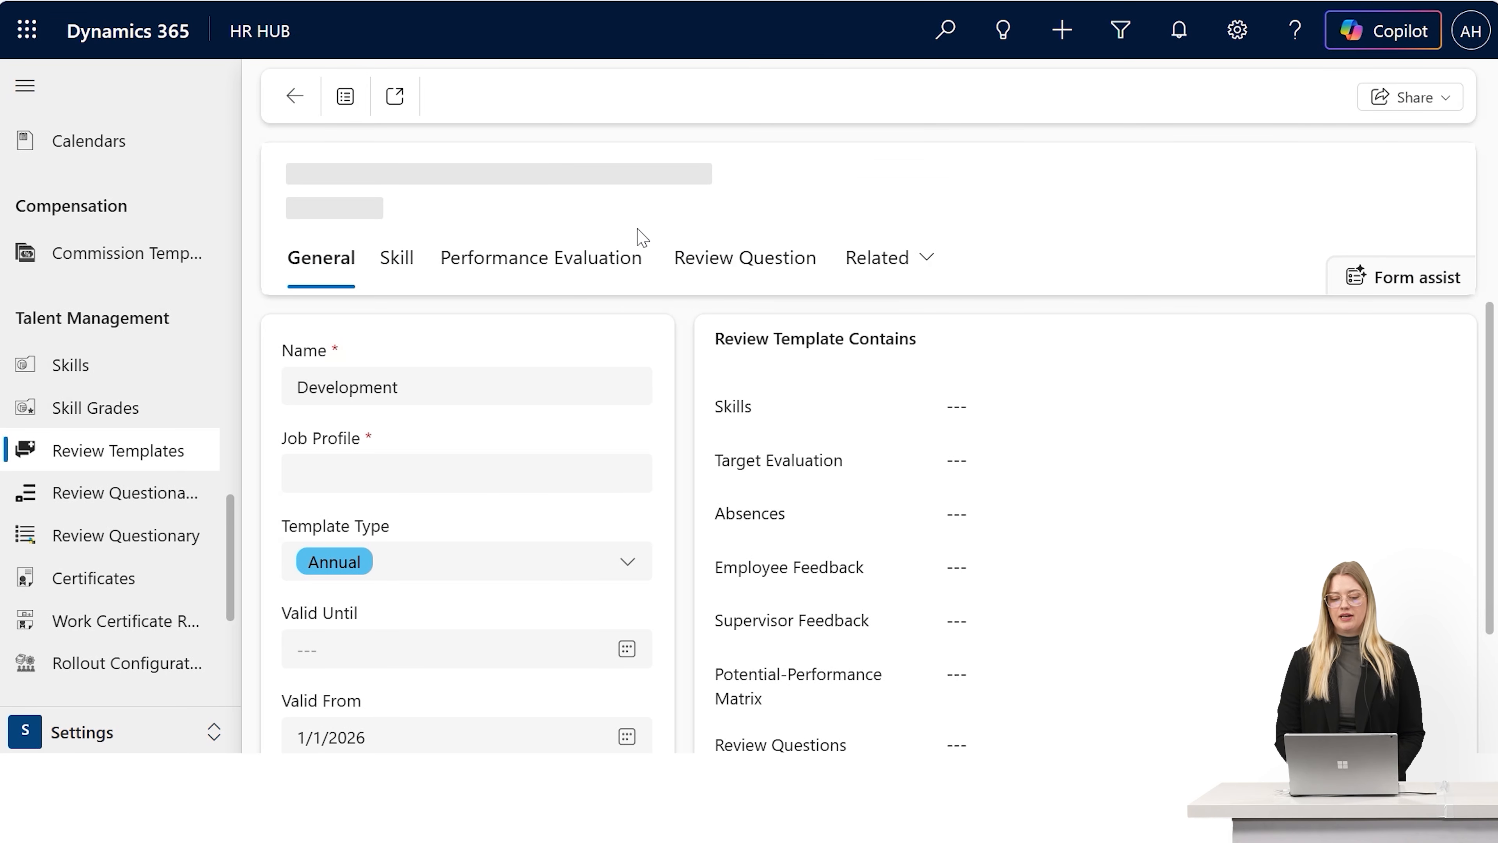
left_click(755, 275)
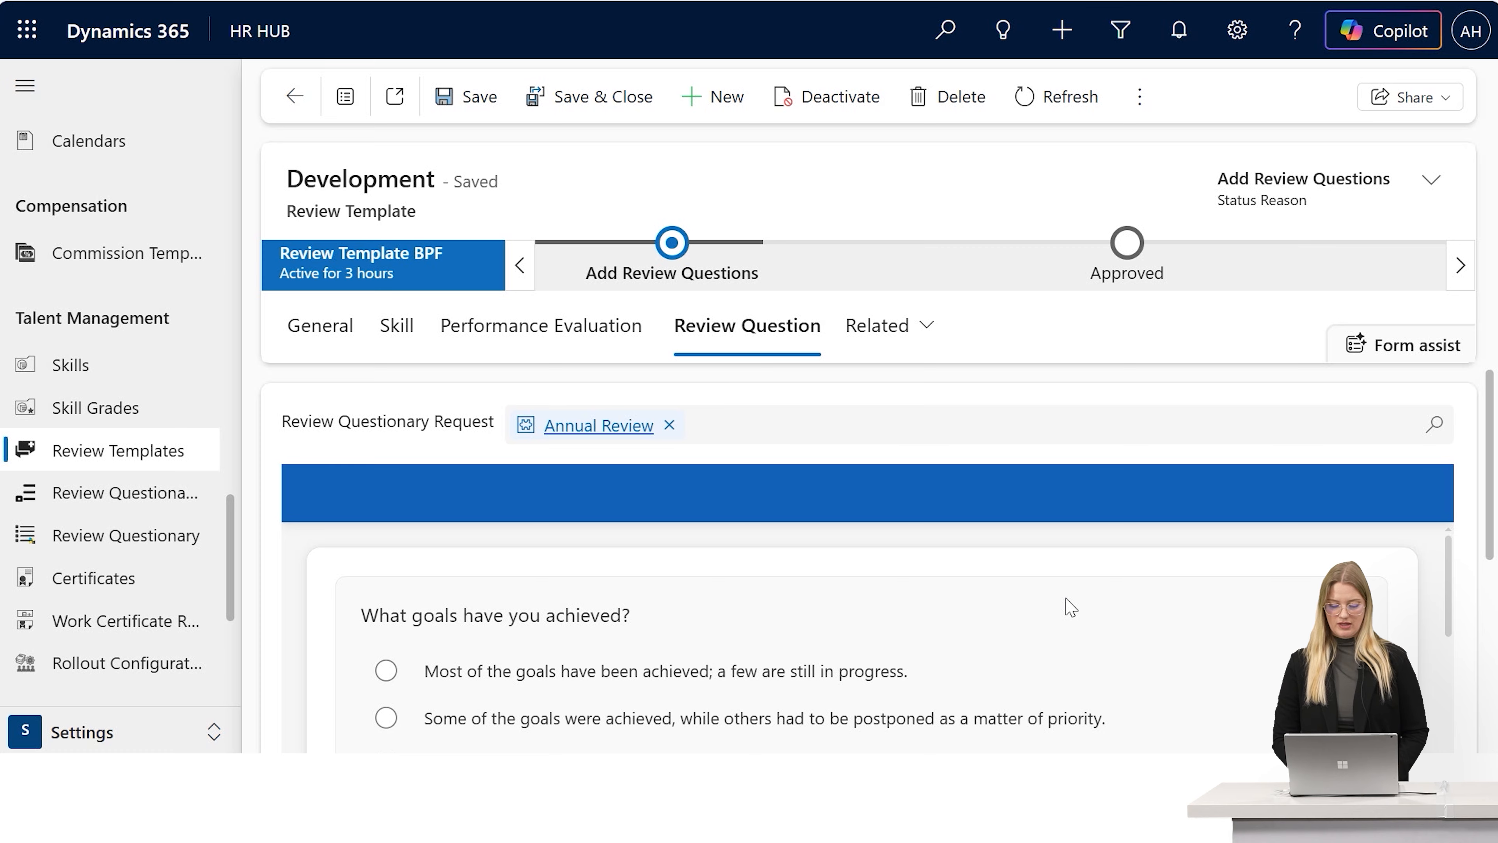
Try out the questionnaire preview by choosing "Most of the goals have been achieved; a few are still in progress." and entering the proudest-achievements answer field.
scroll(1071, 607, "down", 1)
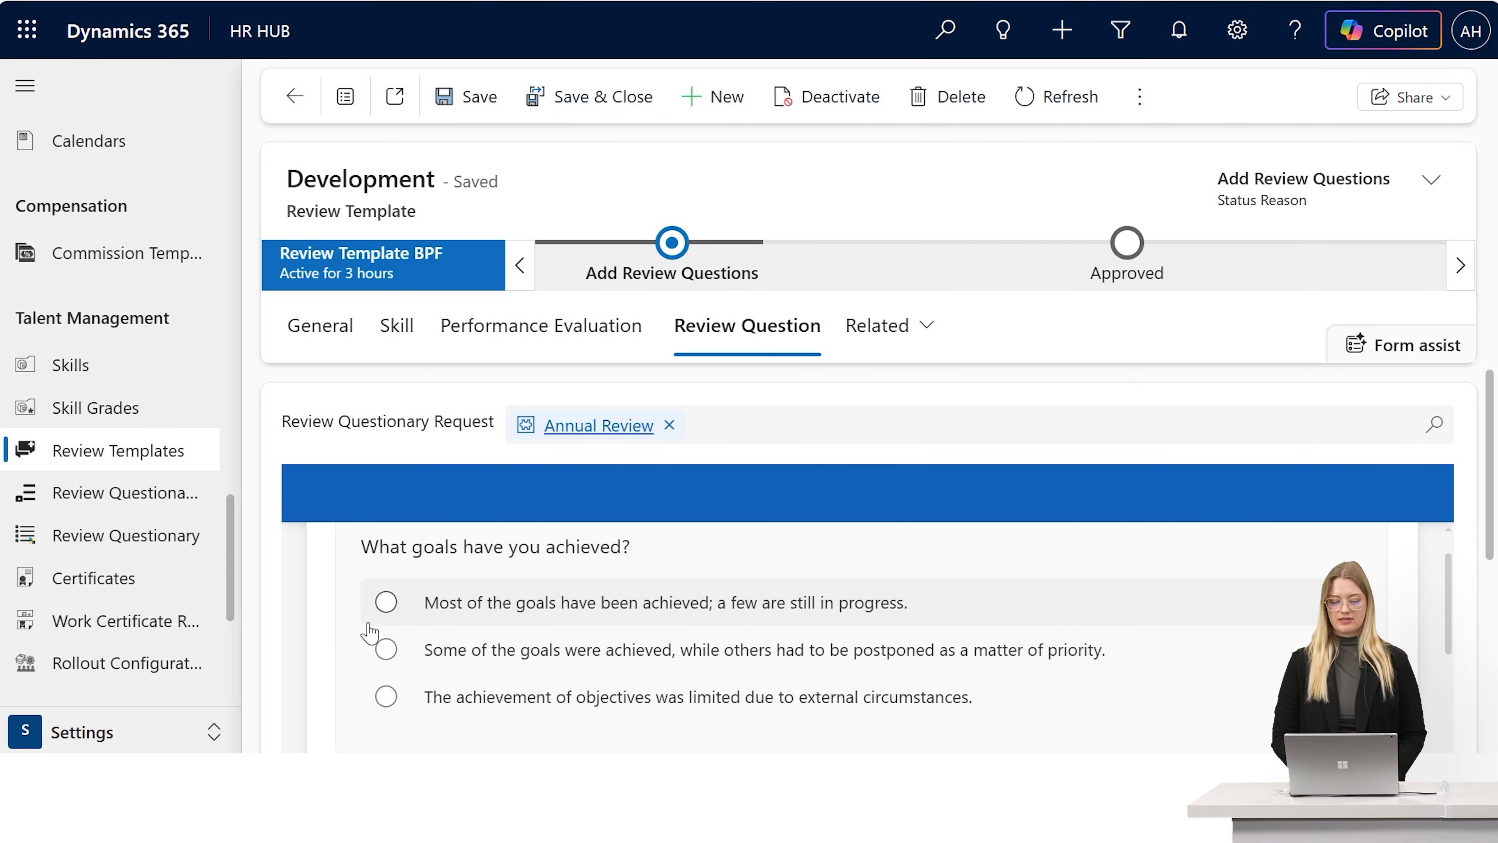
left_click(391, 603)
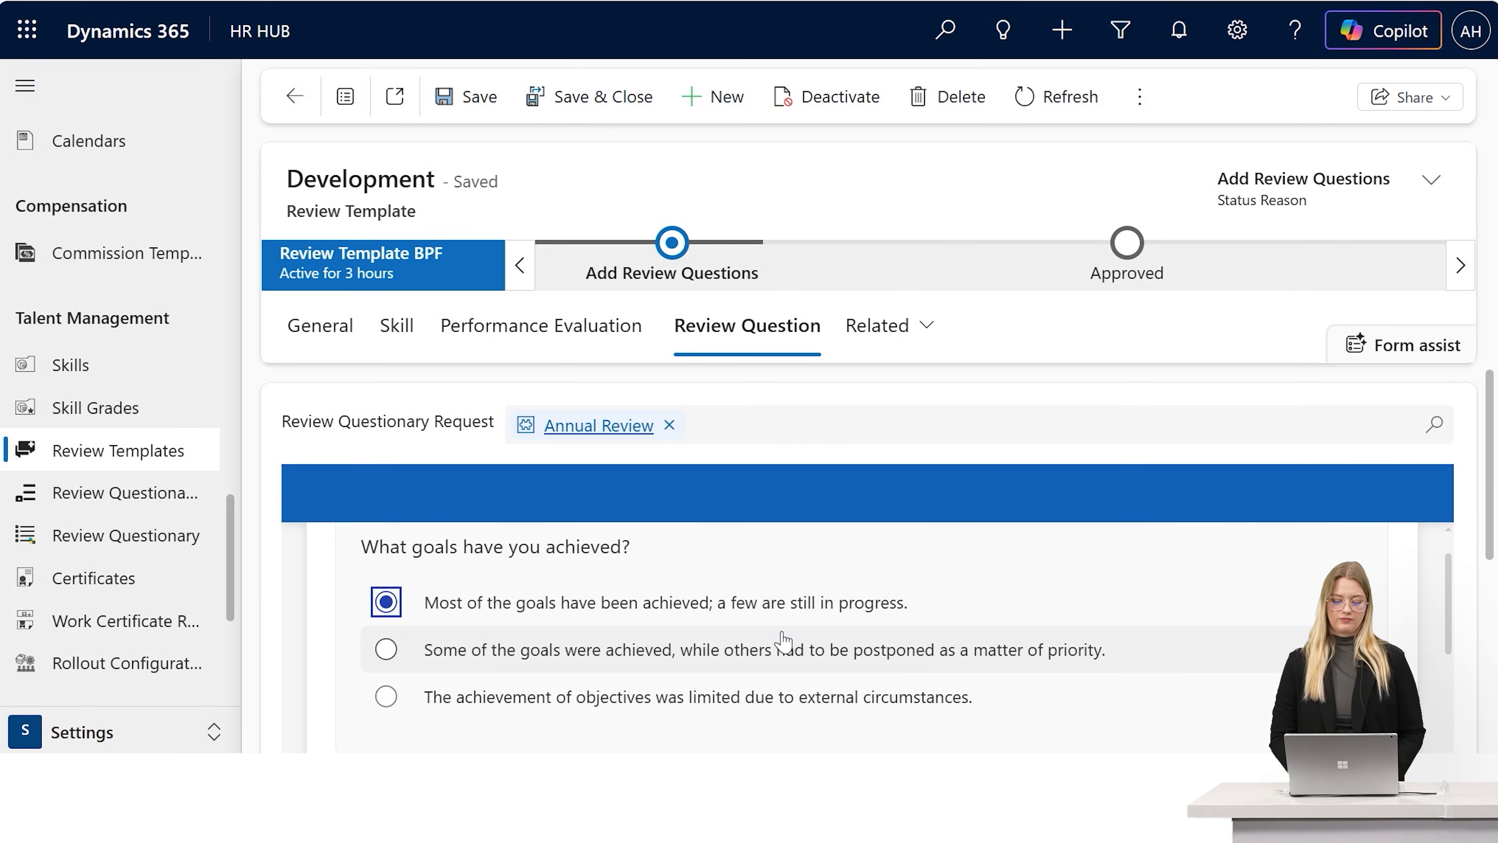
scroll(782, 641, "down", 3)
scroll(786, 595, "down", 1)
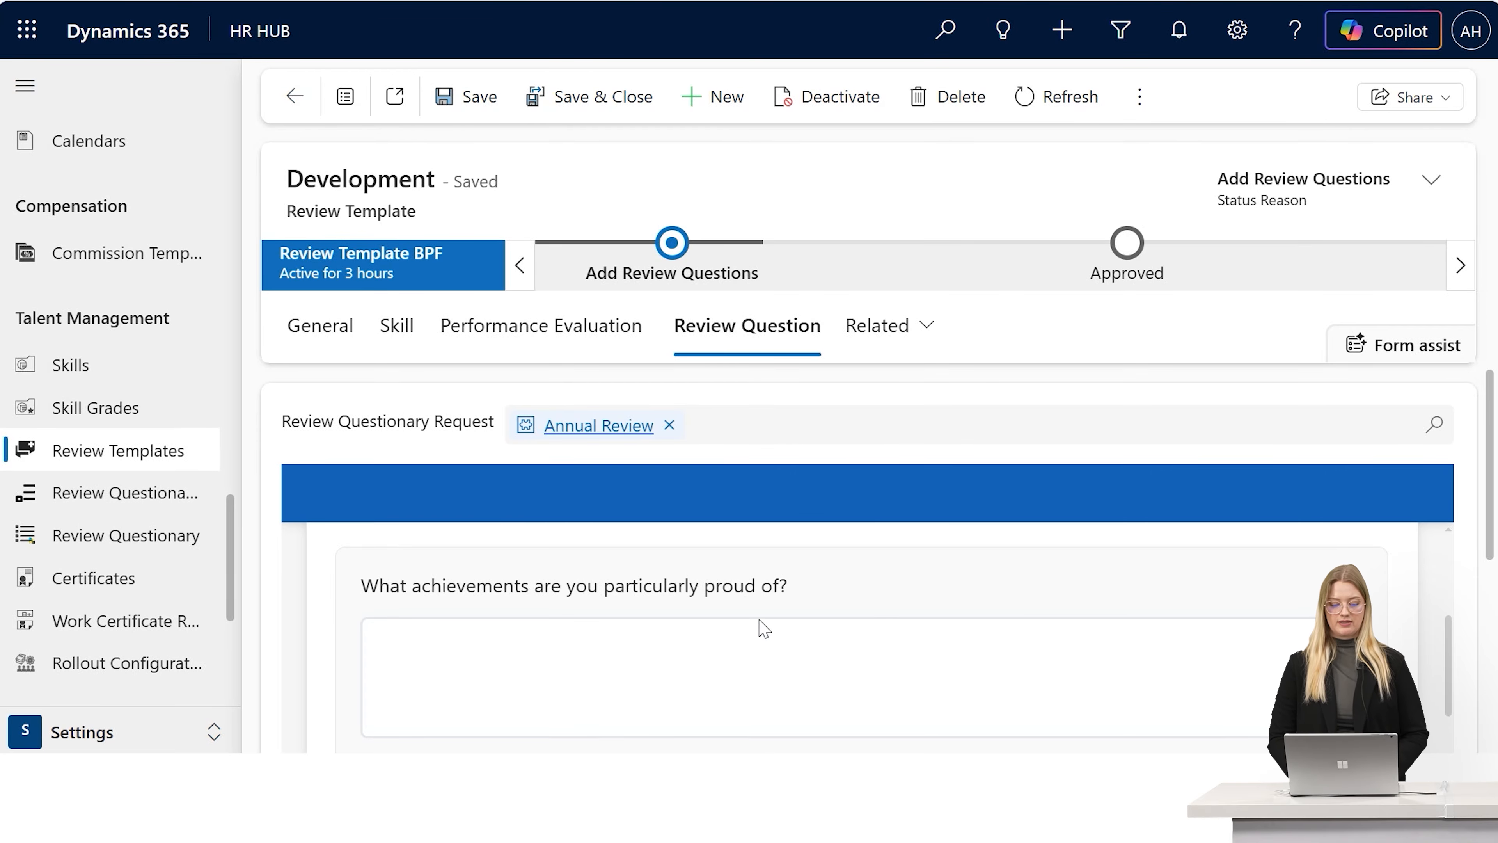
left_click(424, 633)
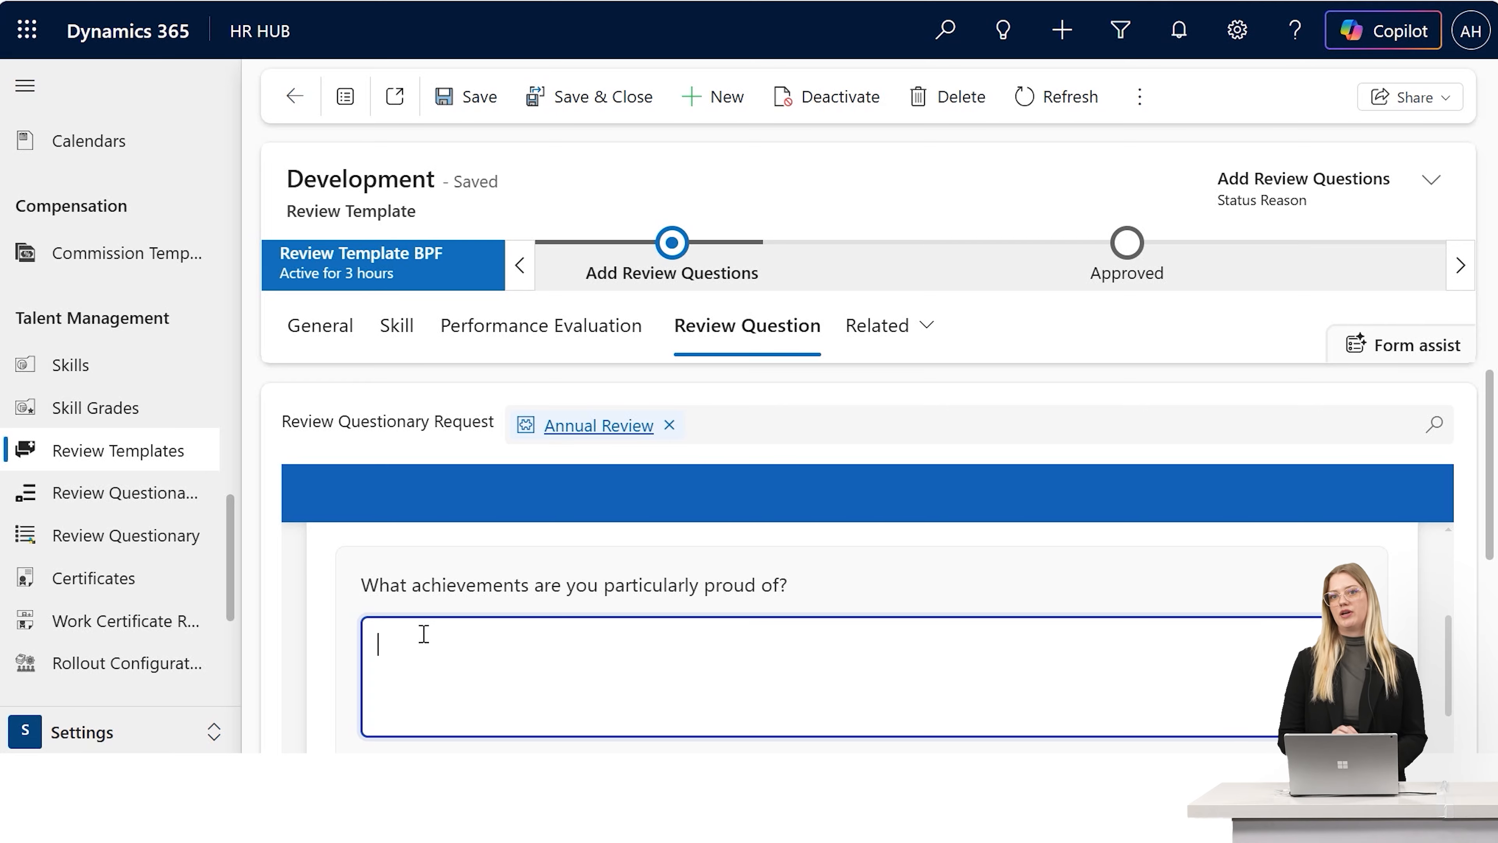
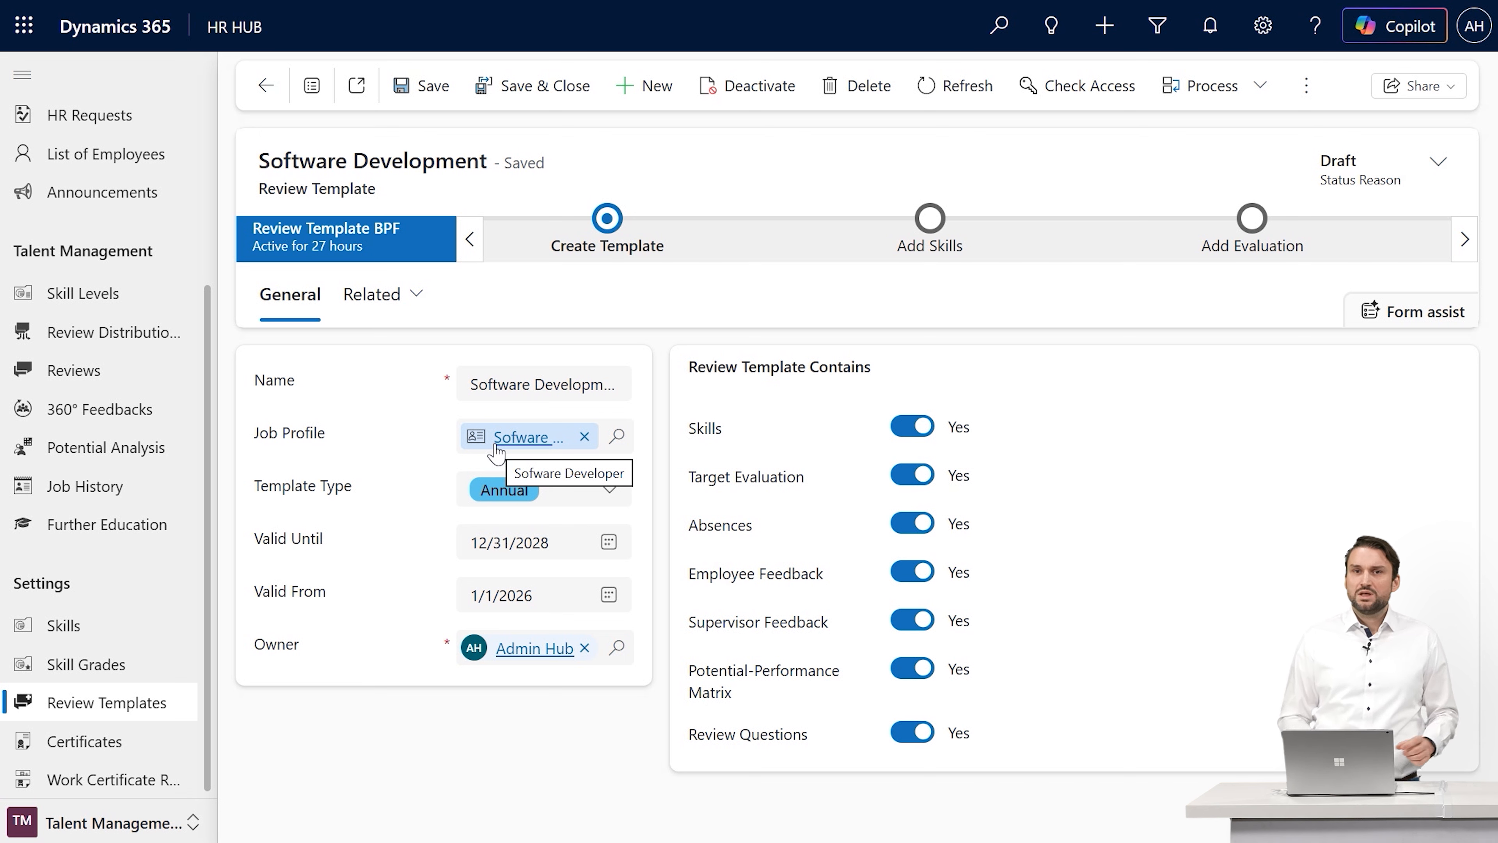
Look through the Software Development template's type options, and try switching its Skills section off and back on.
left_click(507, 501)
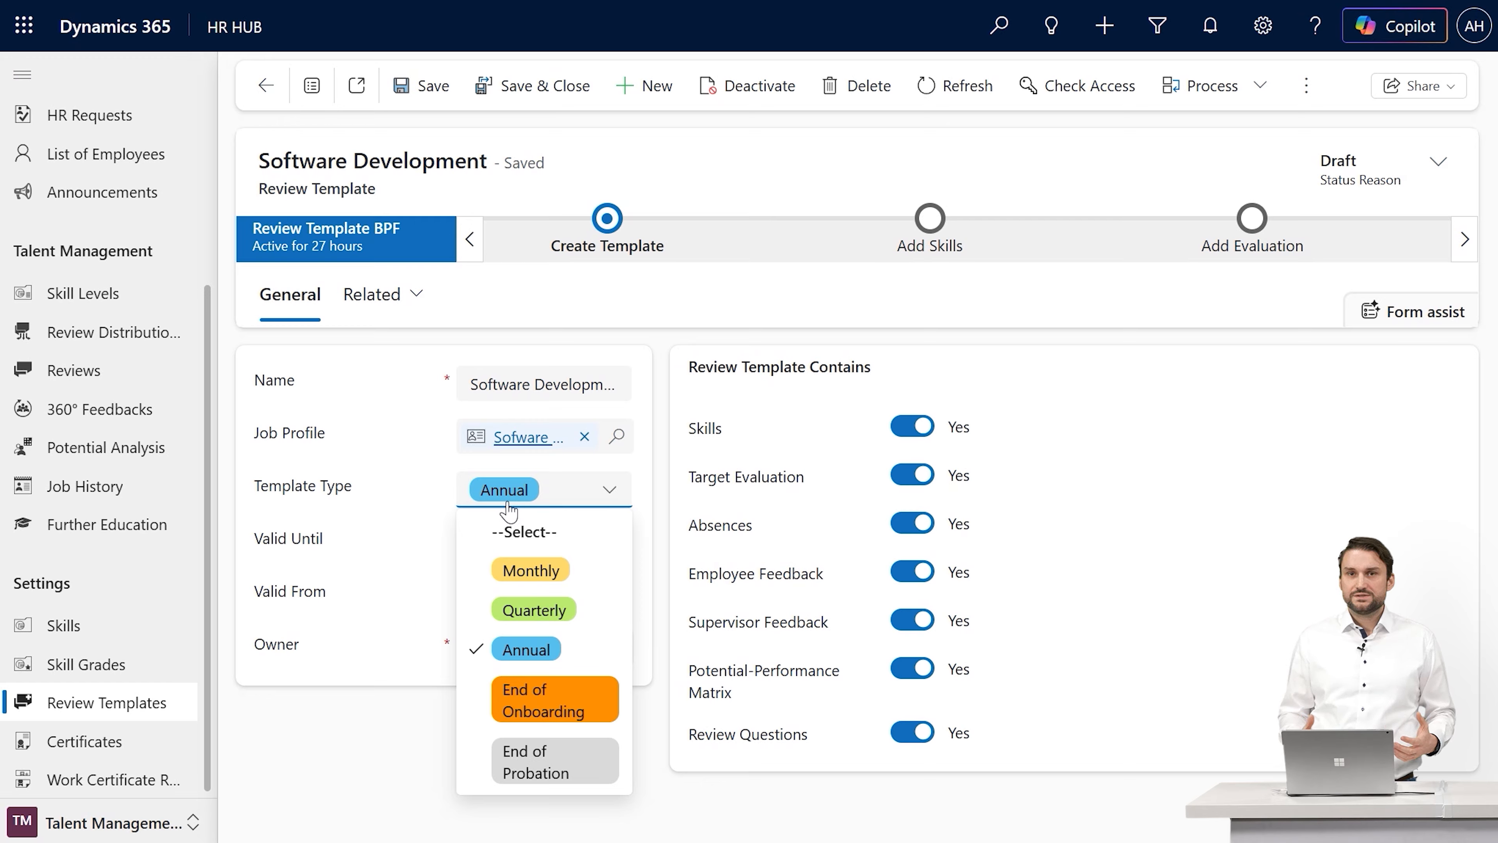
left_click(353, 616)
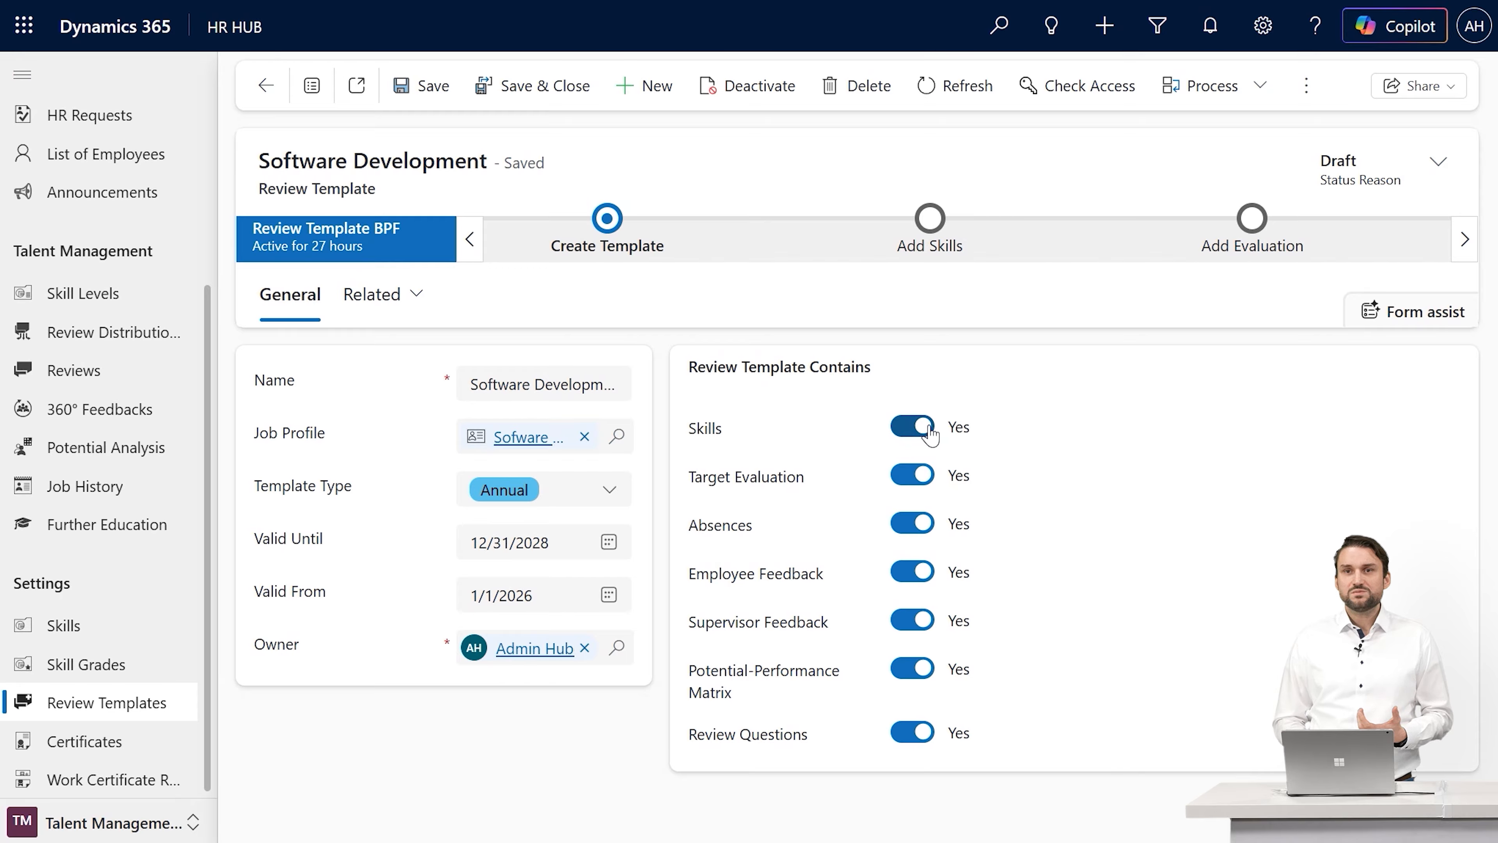
left_click(913, 426)
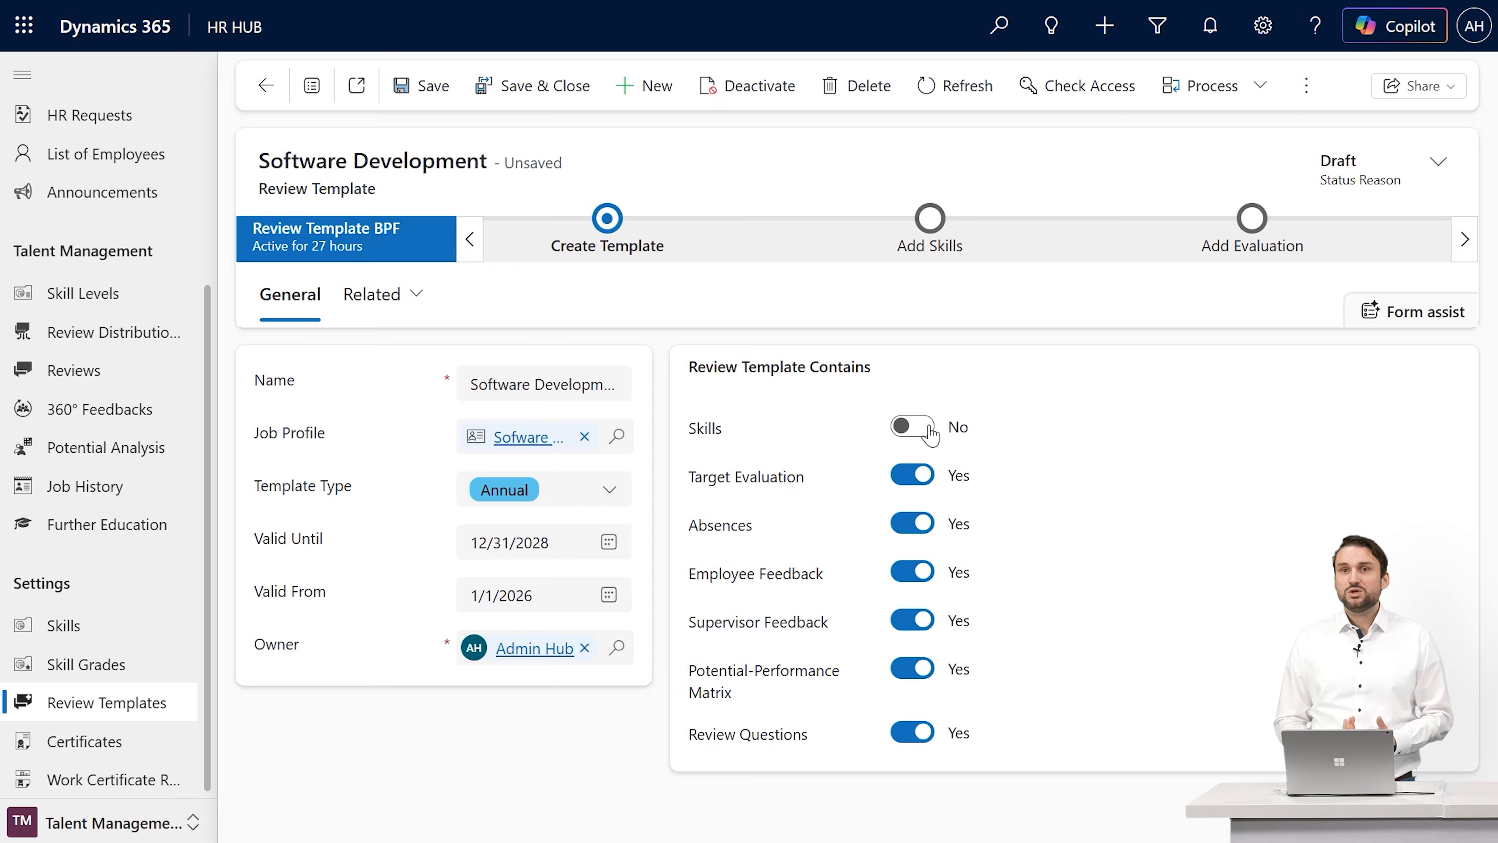
left_click(930, 434)
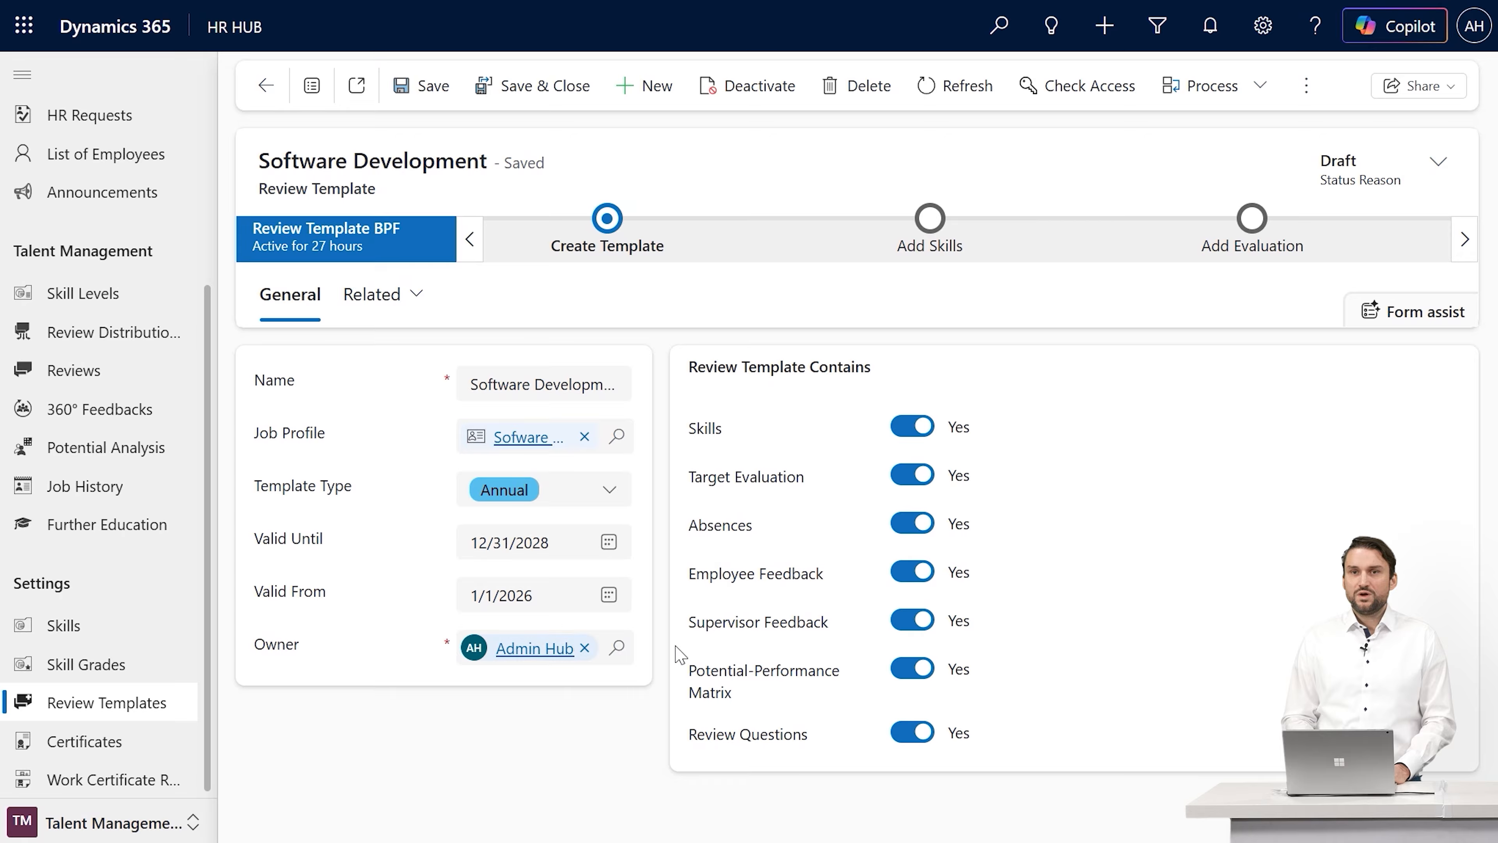
Set Essential Data Added to Yes and advance the Software Development template to the Add Skills stage.
left_click(609, 224)
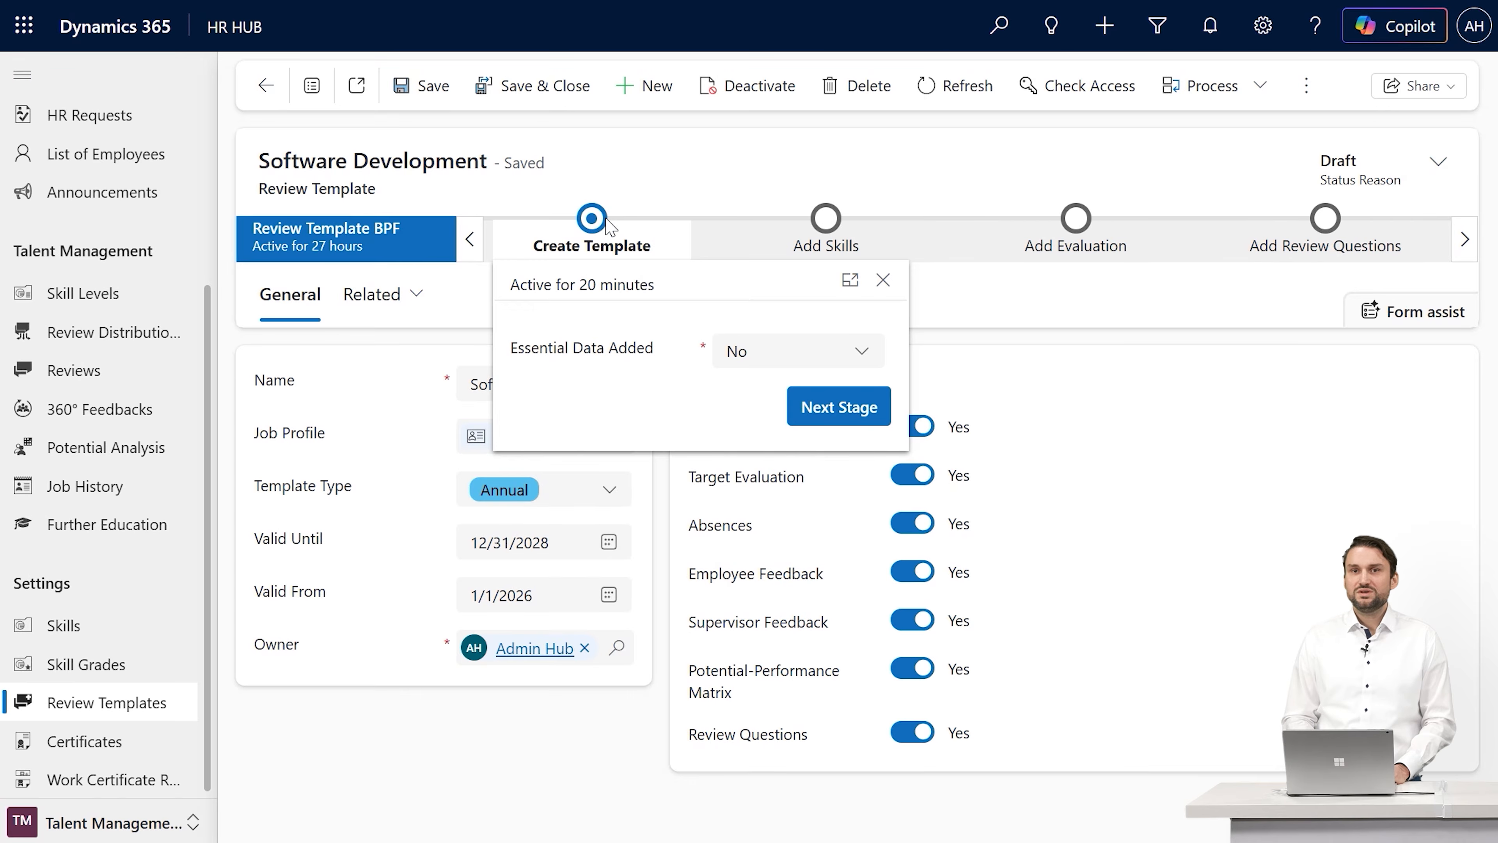
left_click(734, 354)
left_click(755, 425)
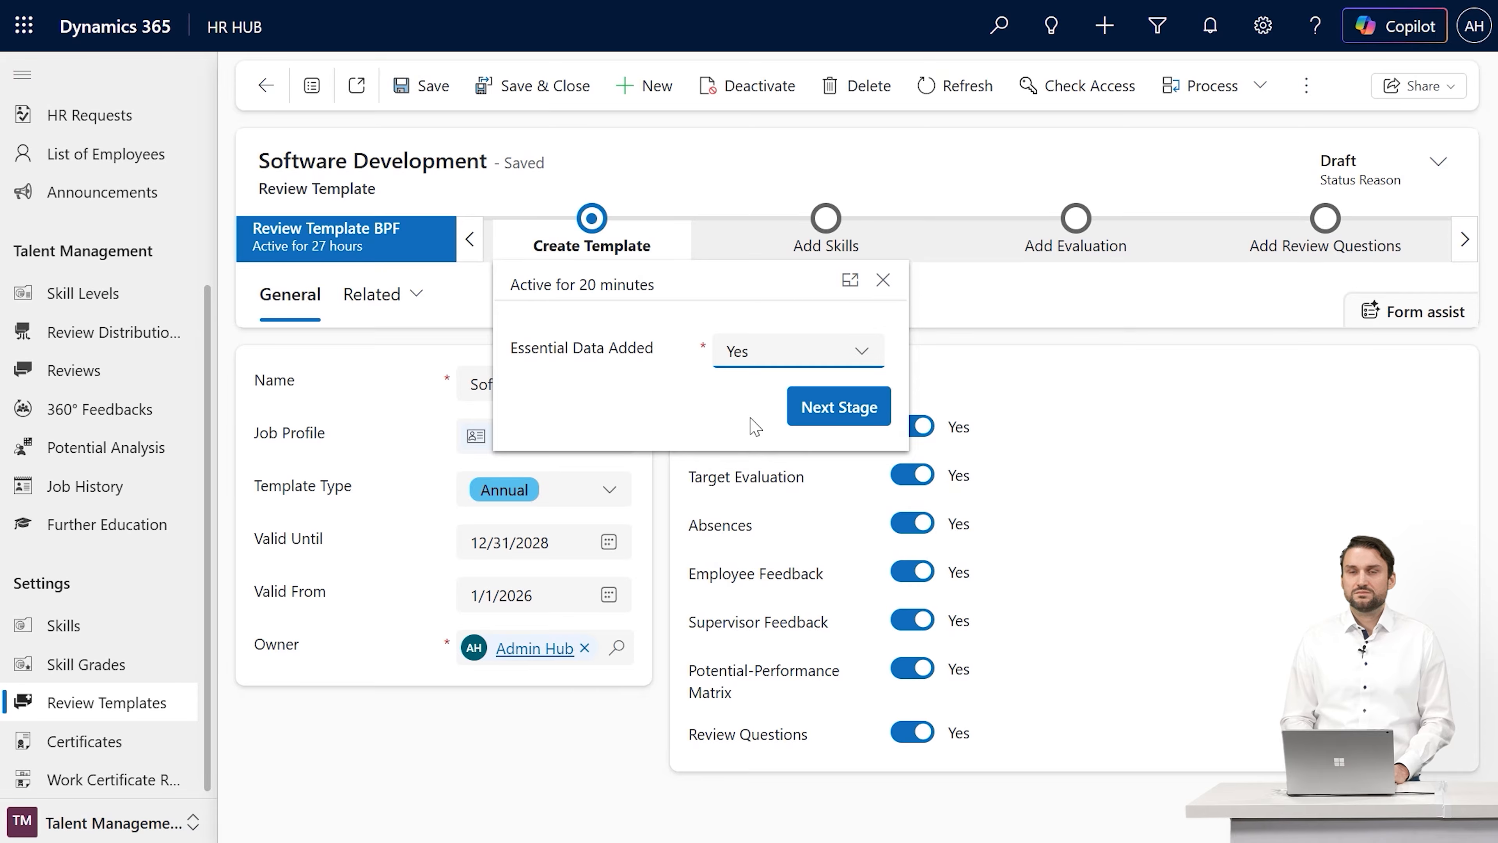
left_click(826, 416)
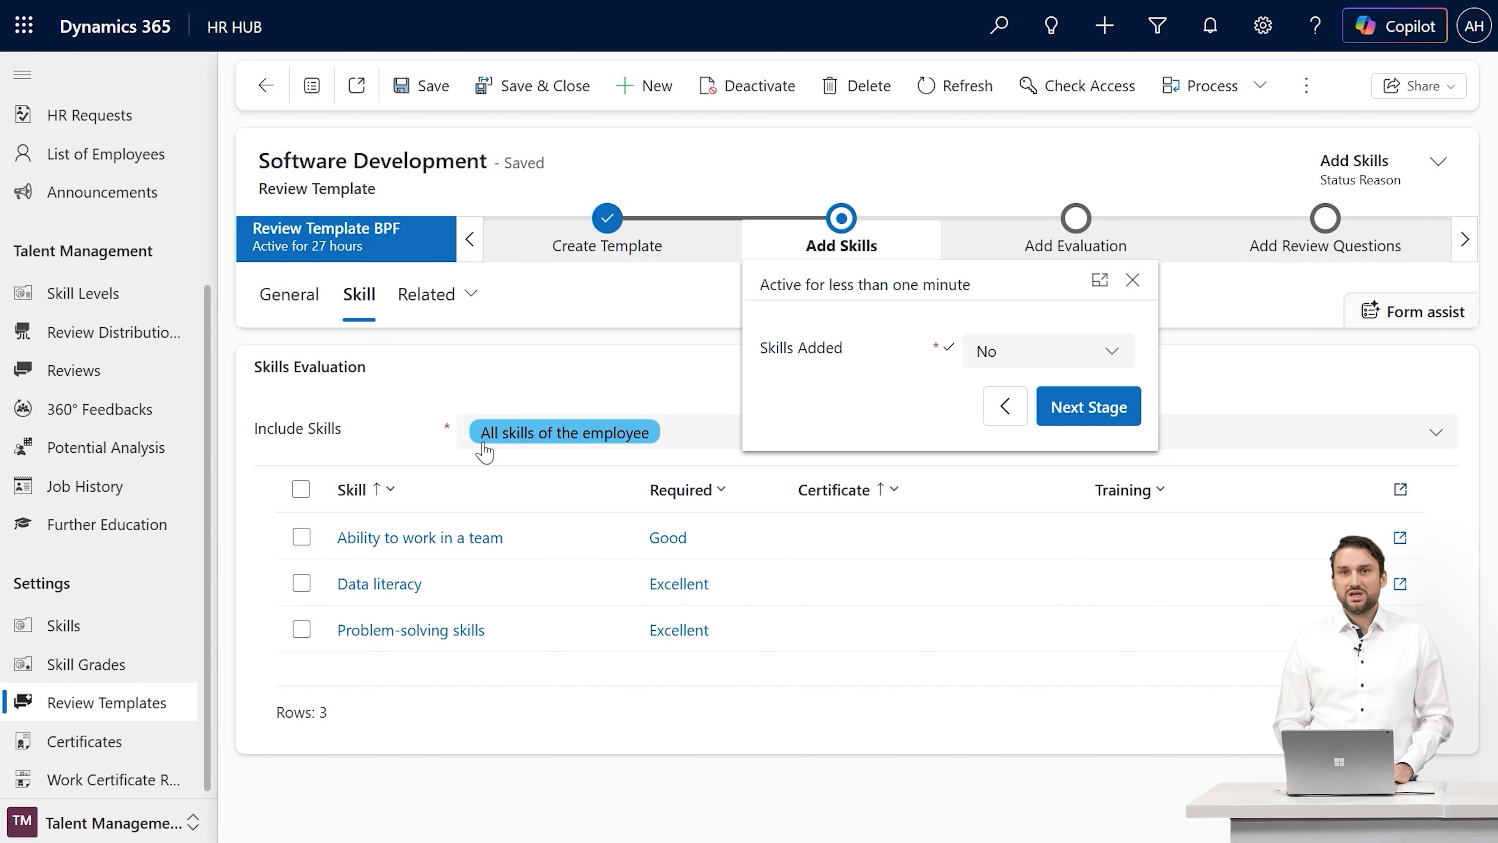
left_click(394, 418)
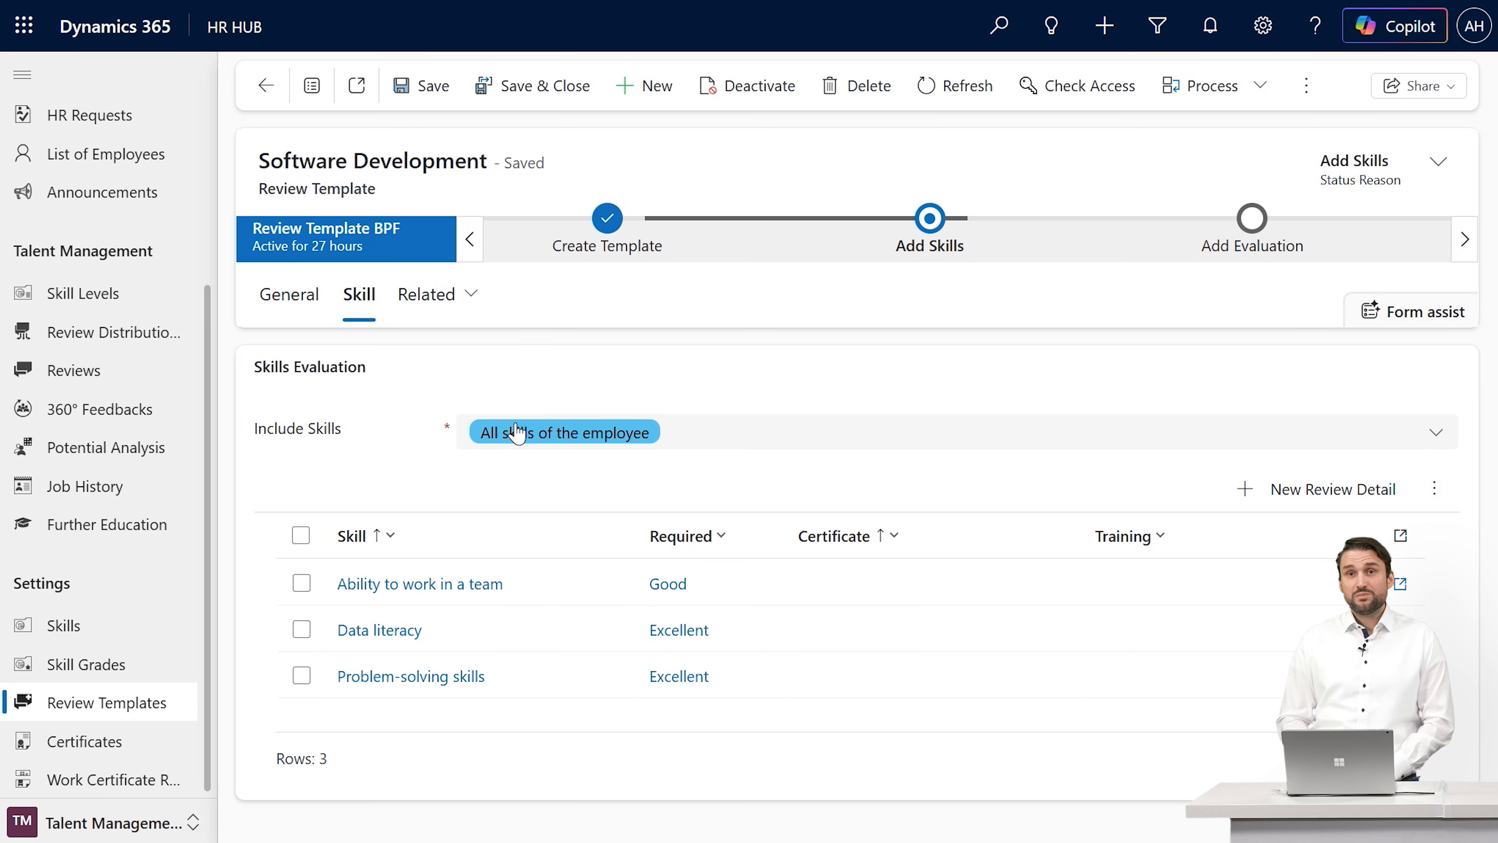
Set Include Skills to "Merge skills from employee and template" and save the template.
left_click(729, 439)
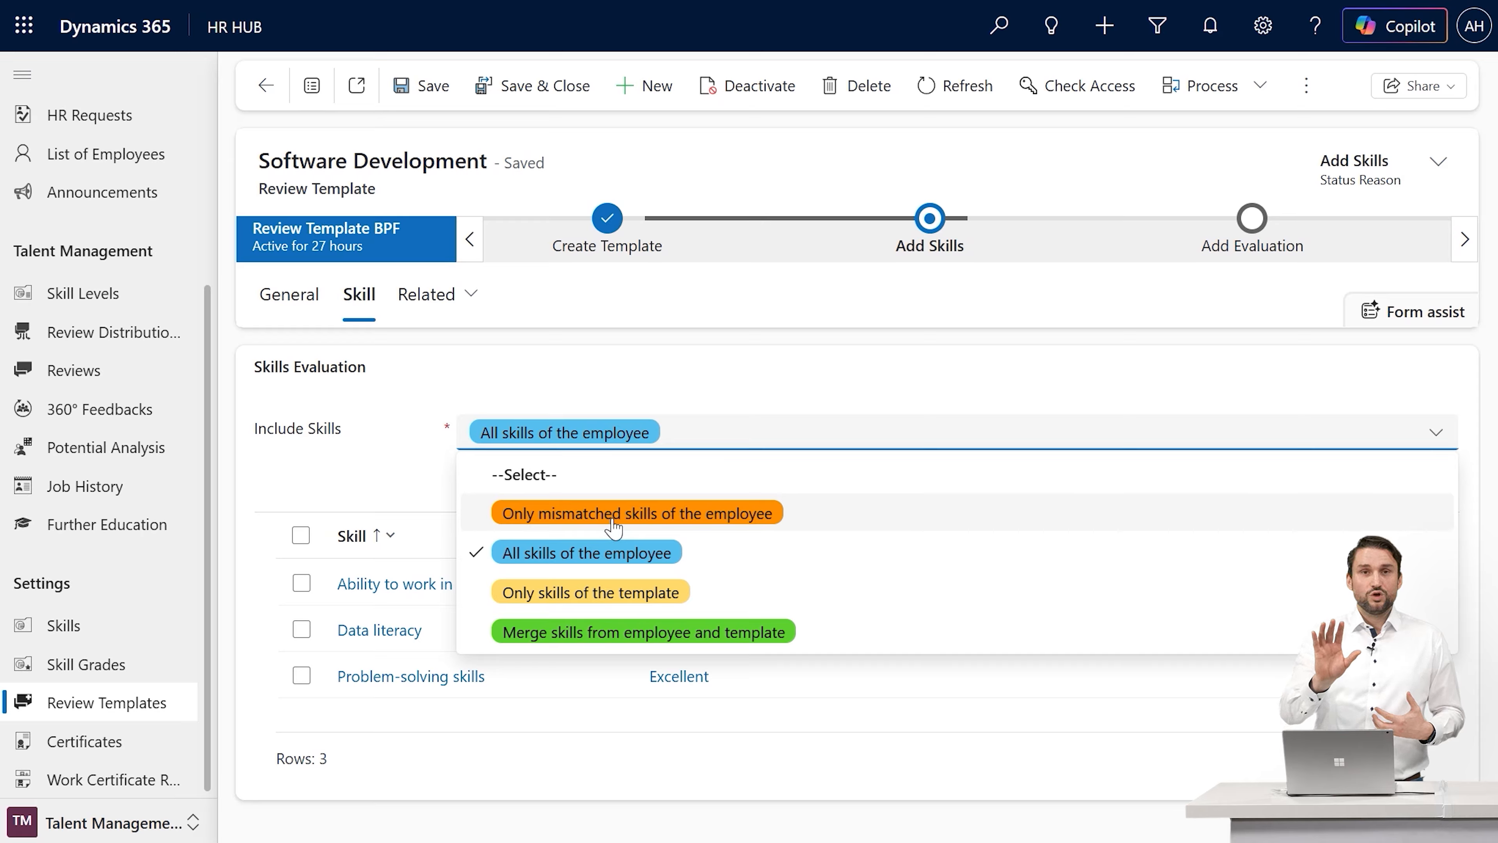
left_click(592, 636)
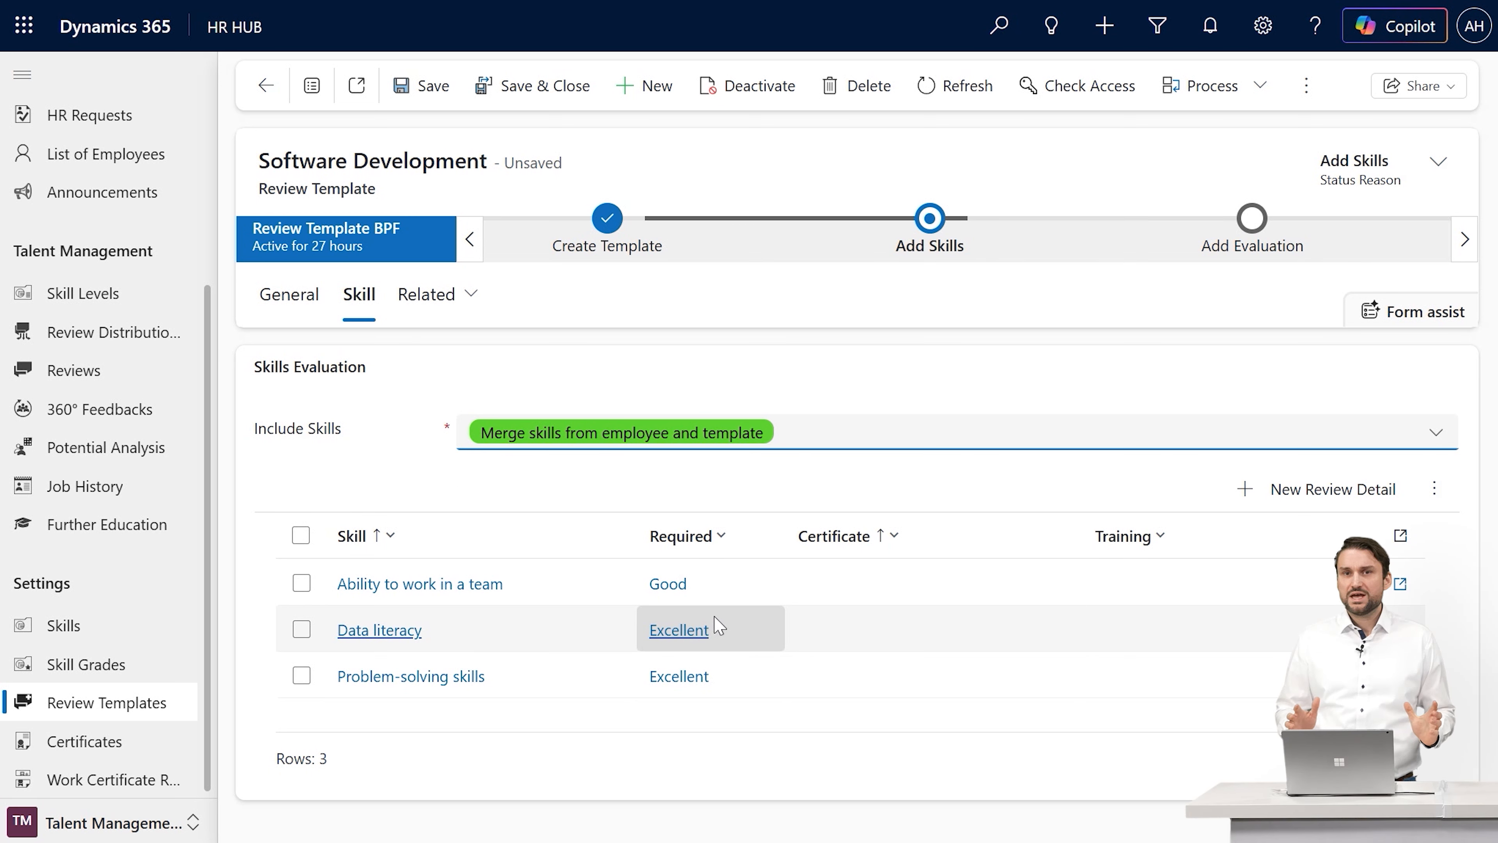
key("ctrl+s")
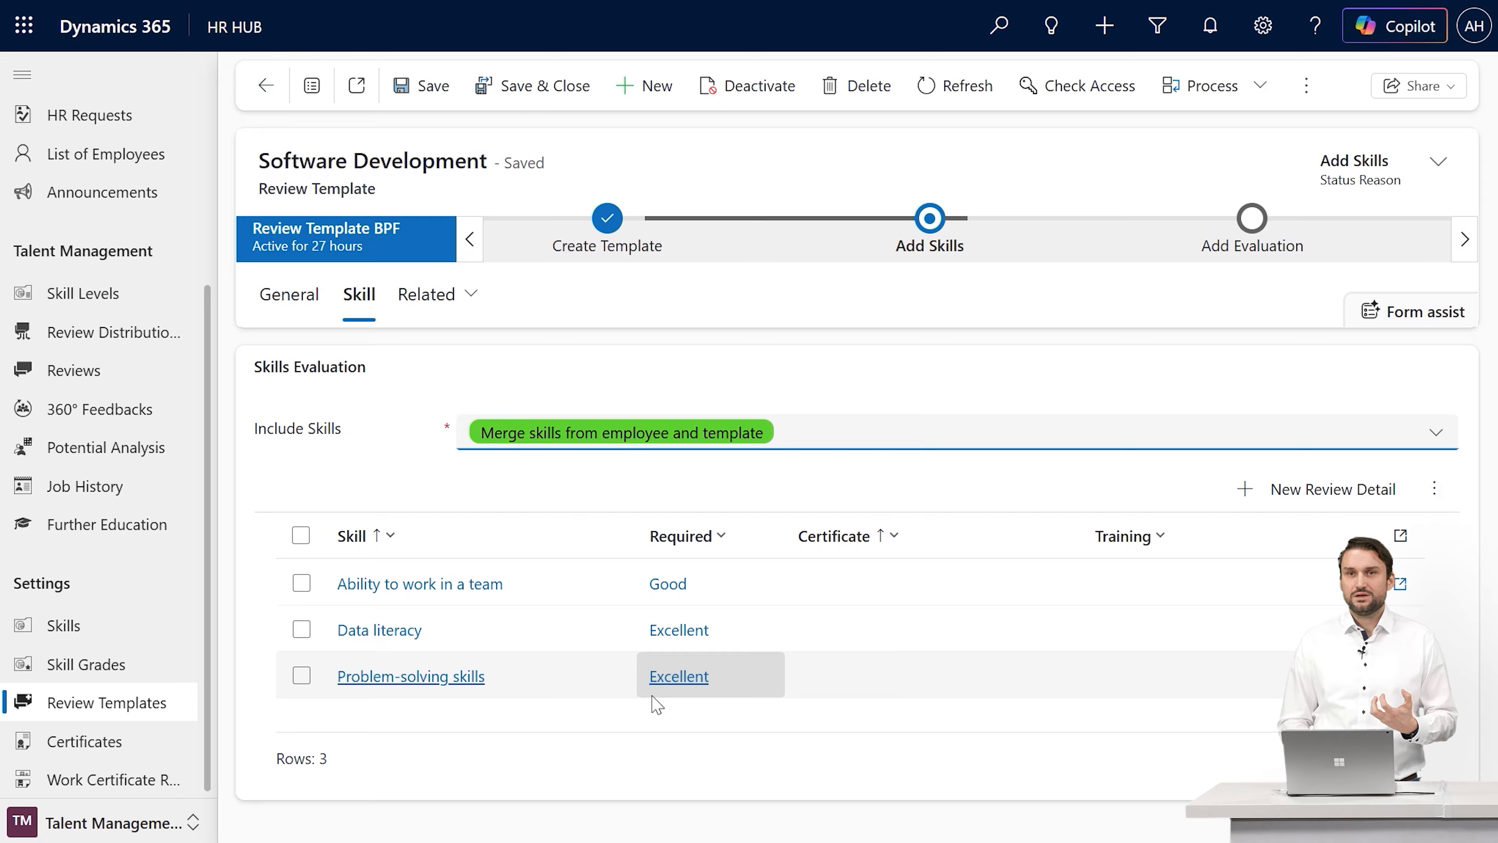
Set Skills Added to Yes and advance the template to the Add Evaluation stage.
left_click(935, 235)
left_click(988, 360)
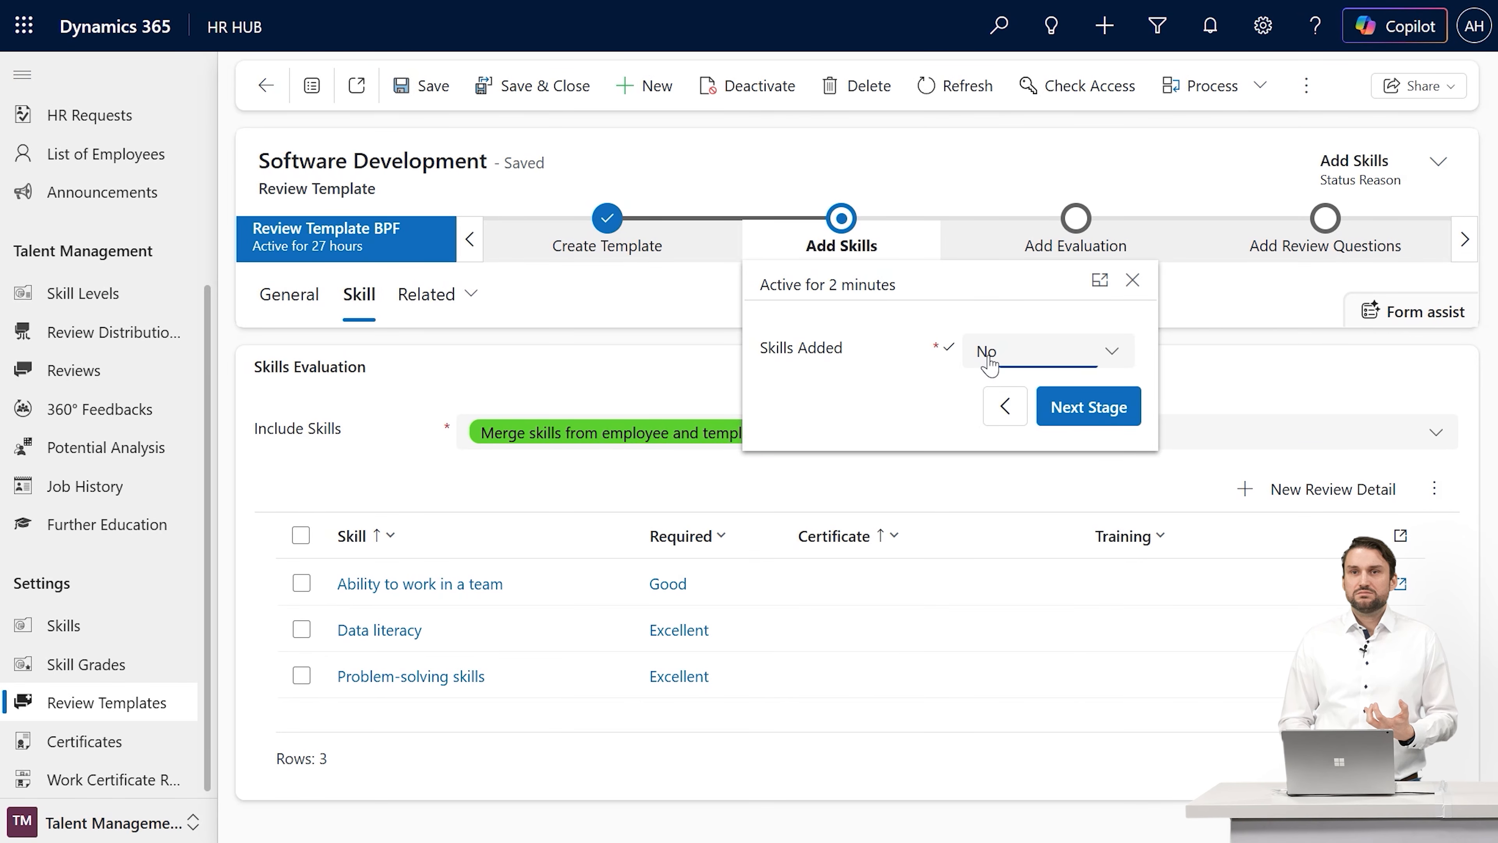
left_click(1008, 393)
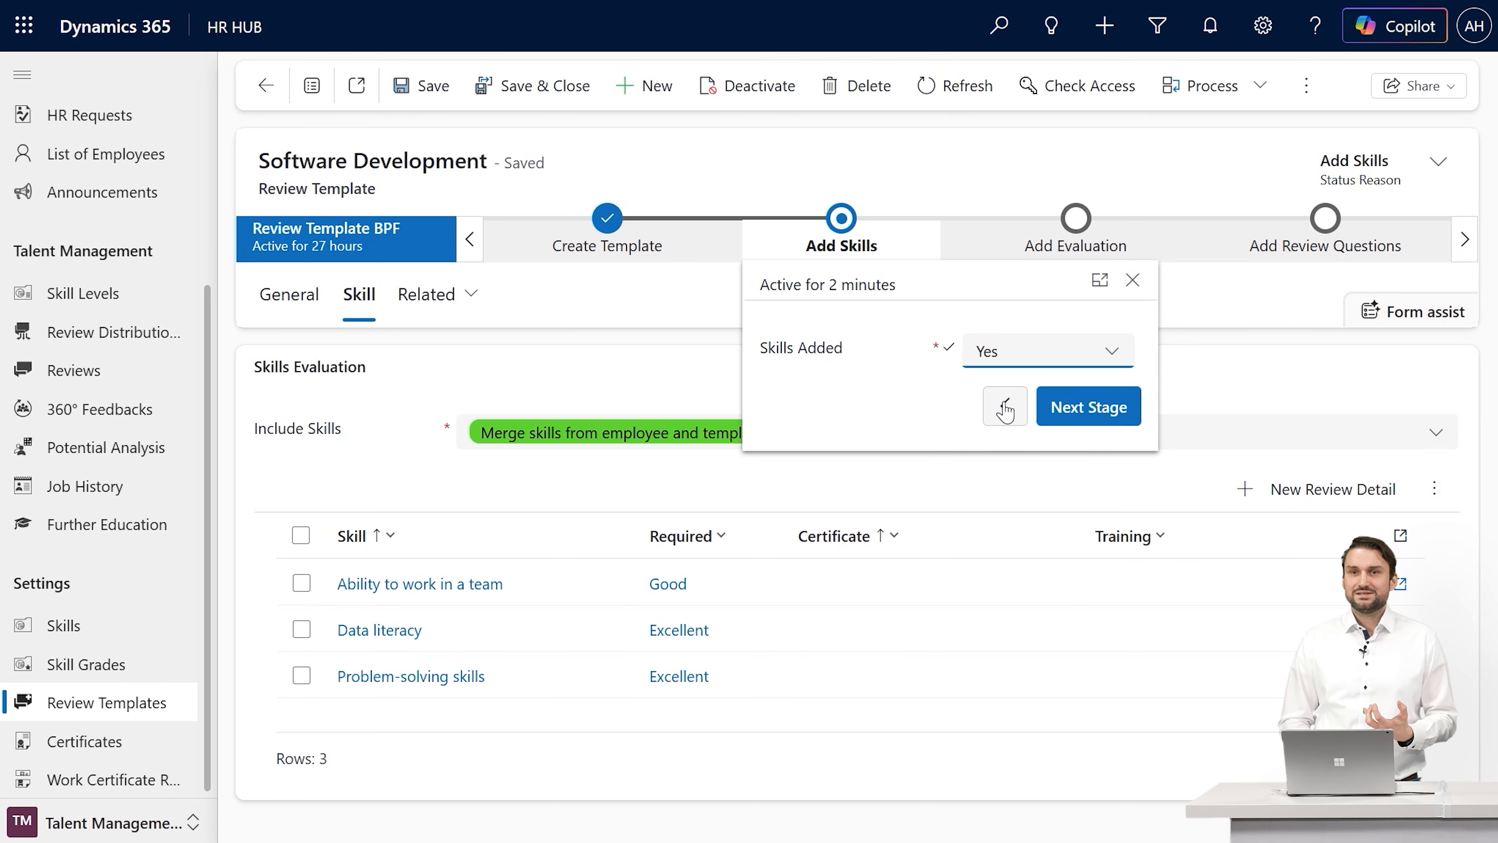
left_click(1080, 420)
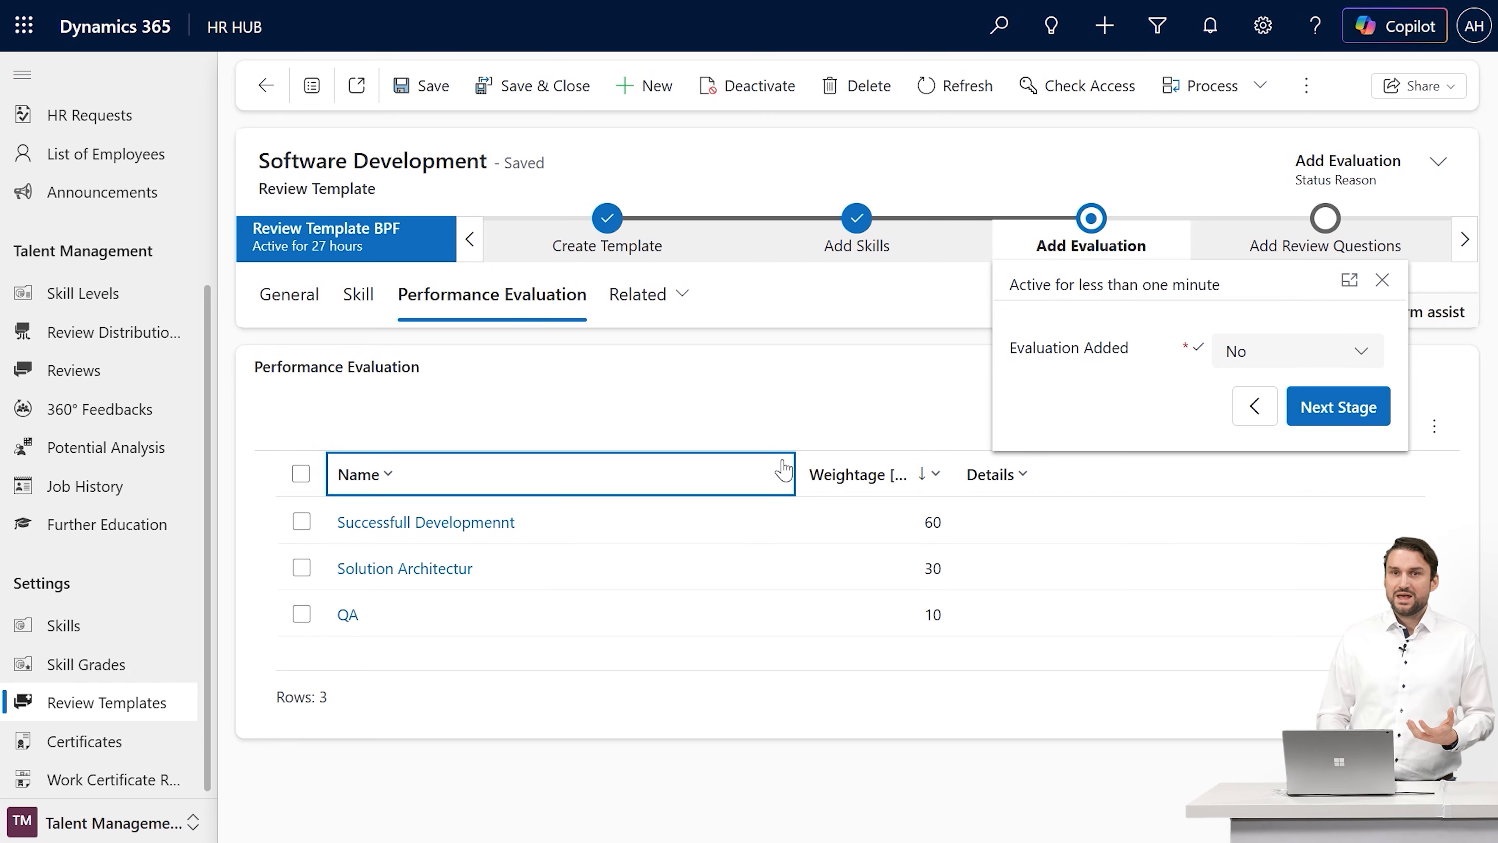
left_click(799, 419)
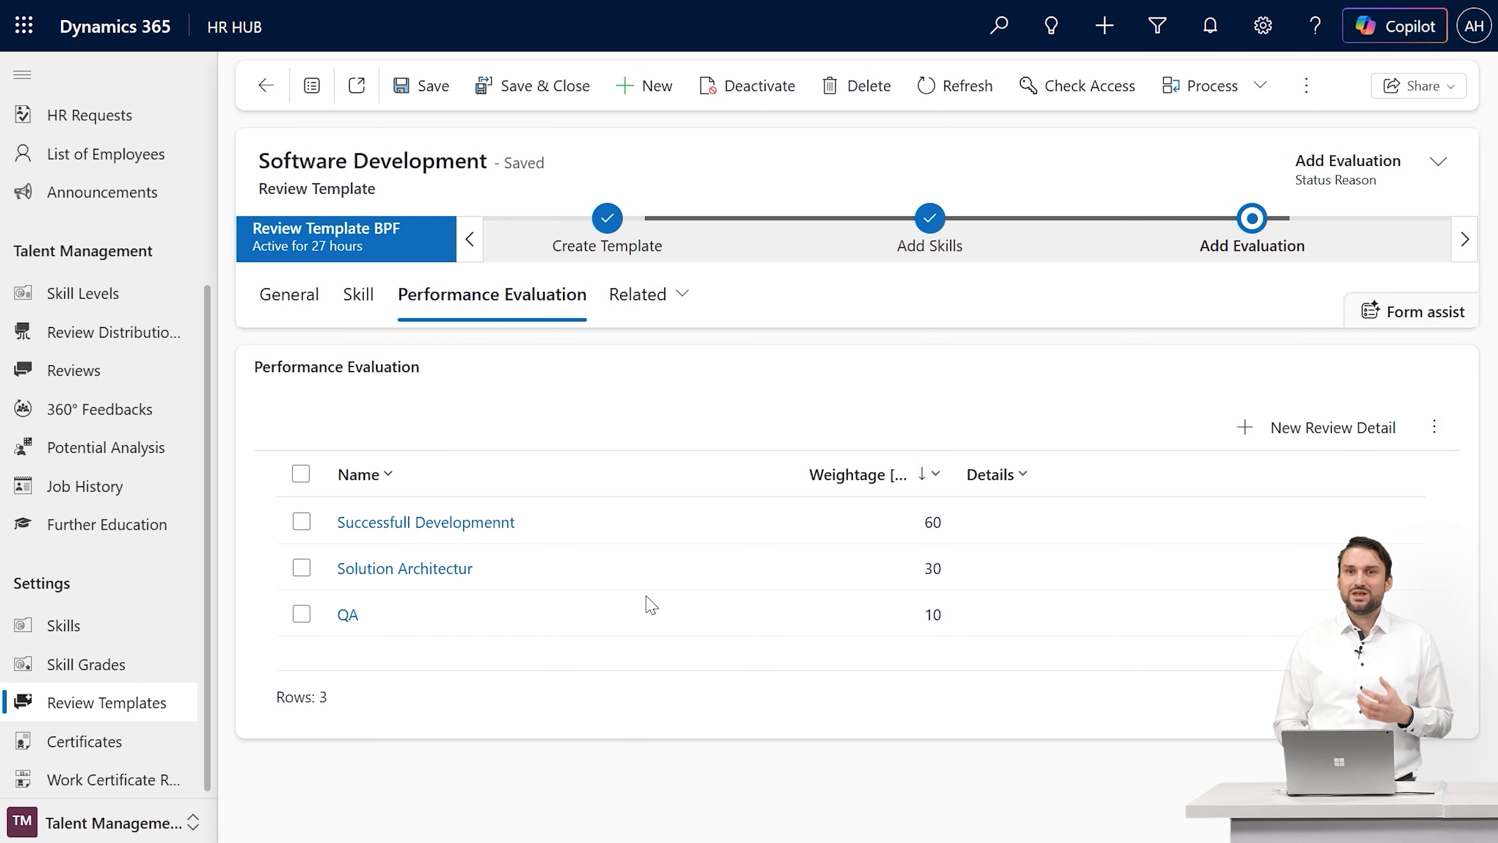
Set Evaluation Added to Yes and advance the template to the Add Review Questions stage.
left_click(1258, 223)
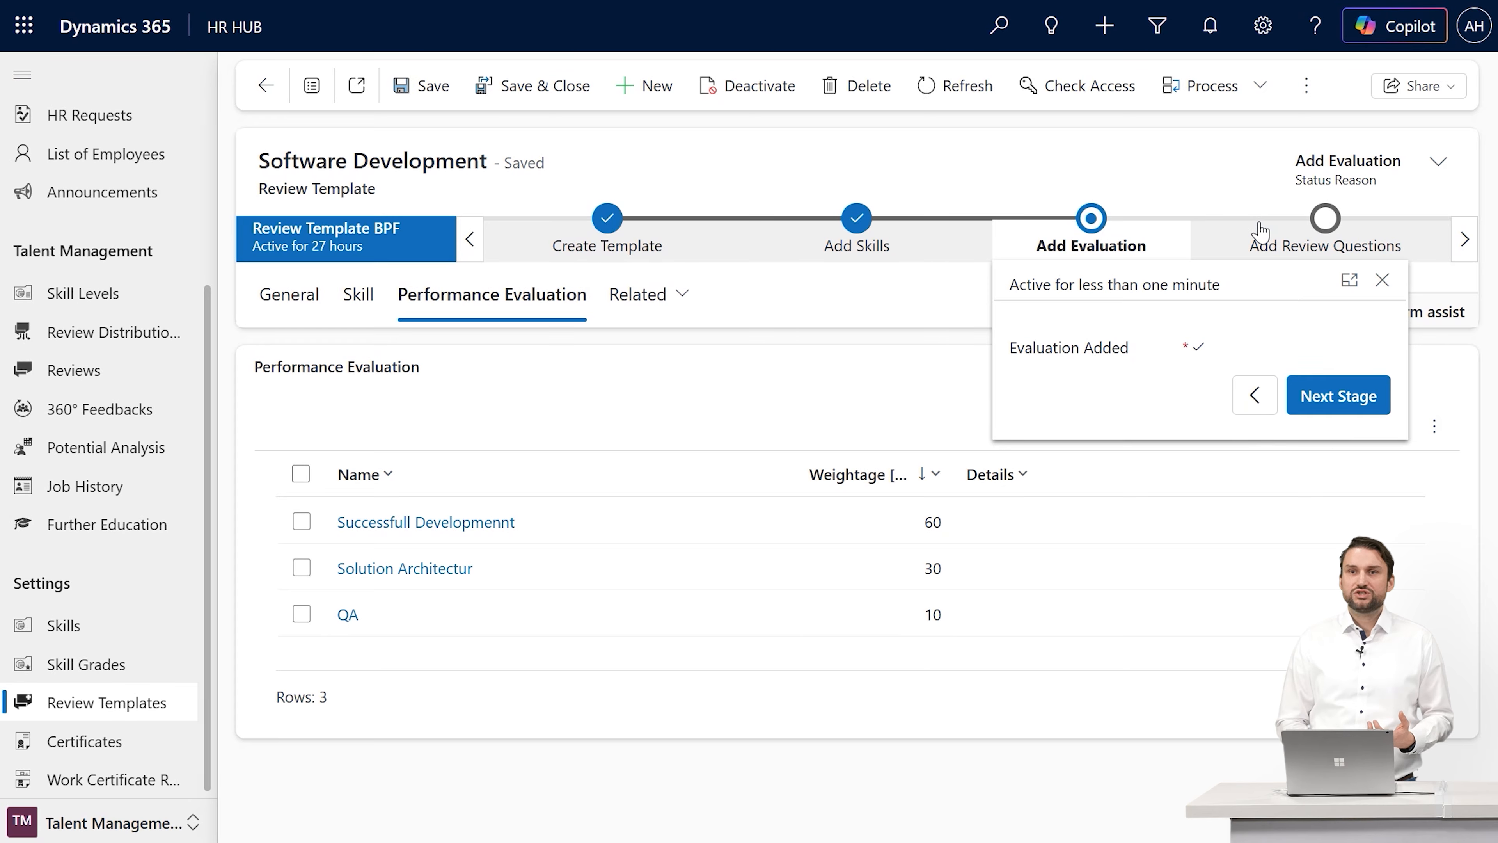
left_click(1249, 358)
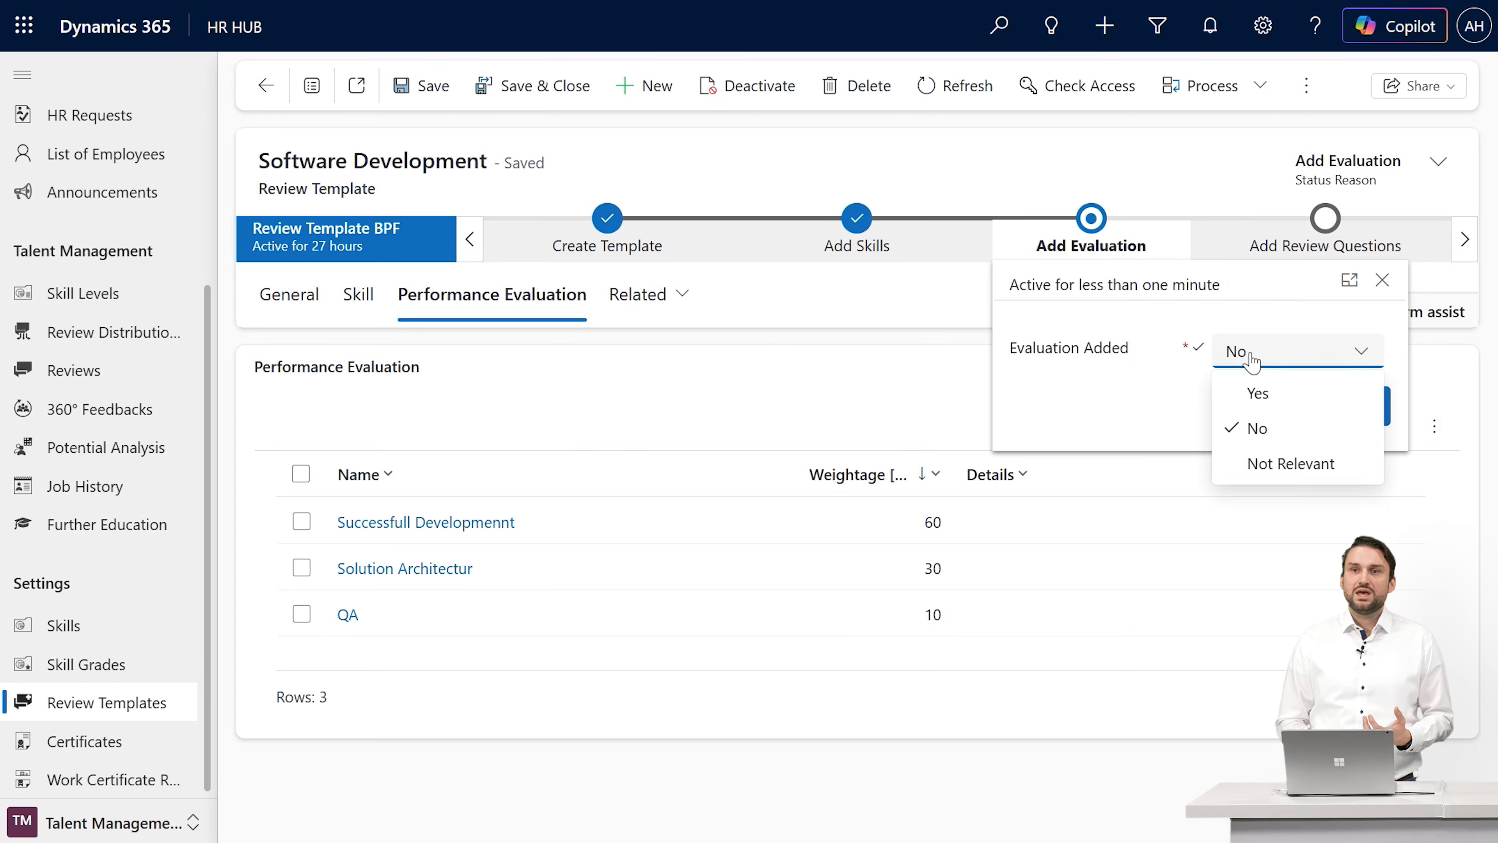
left_click(1249, 396)
left_click(1321, 416)
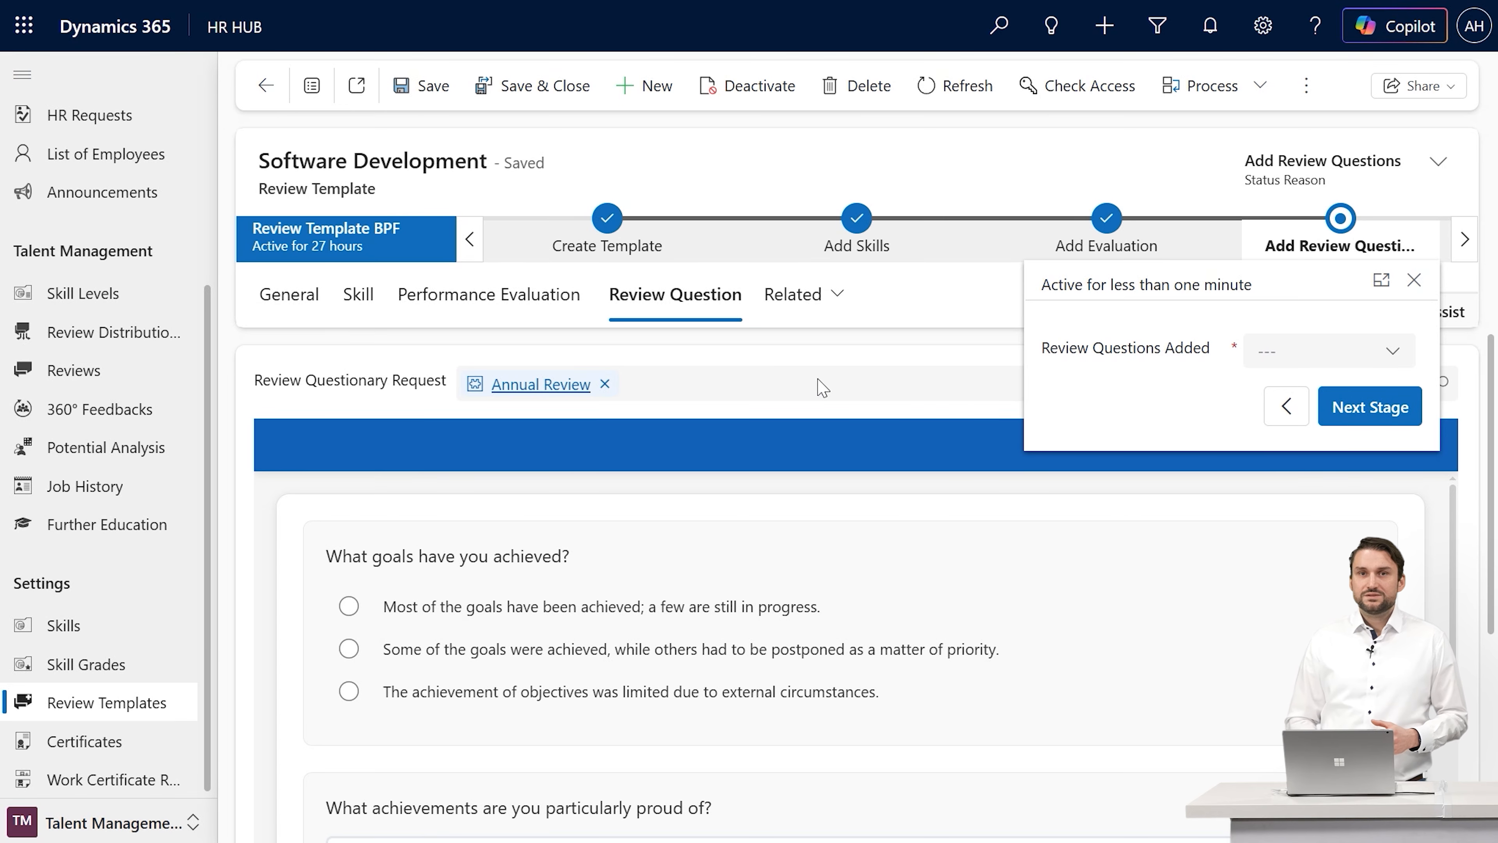
left_click(358, 402)
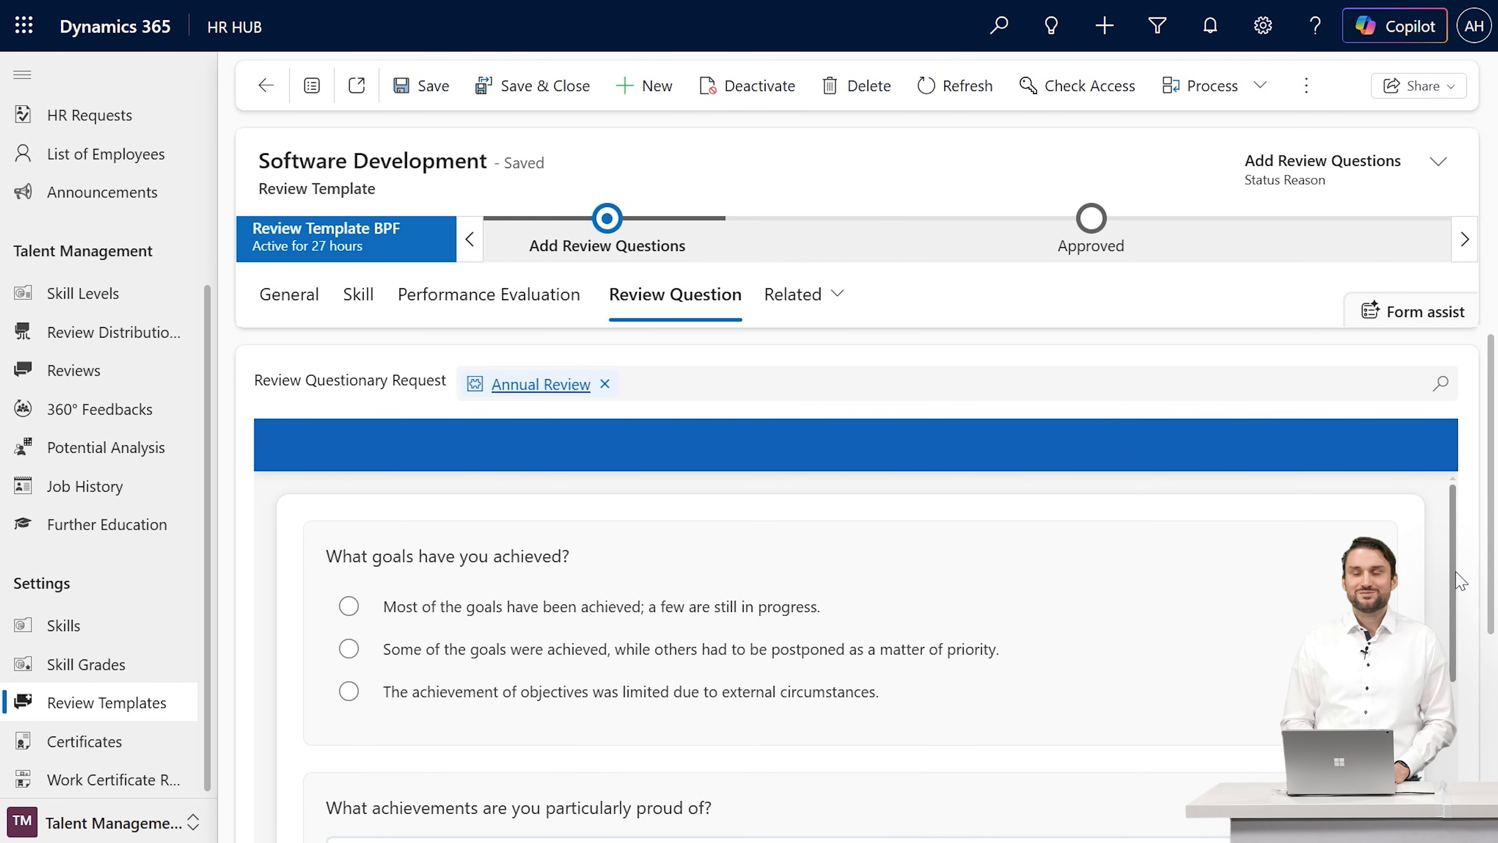
Check the Annual Review questions, set Review Questions Added to Yes, and finish the template's process through the Approved stage.
scroll(1465, 584, "down", 4)
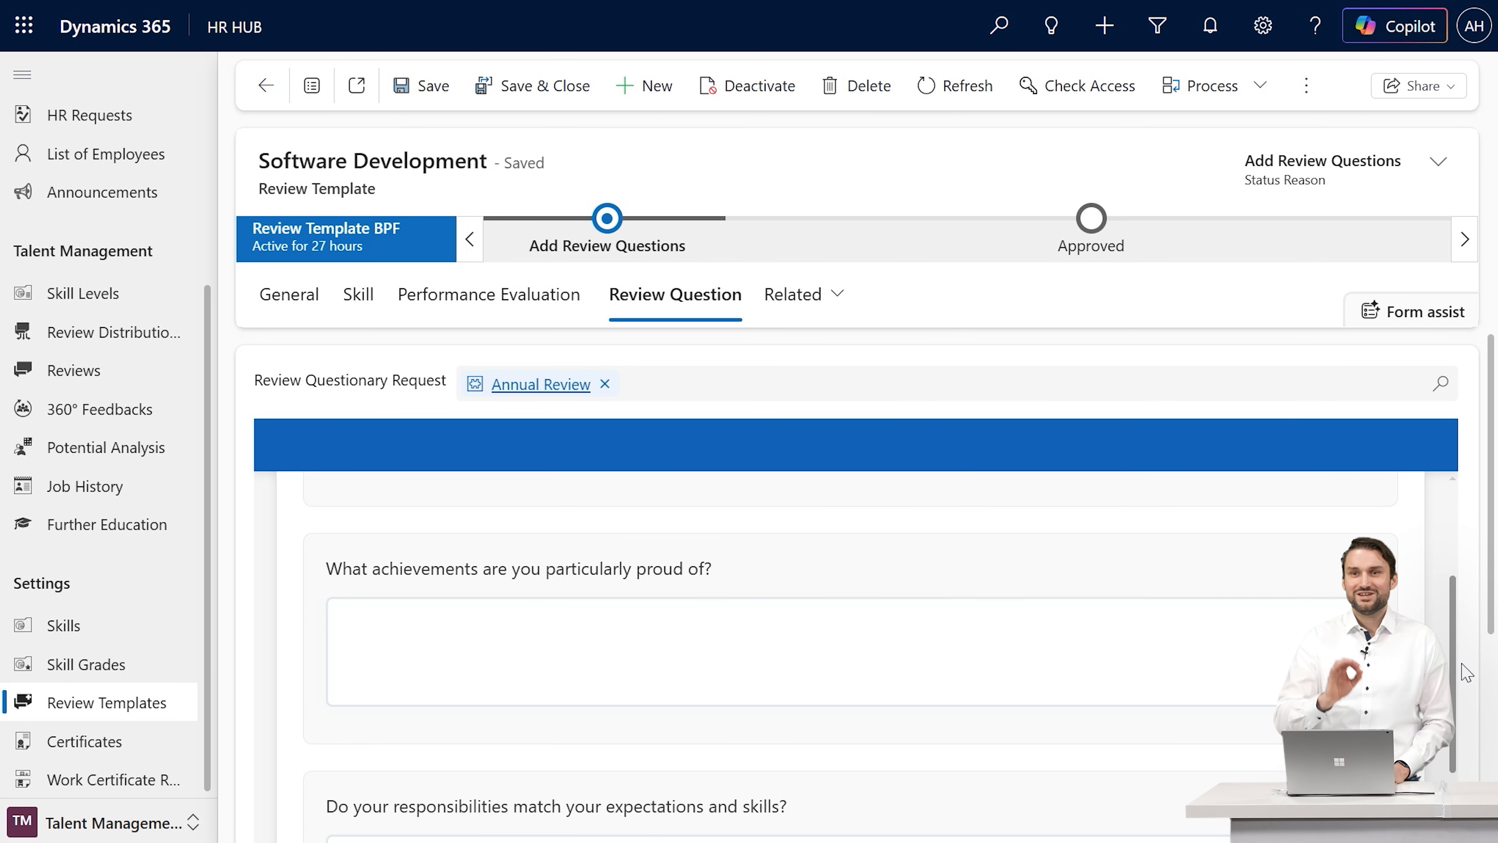
scroll(1465, 673, "up", 3)
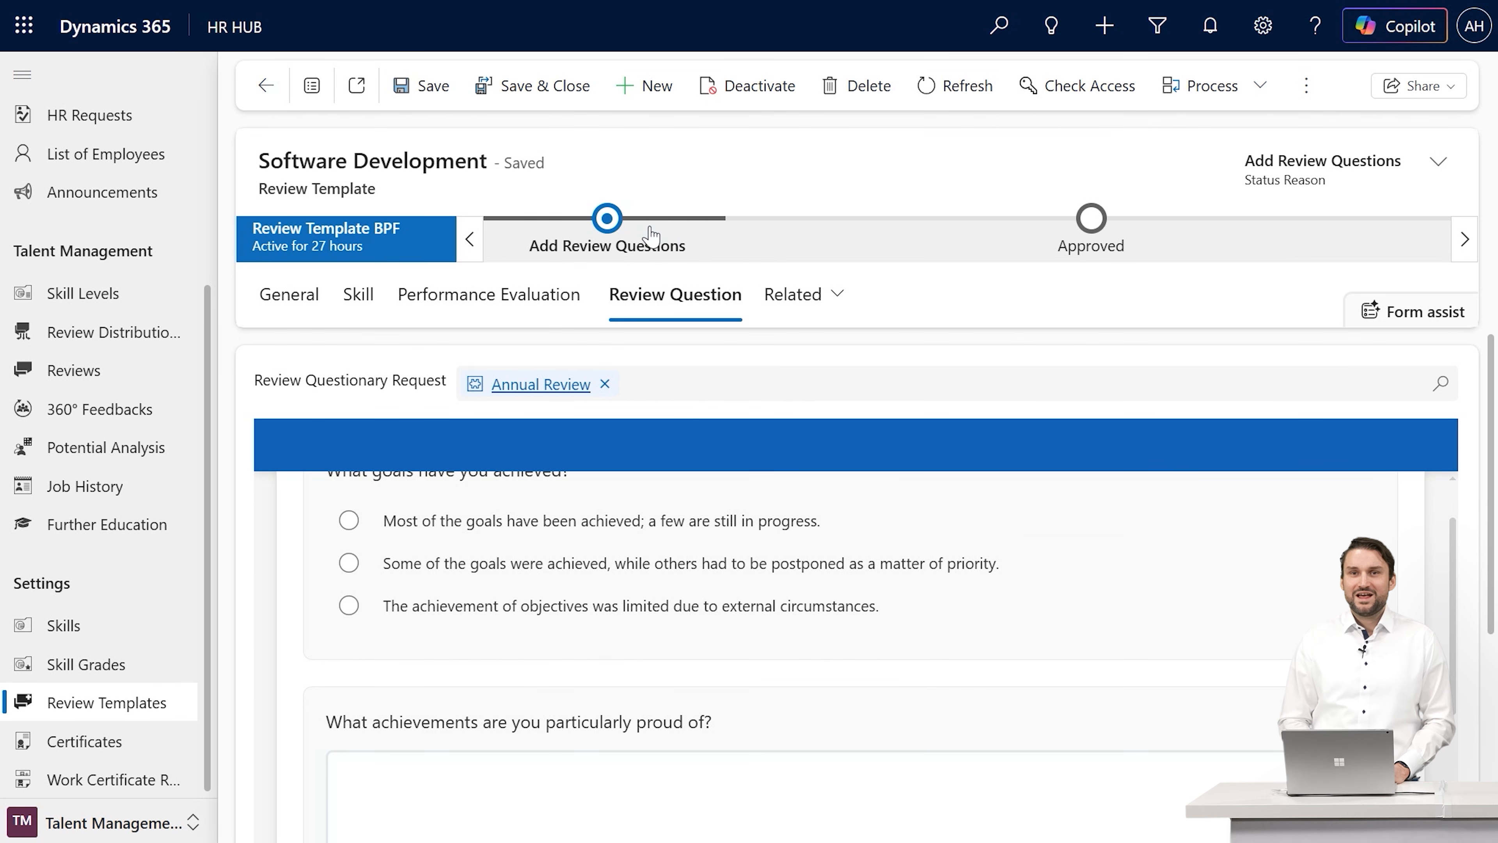
left_click(616, 227)
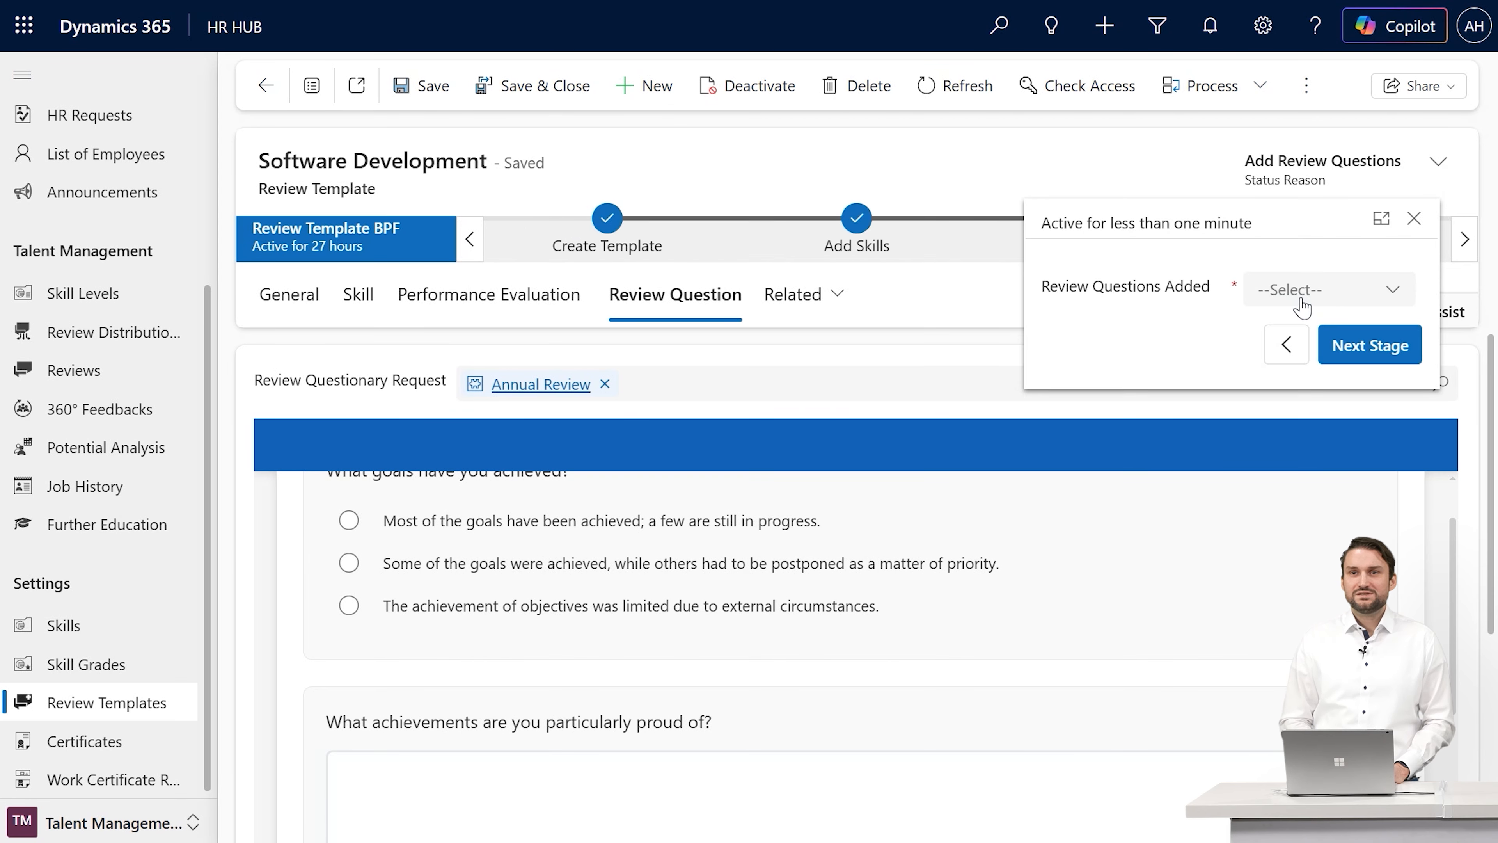
left_click(1290, 291)
left_click(1288, 367)
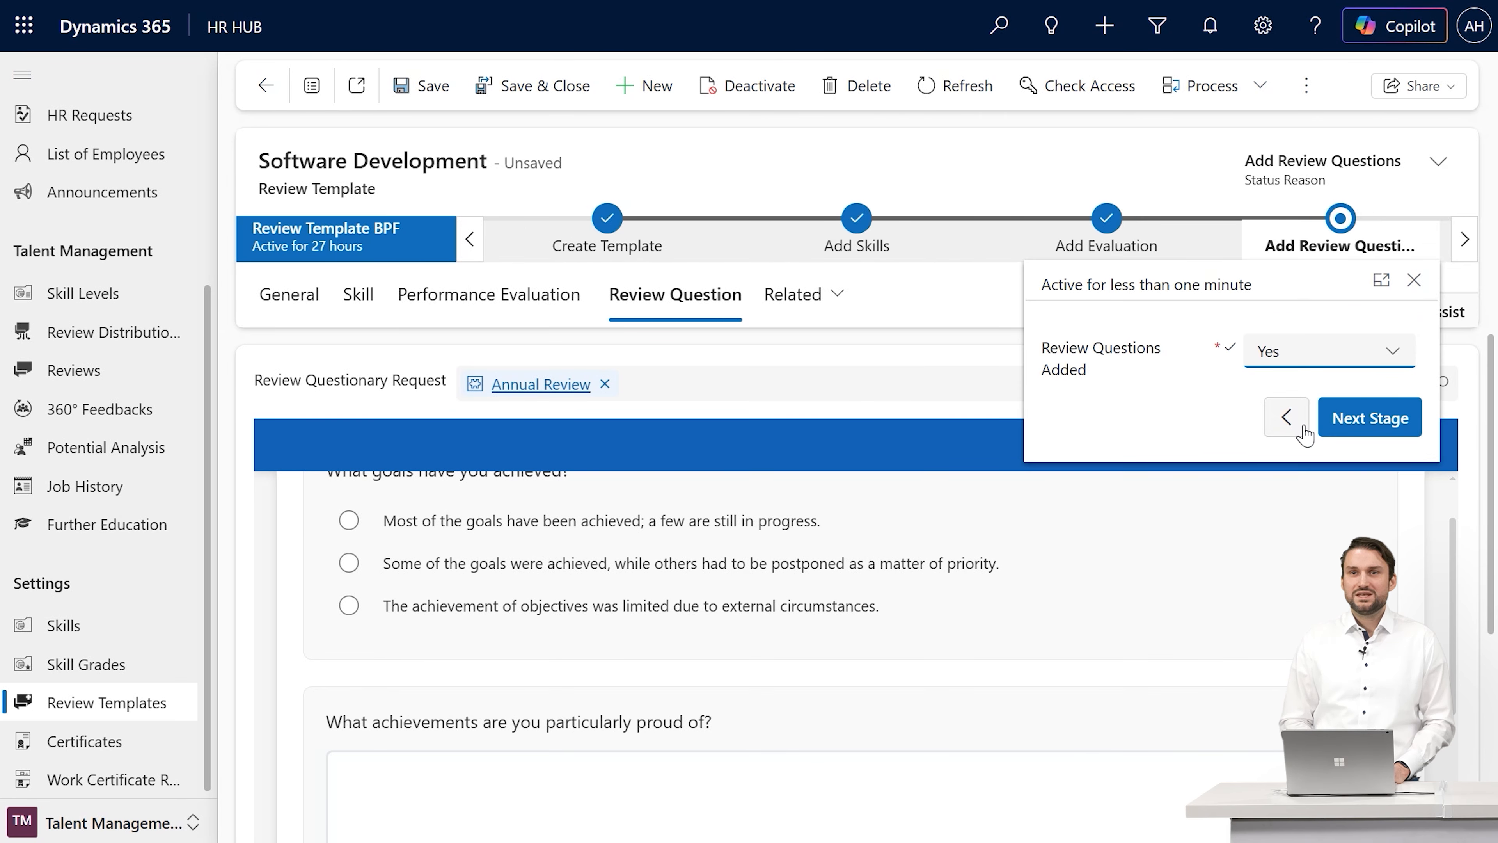
left_click(1372, 436)
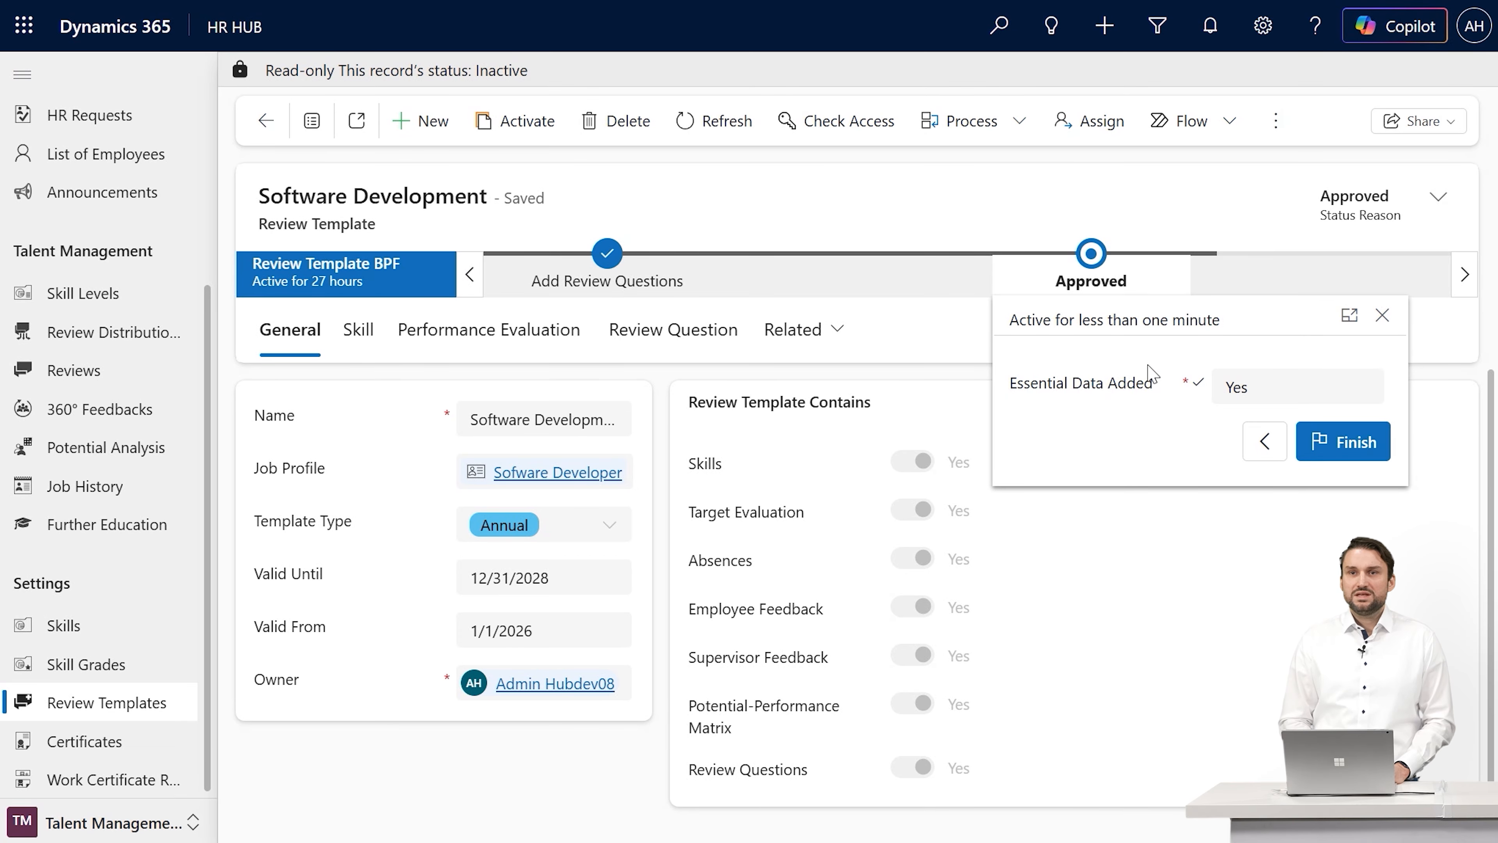
left_click(1341, 448)
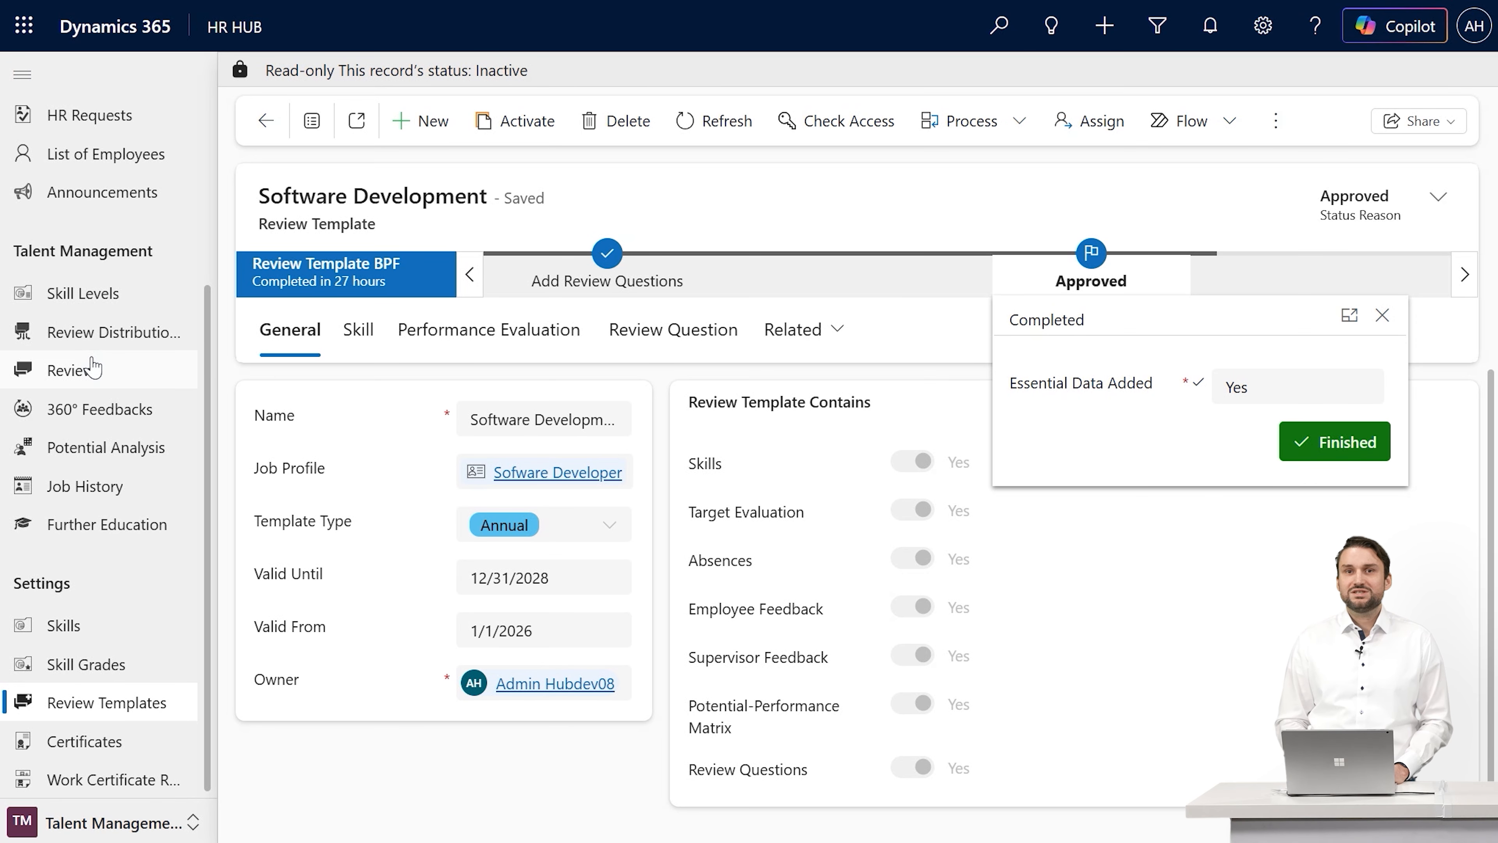
Create a new review distribution with Prefill All Employees set to Yes and the distribution type Manager/Employee.
left_click(105, 338)
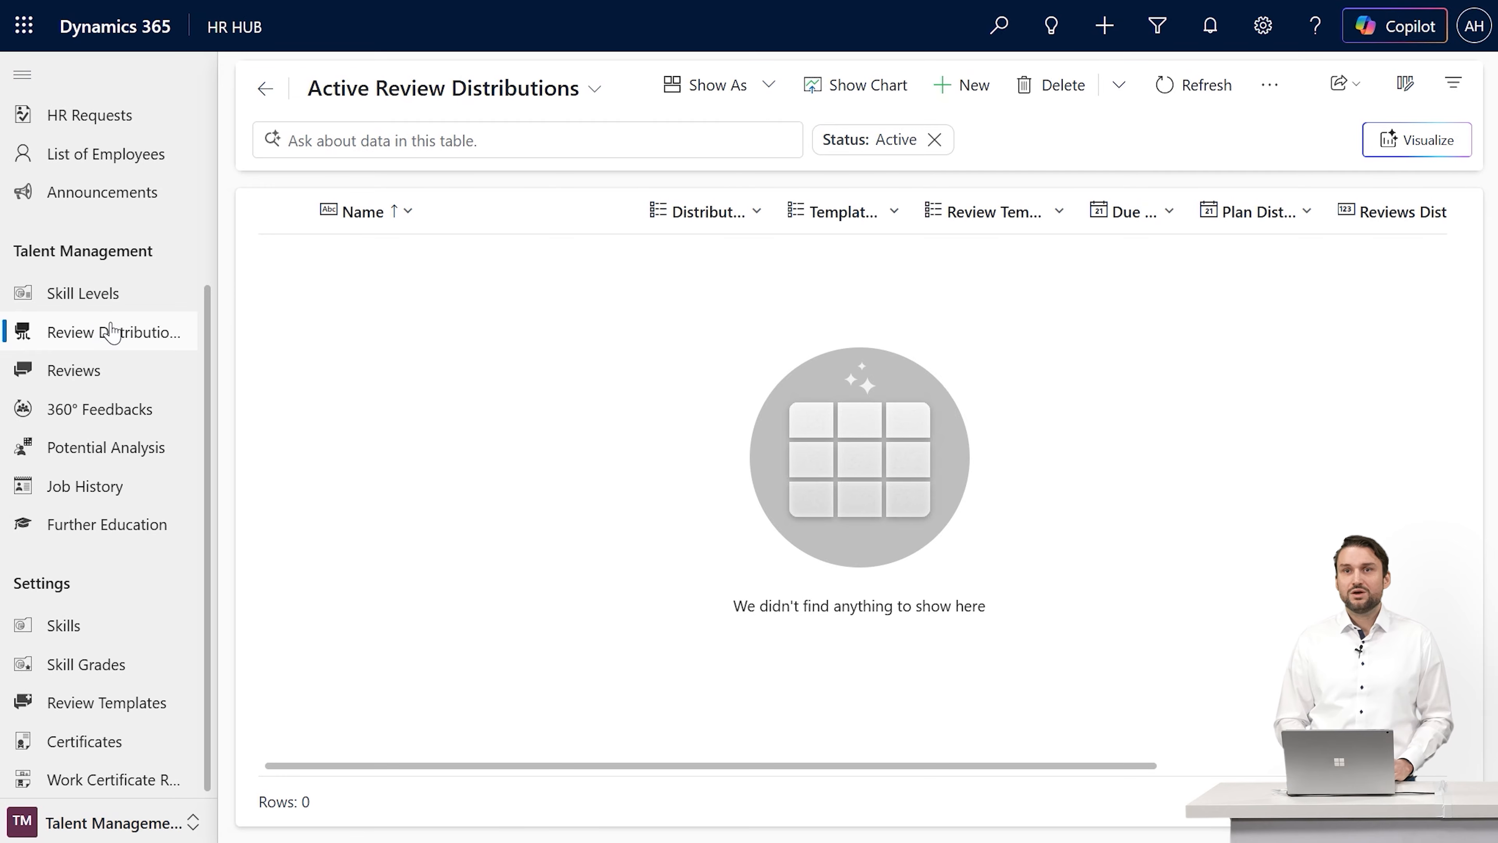
left_click(951, 89)
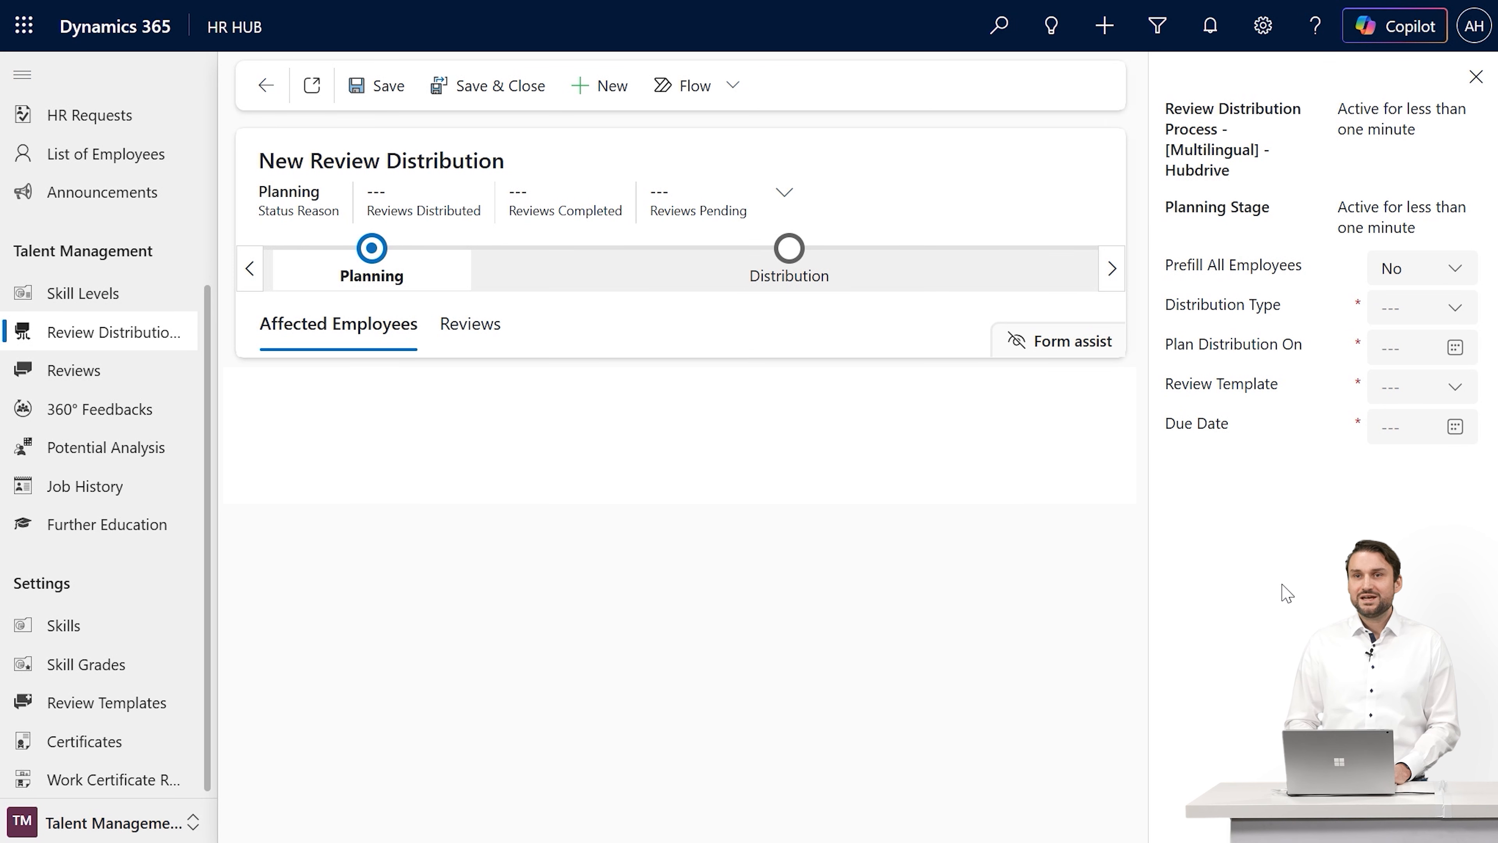
left_click(1476, 77)
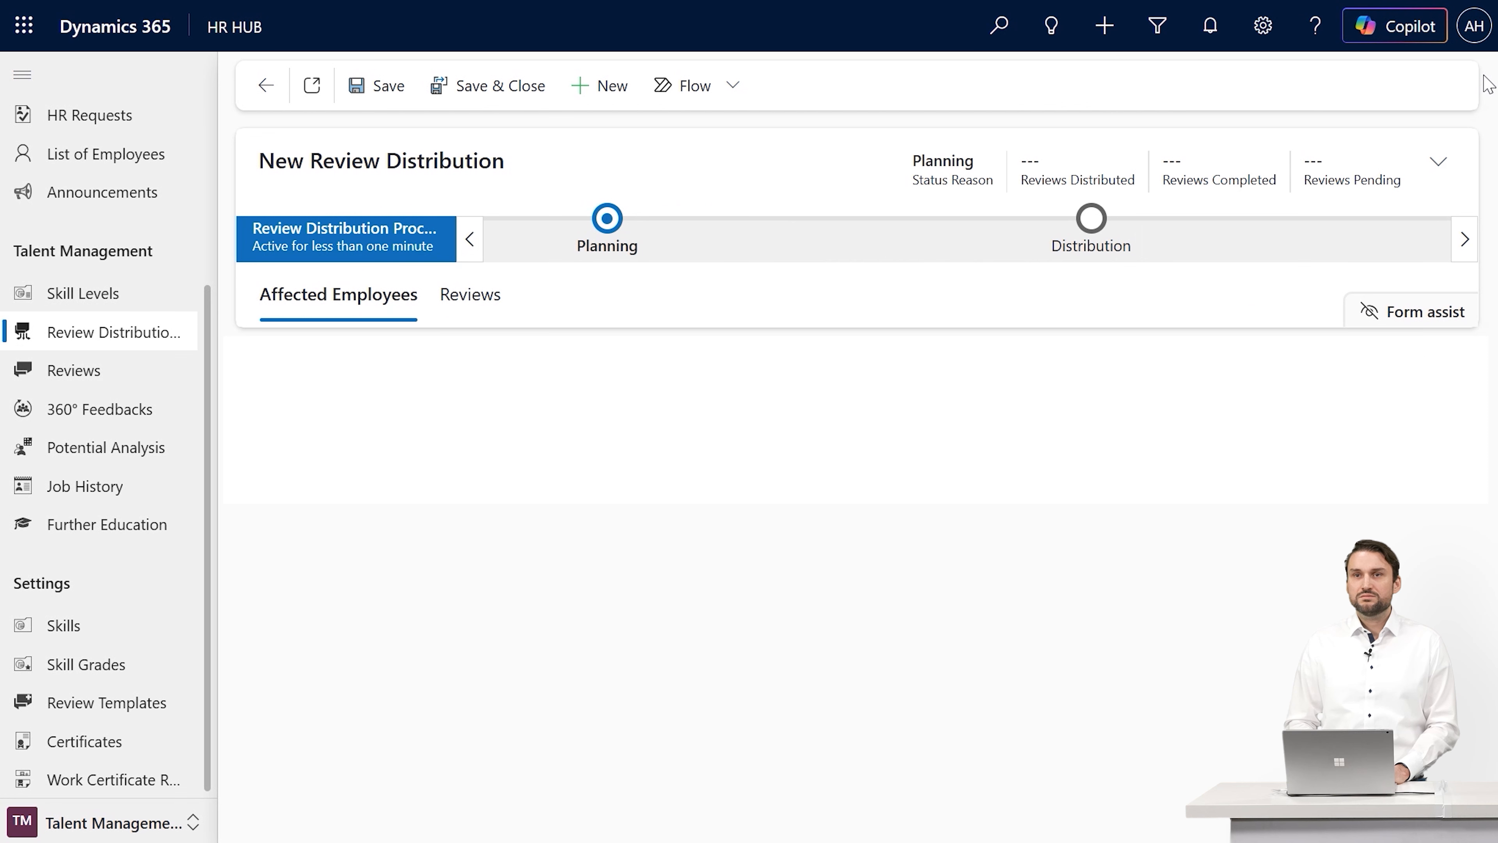
left_click(607, 221)
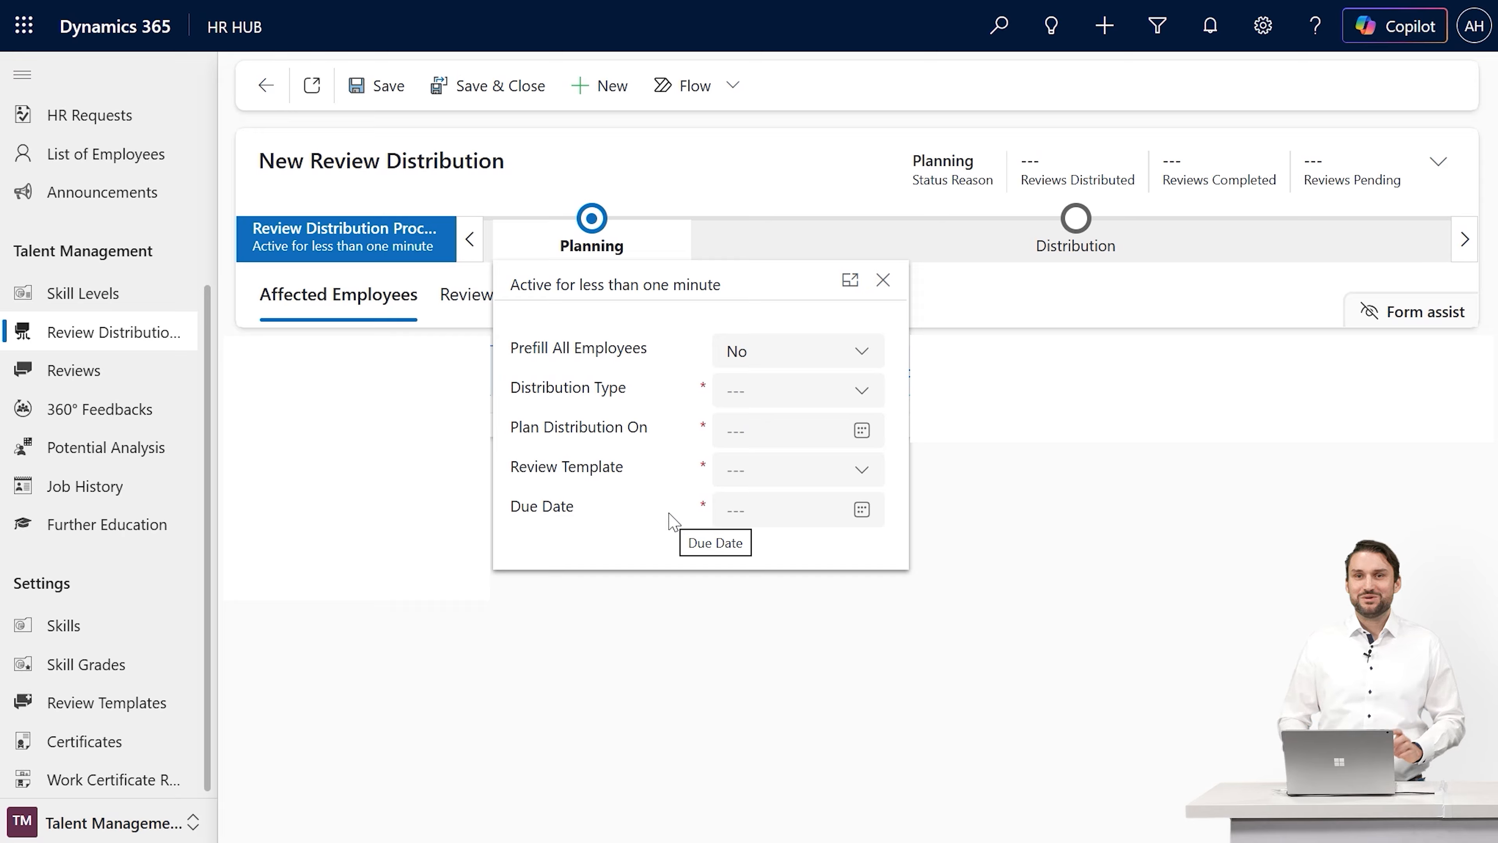
left_click(767, 367)
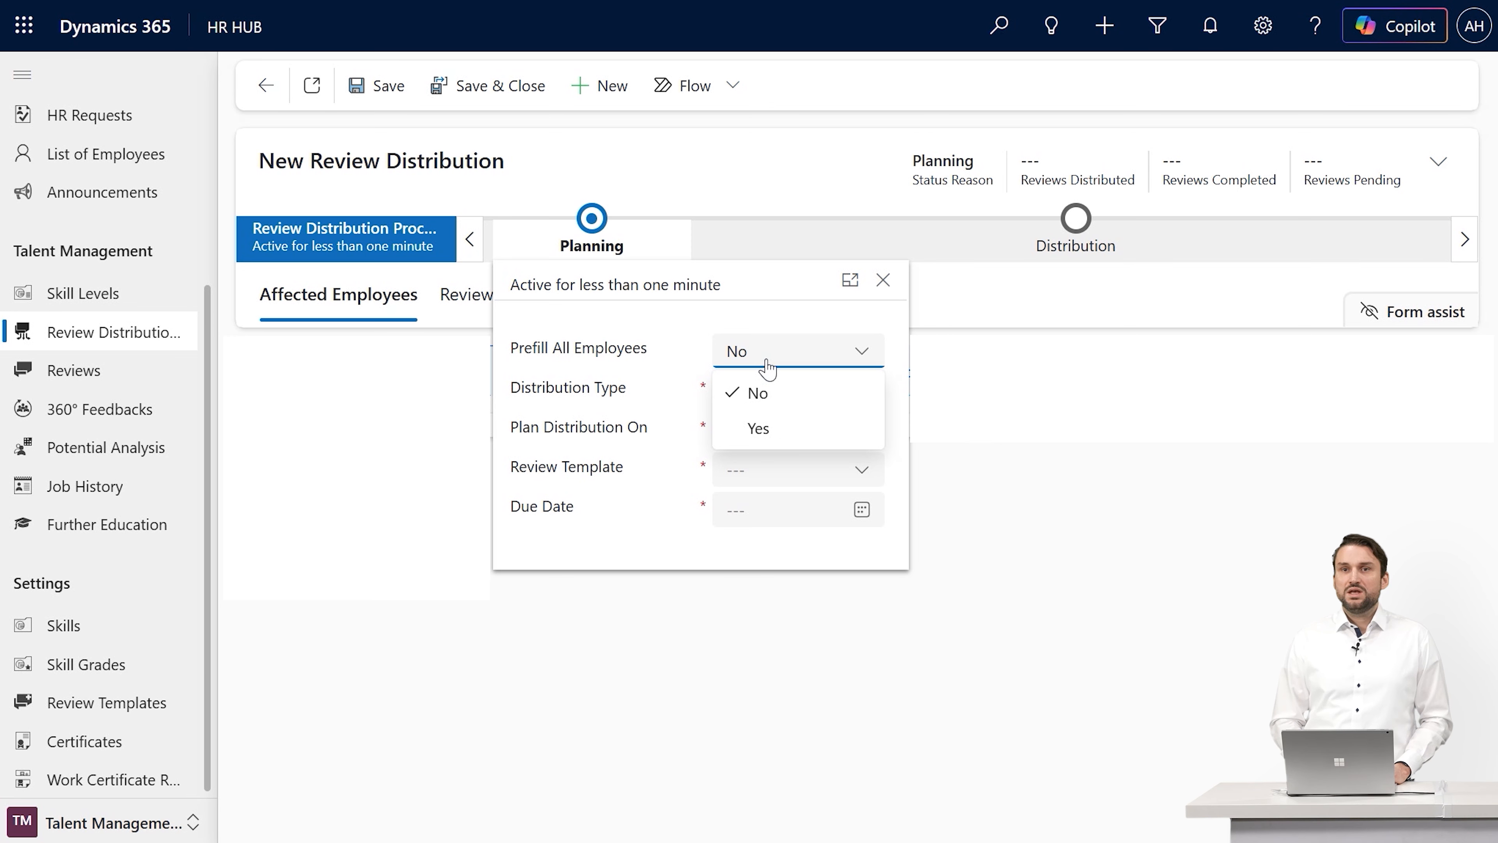
left_click(757, 429)
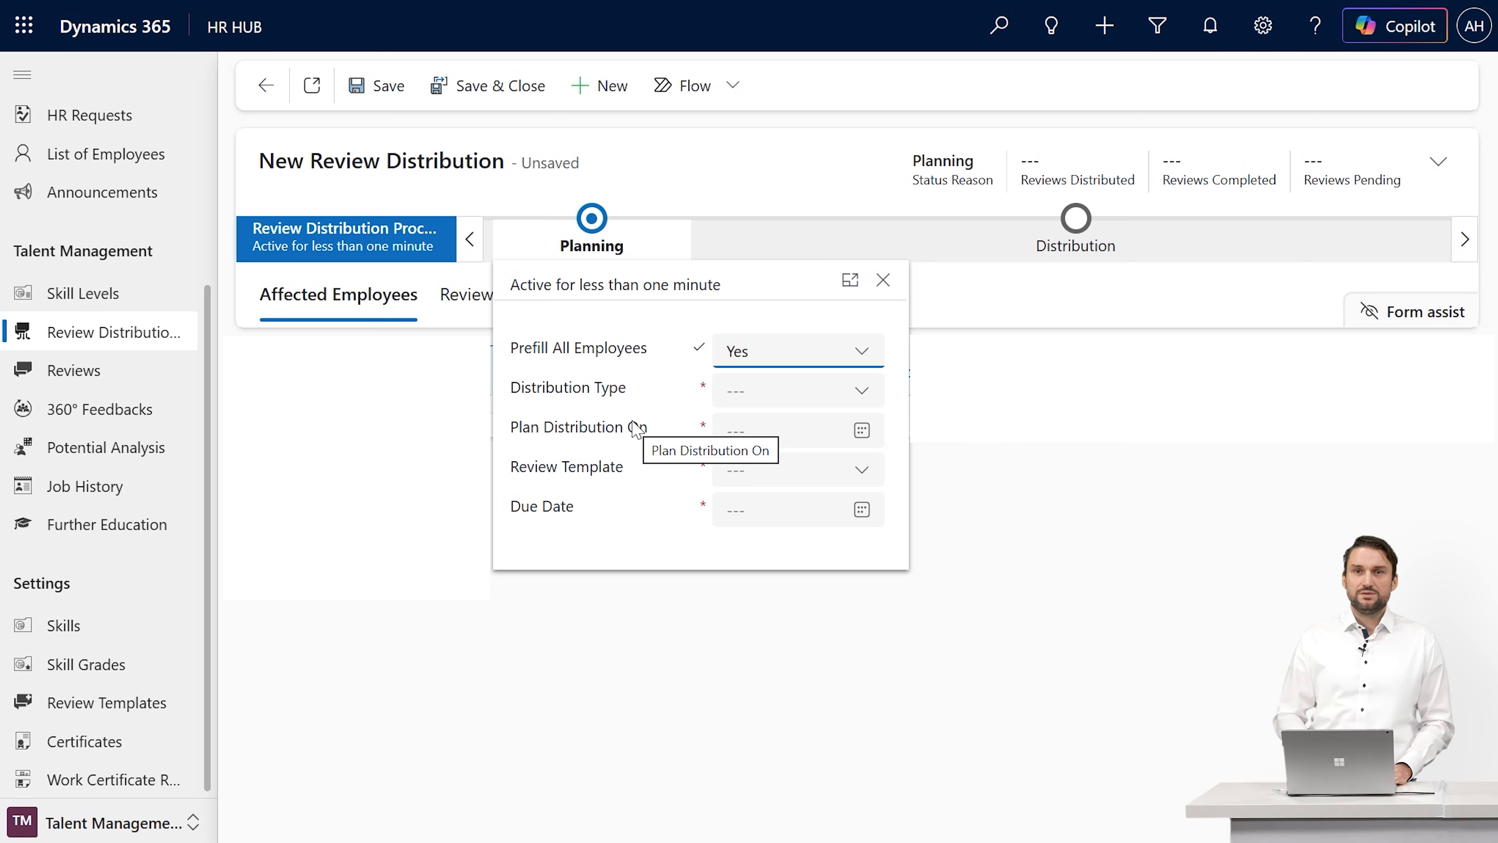
left_click(762, 403)
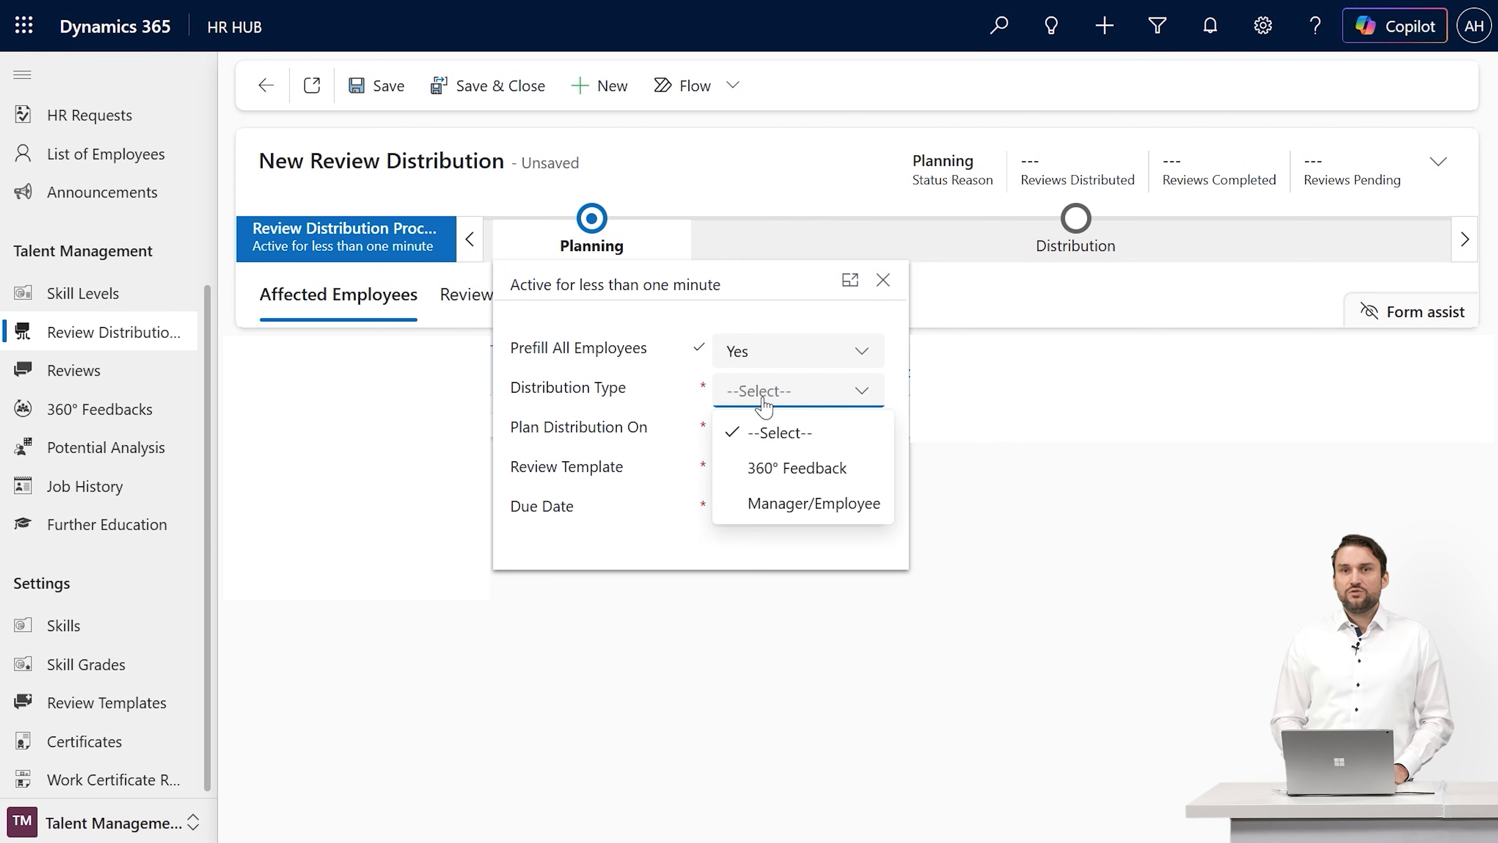
left_click(767, 504)
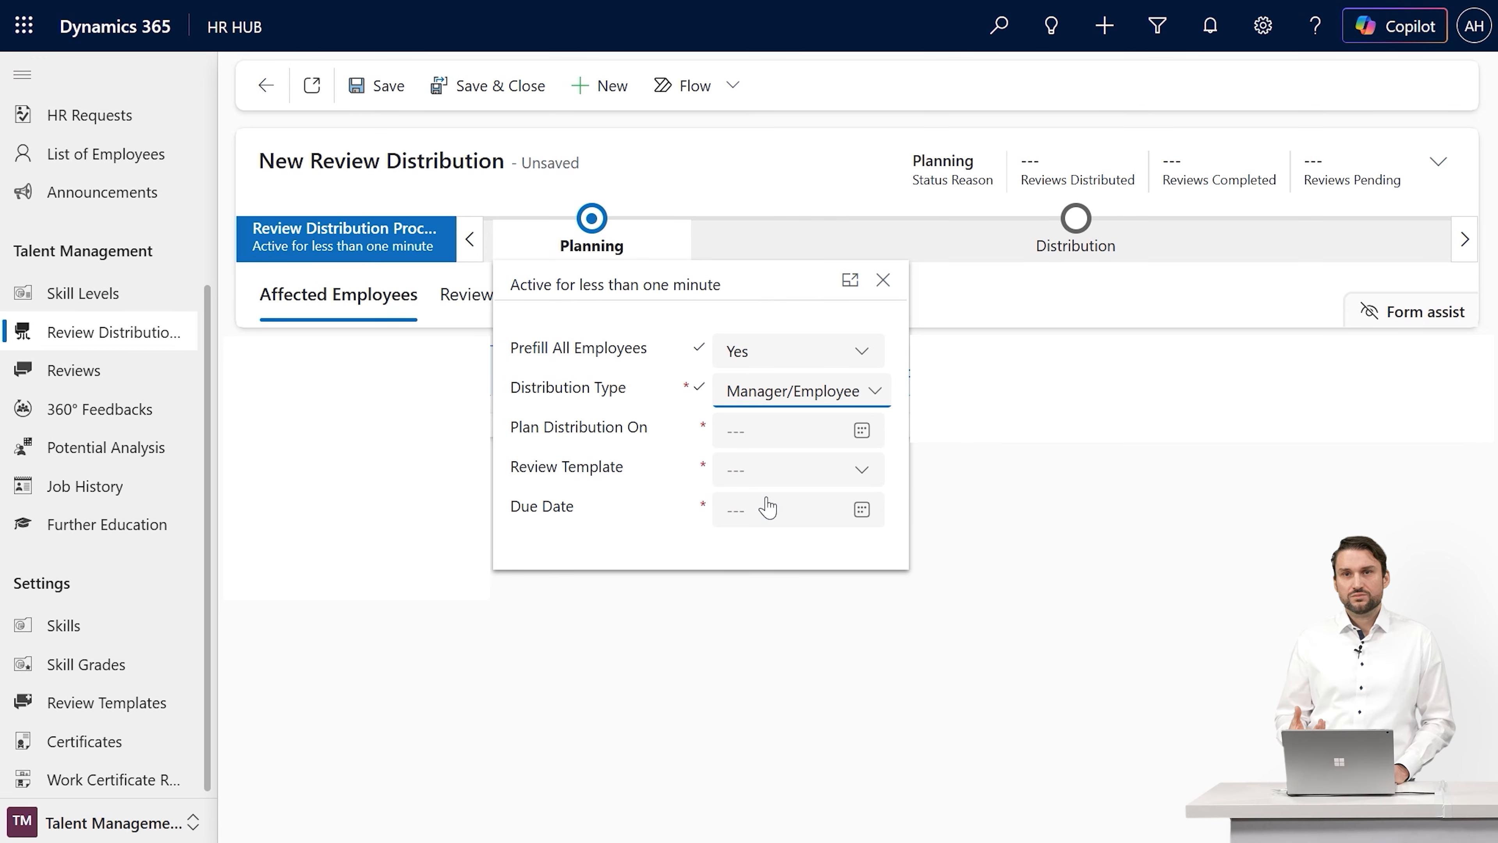
Plan the distribution on 3/25/2026 and choose "Template by Job profile" with the template type Annual.
left_click(862, 431)
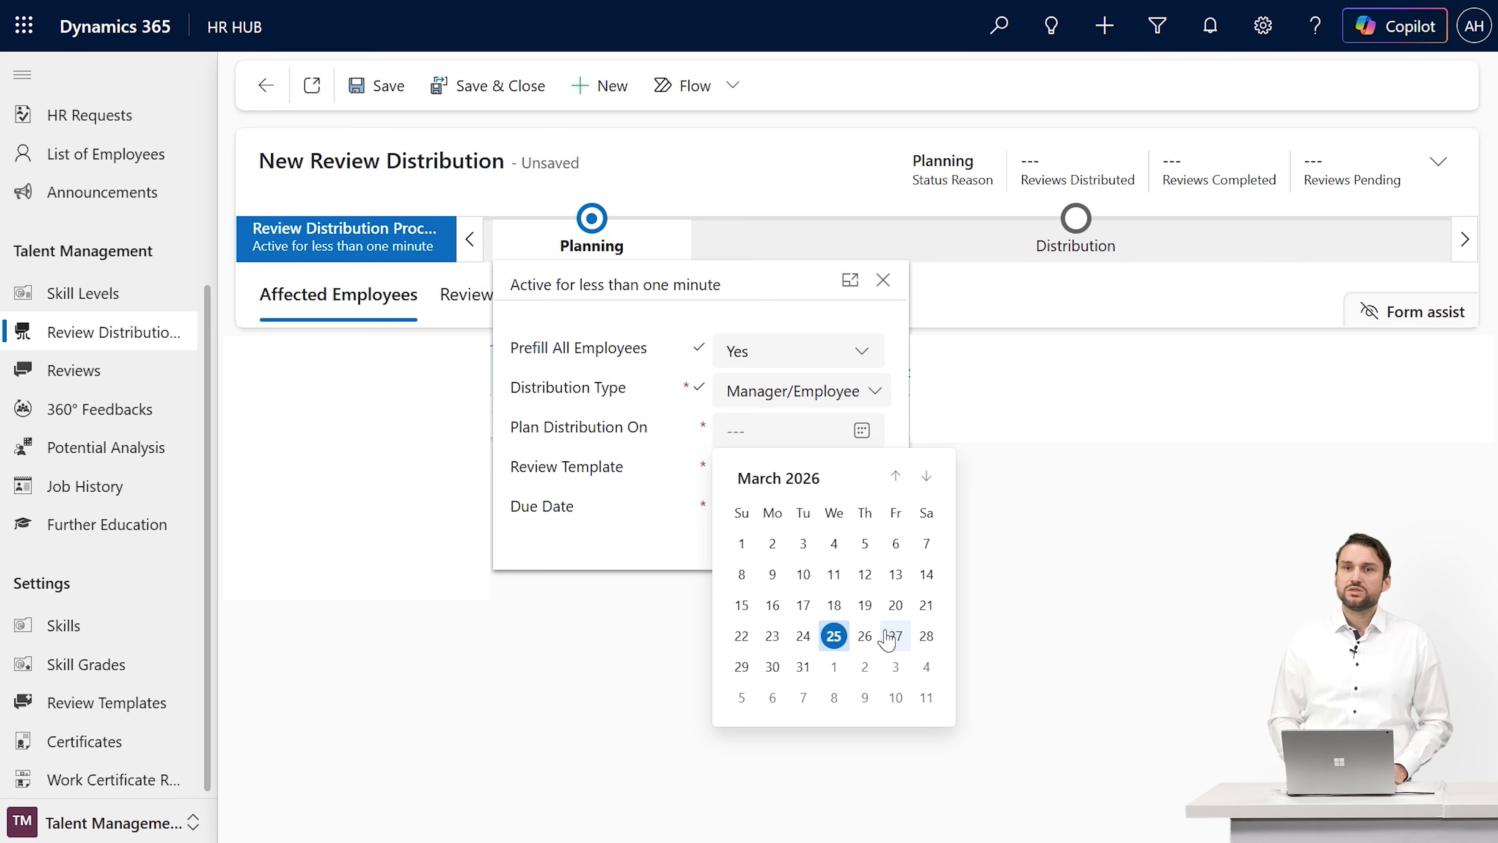
left_click(833, 636)
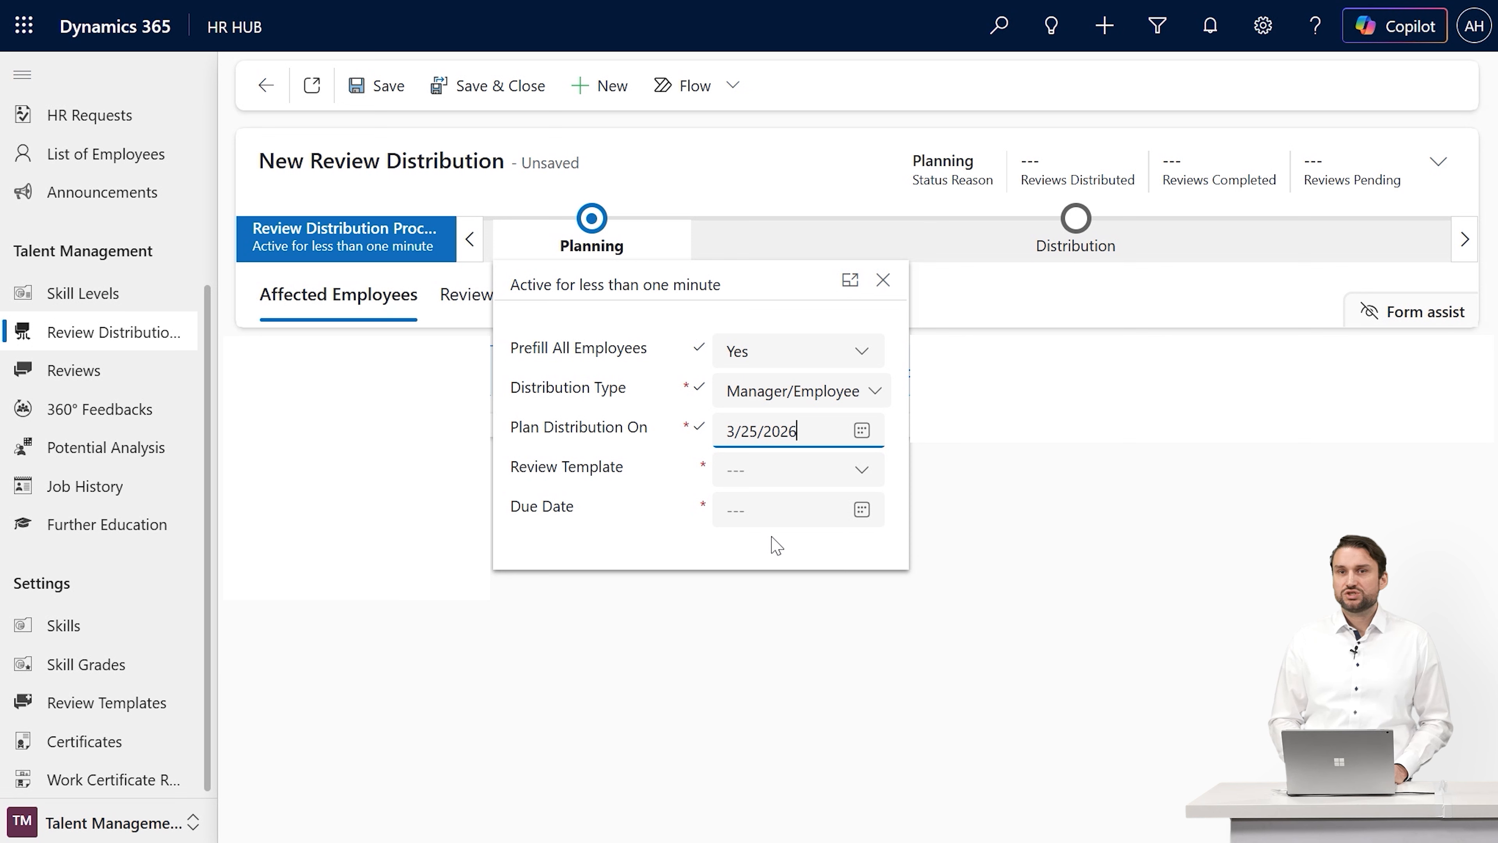
left_click(844, 490)
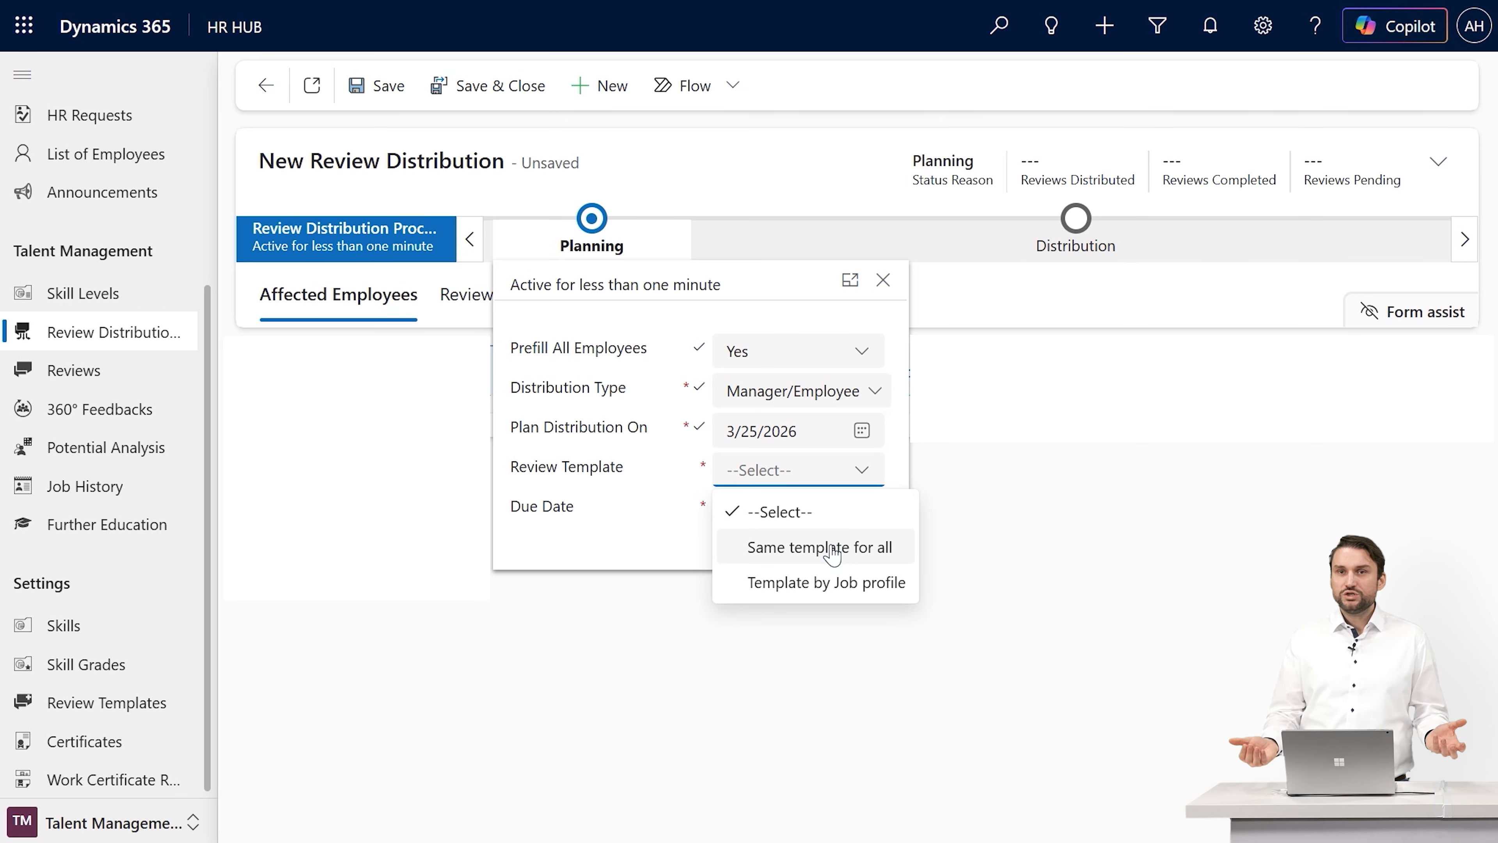
left_click(820, 584)
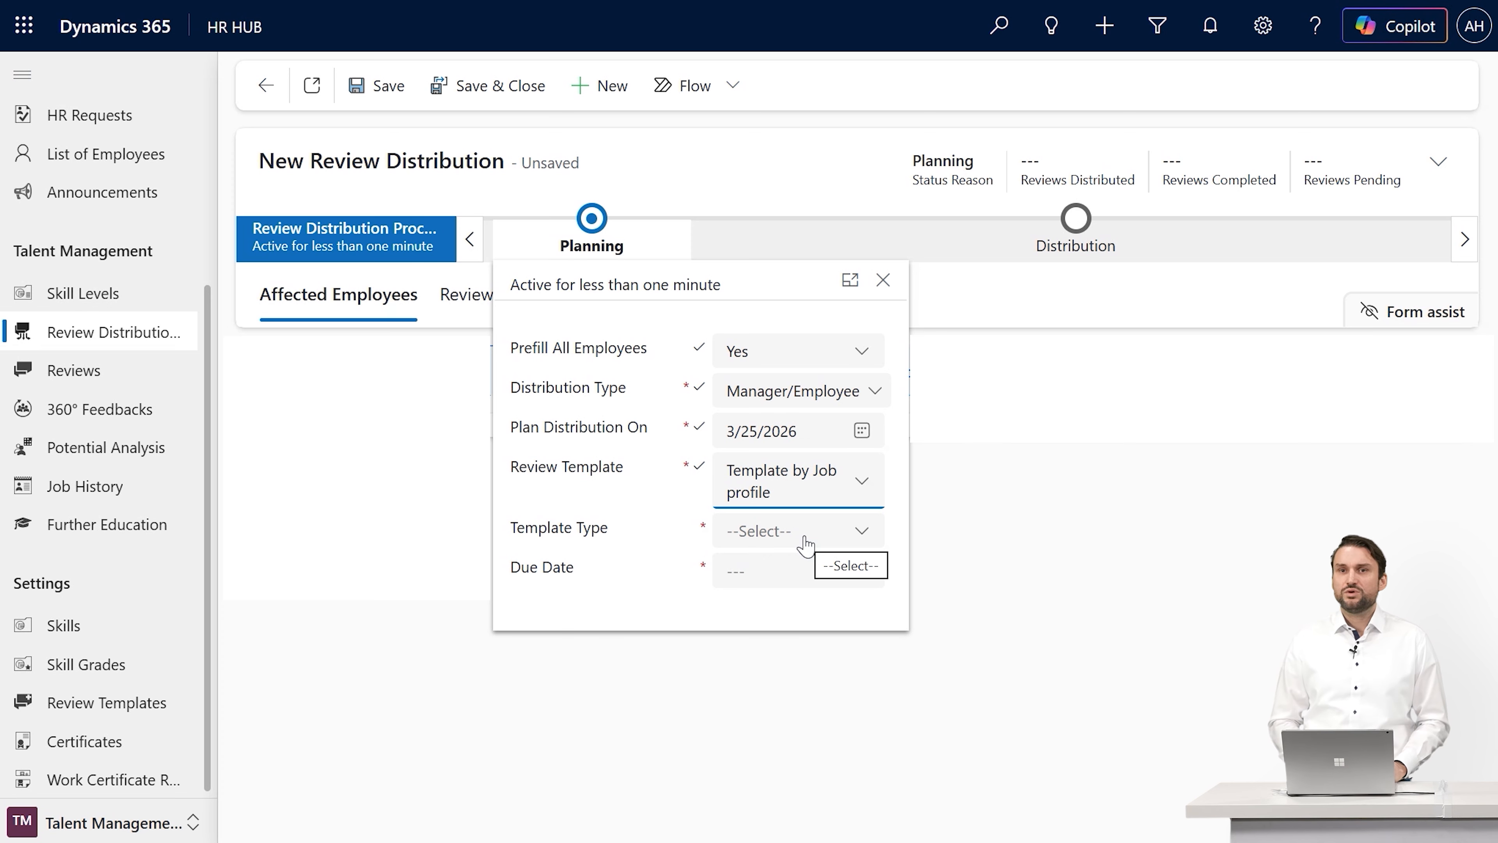
left_click(806, 531)
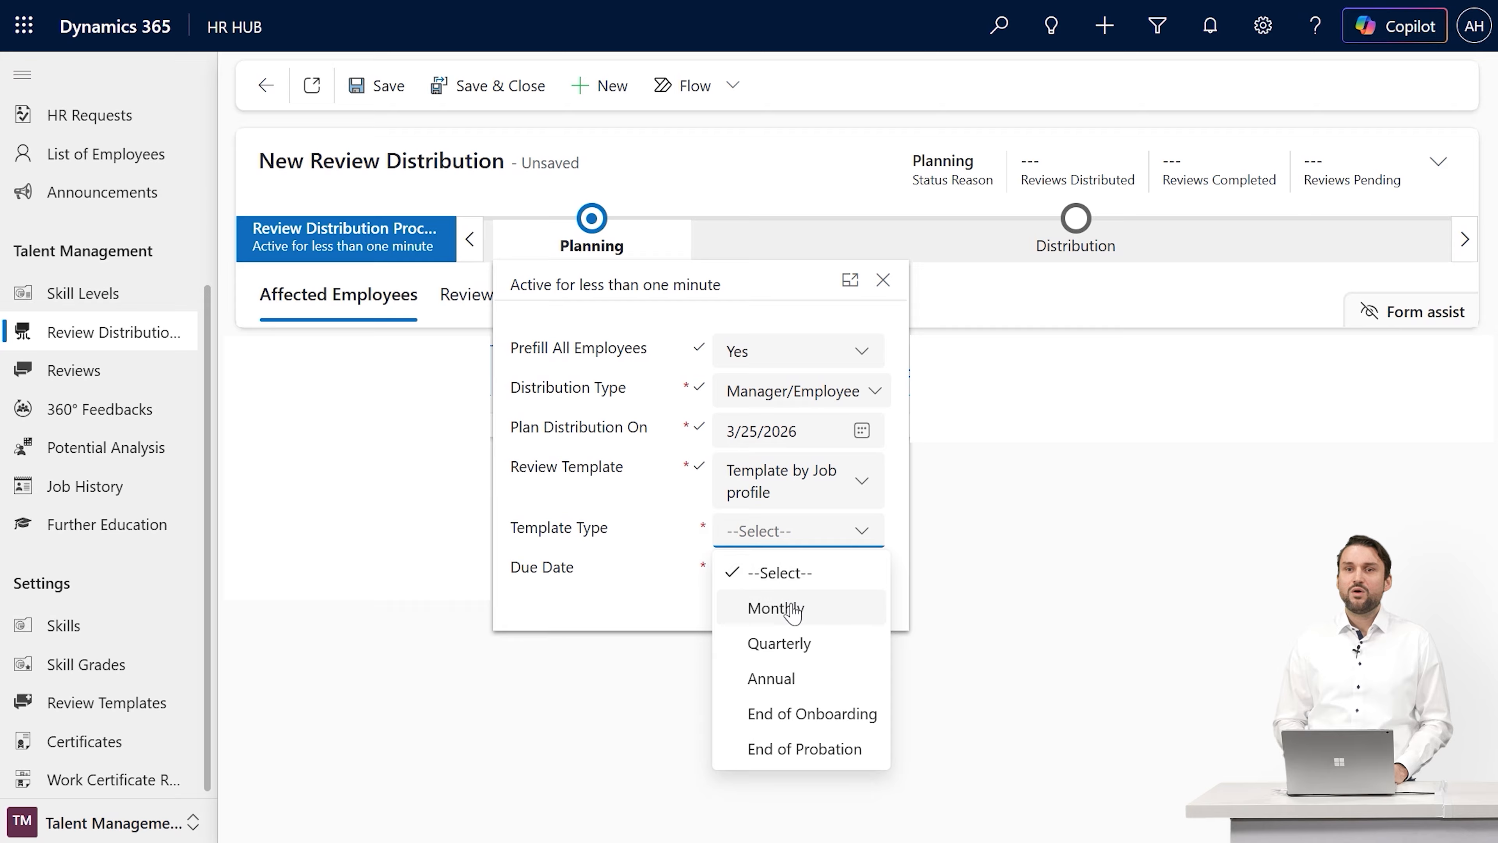
left_click(779, 679)
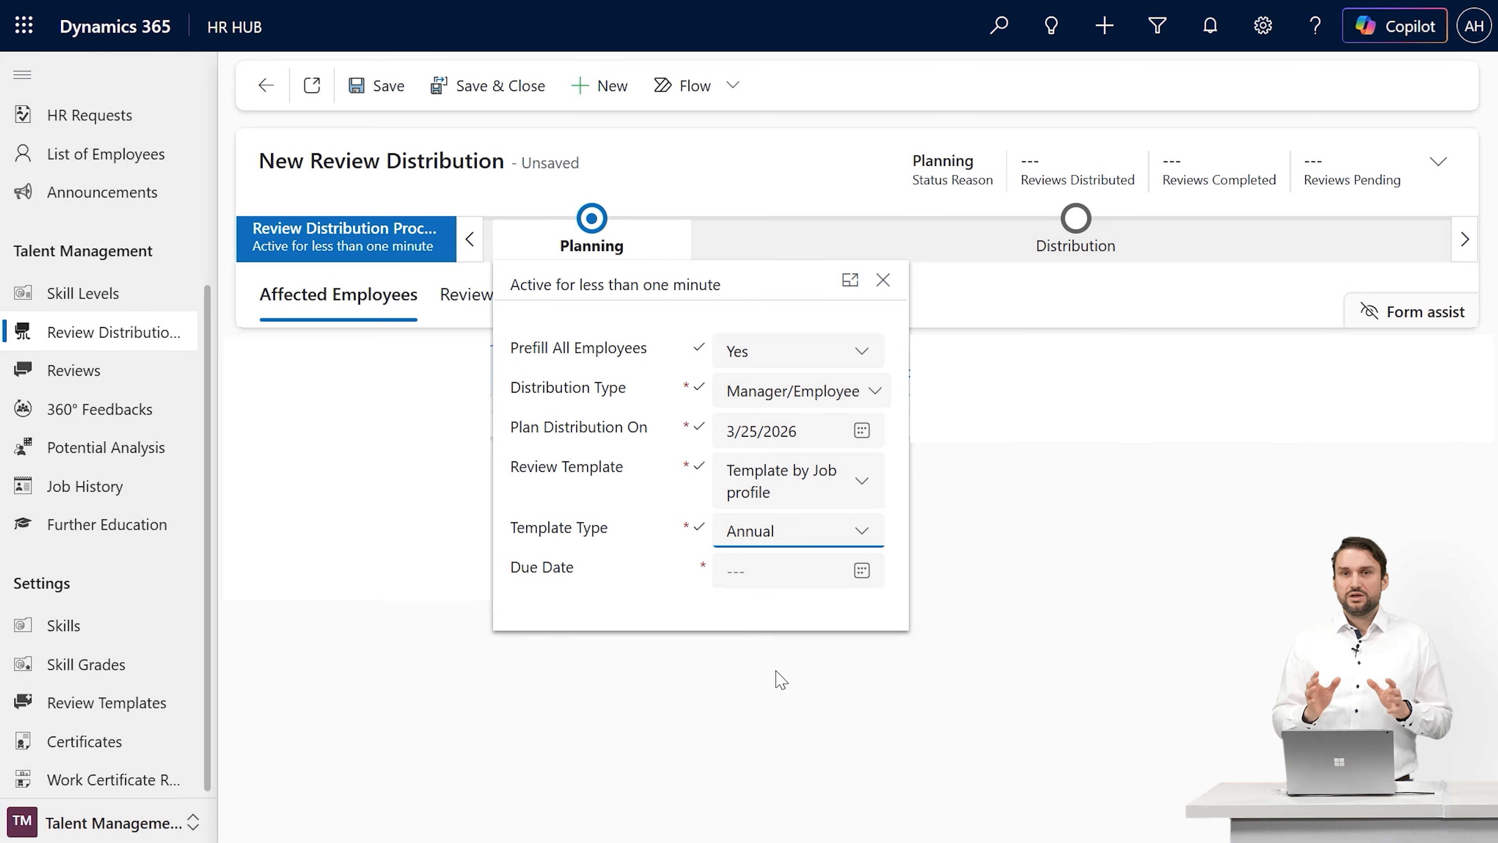
Set the distribution's due date to 4/30/2026 and save the record.
left_click(854, 586)
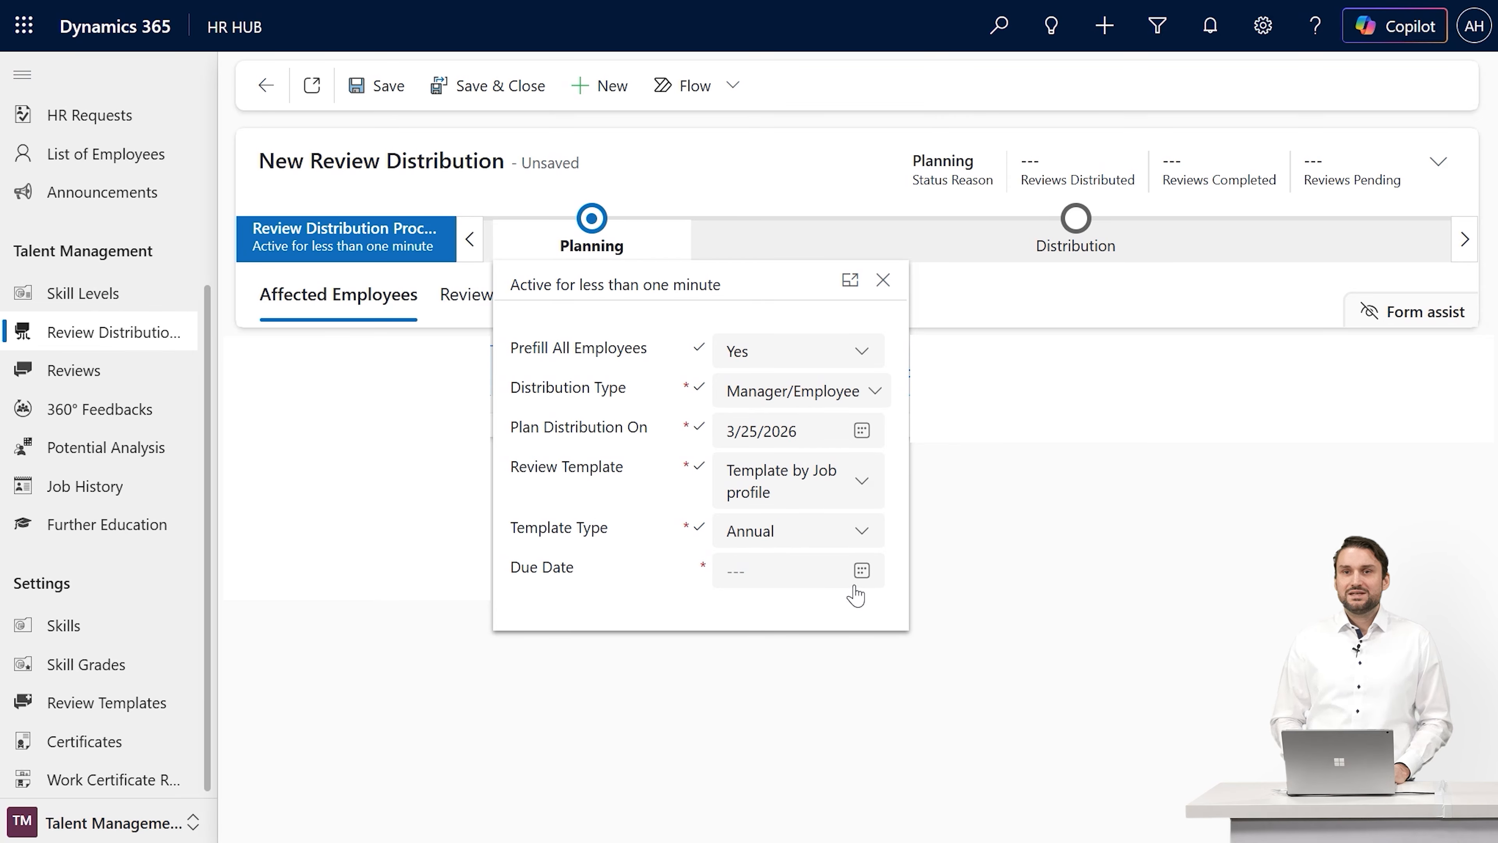
left_click(861, 583)
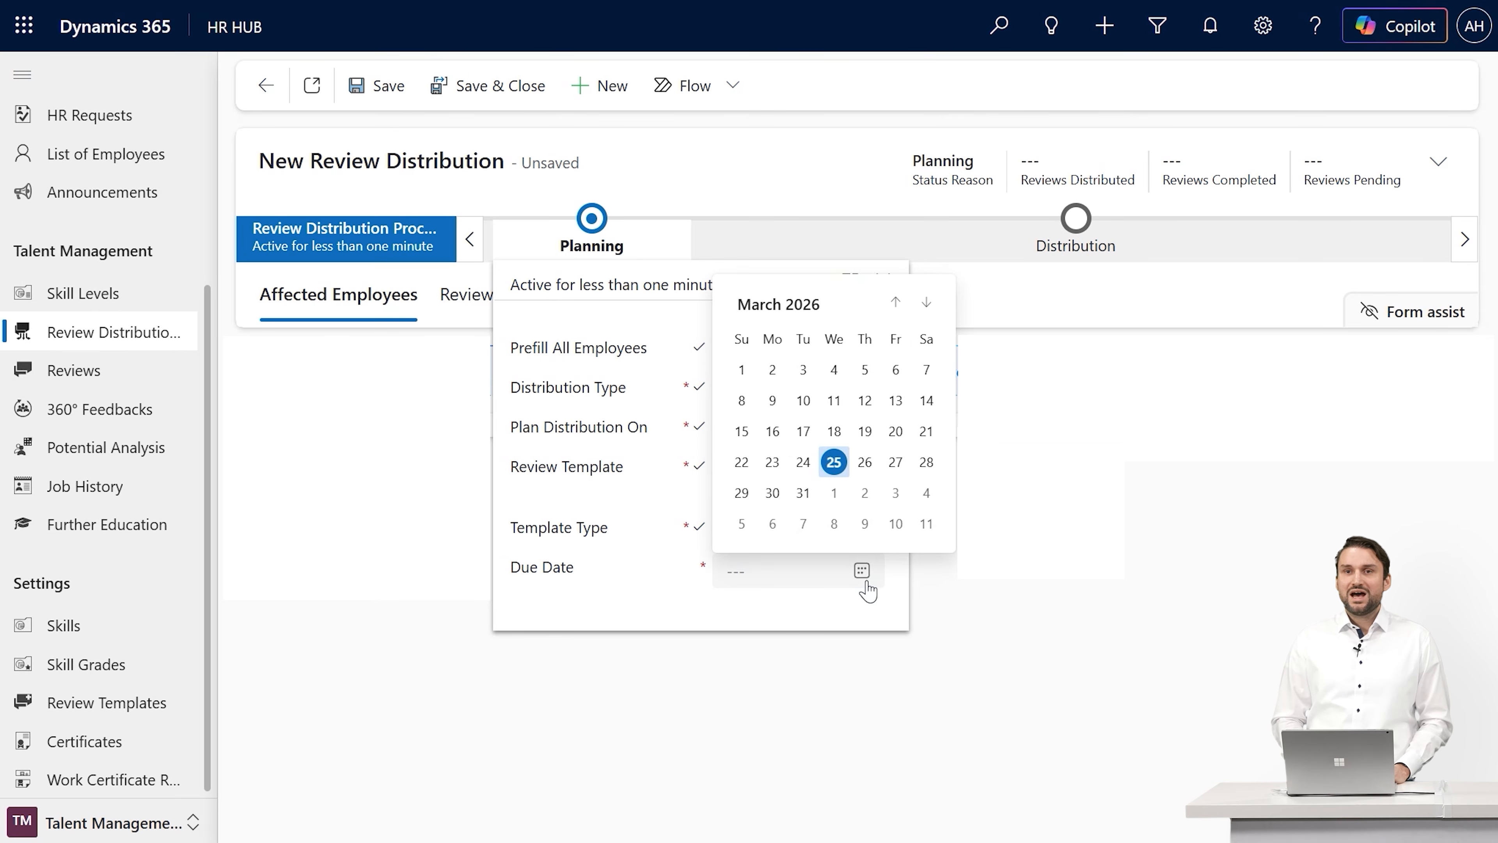
left_click(931, 309)
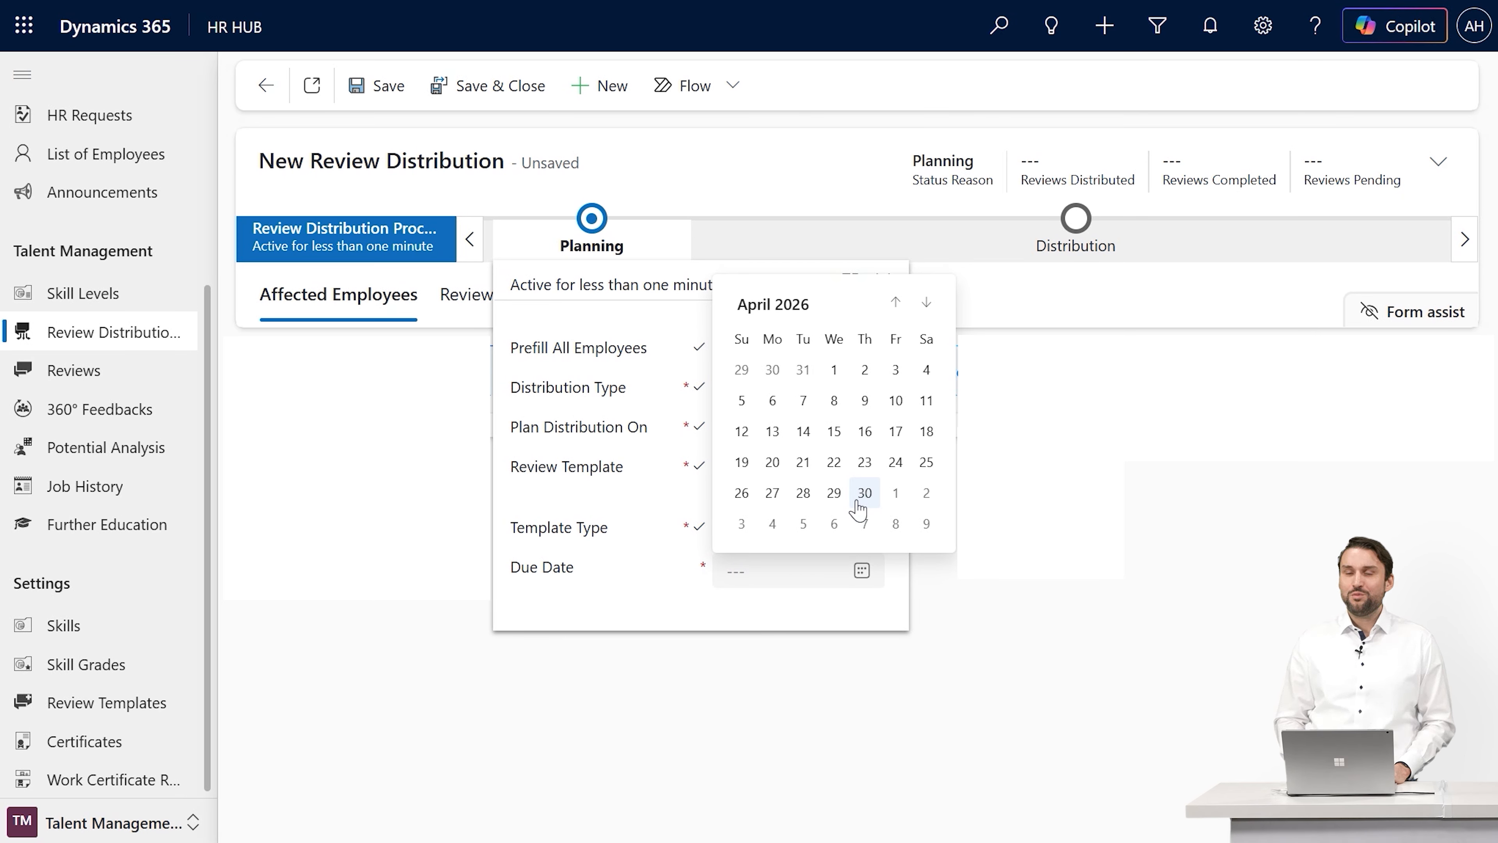
left_click(864, 494)
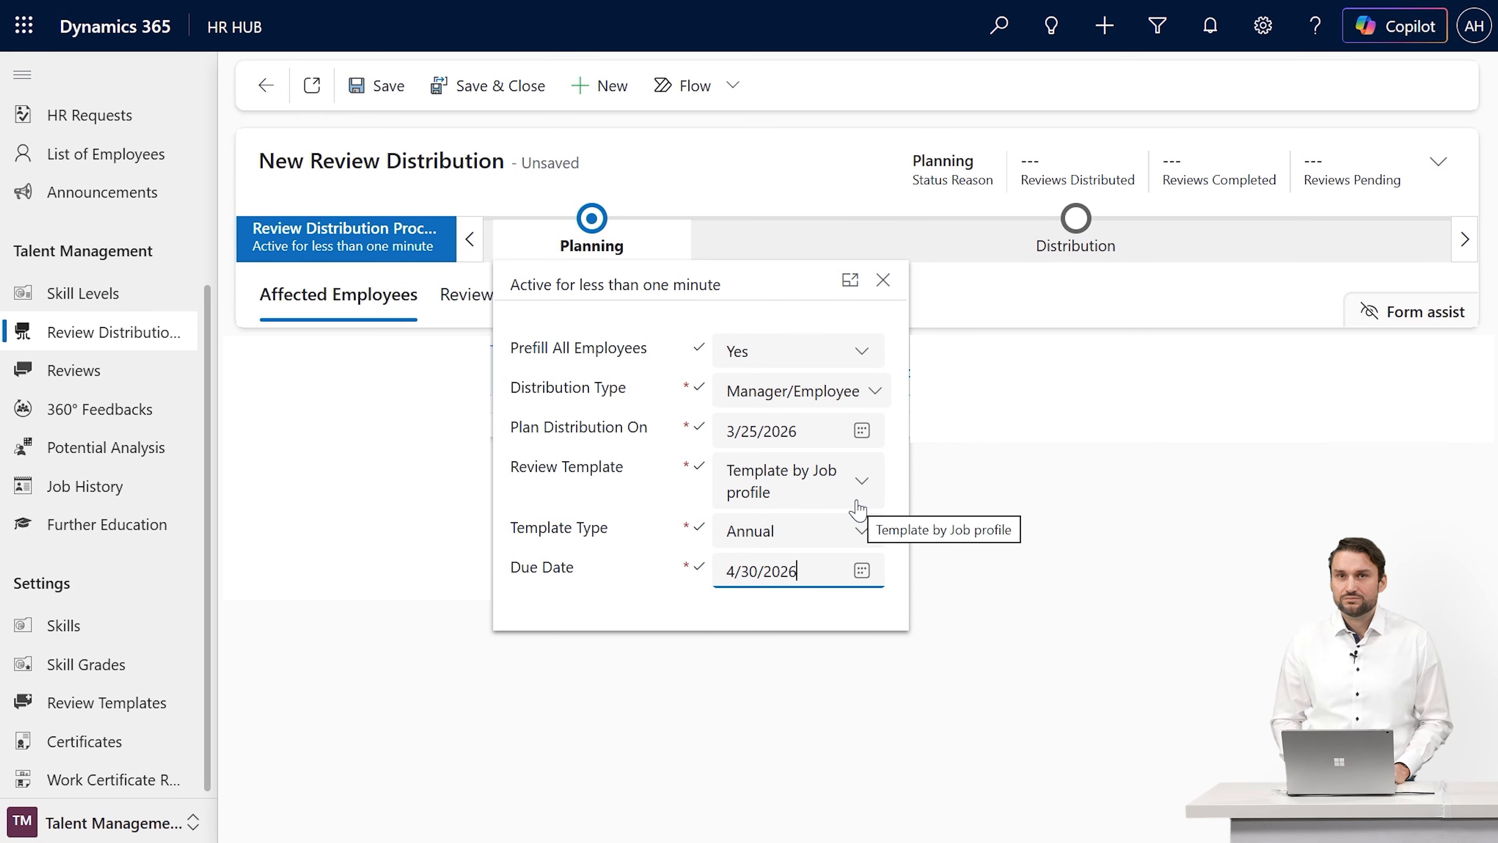
left_click(397, 96)
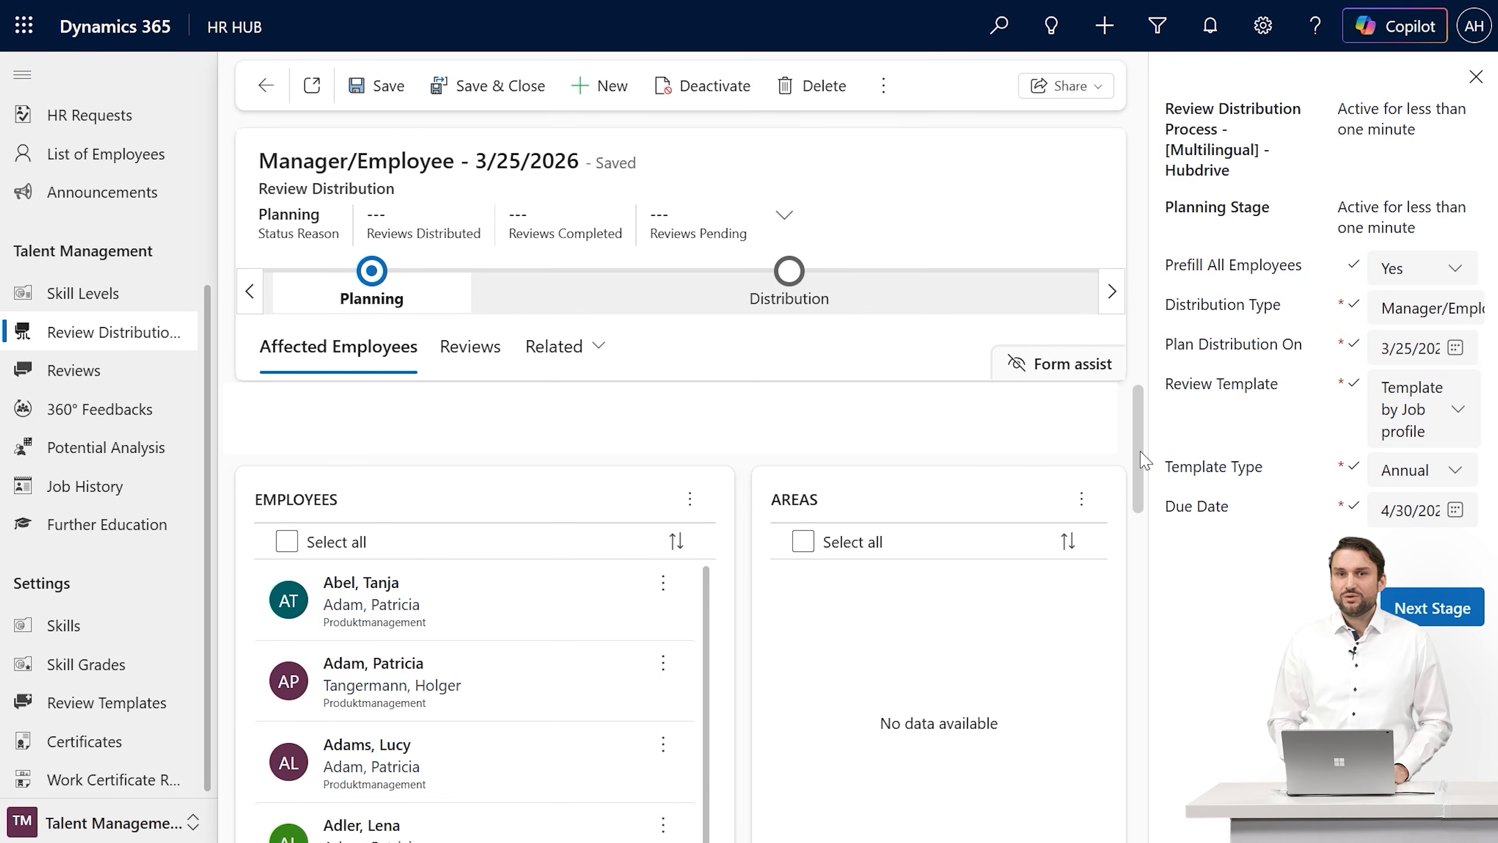
Check the prefilled affected employees and advance the review distribution to the Distribution stage.
mouse_move(1145, 461)
left_mouse_down()
mouse_move(1141, 555)
mouse_move(1151, 457)
left_mouse_up()
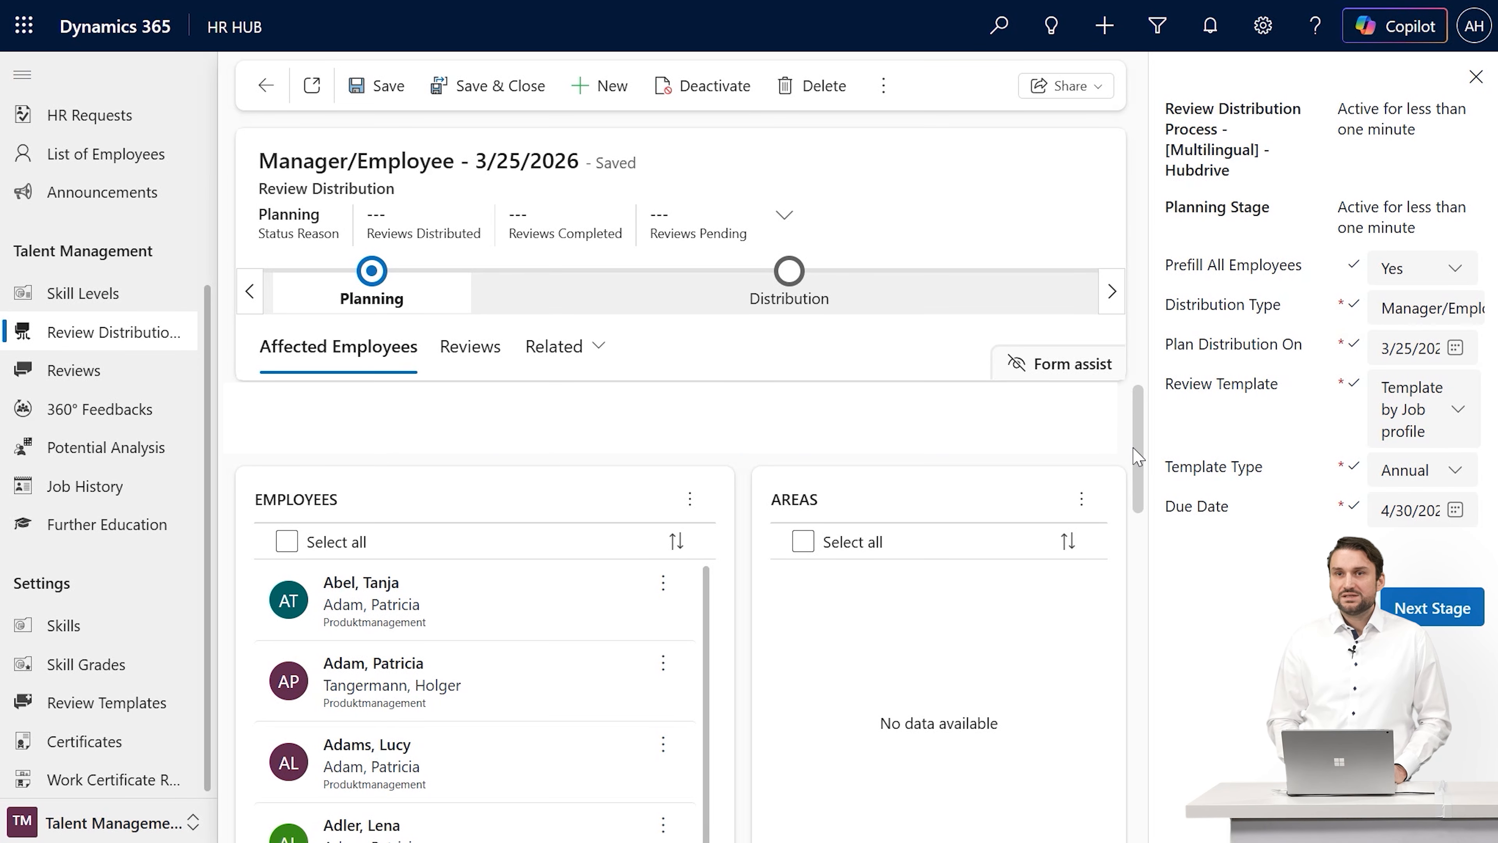
left_click_drag(1139, 459, 1131, 735)
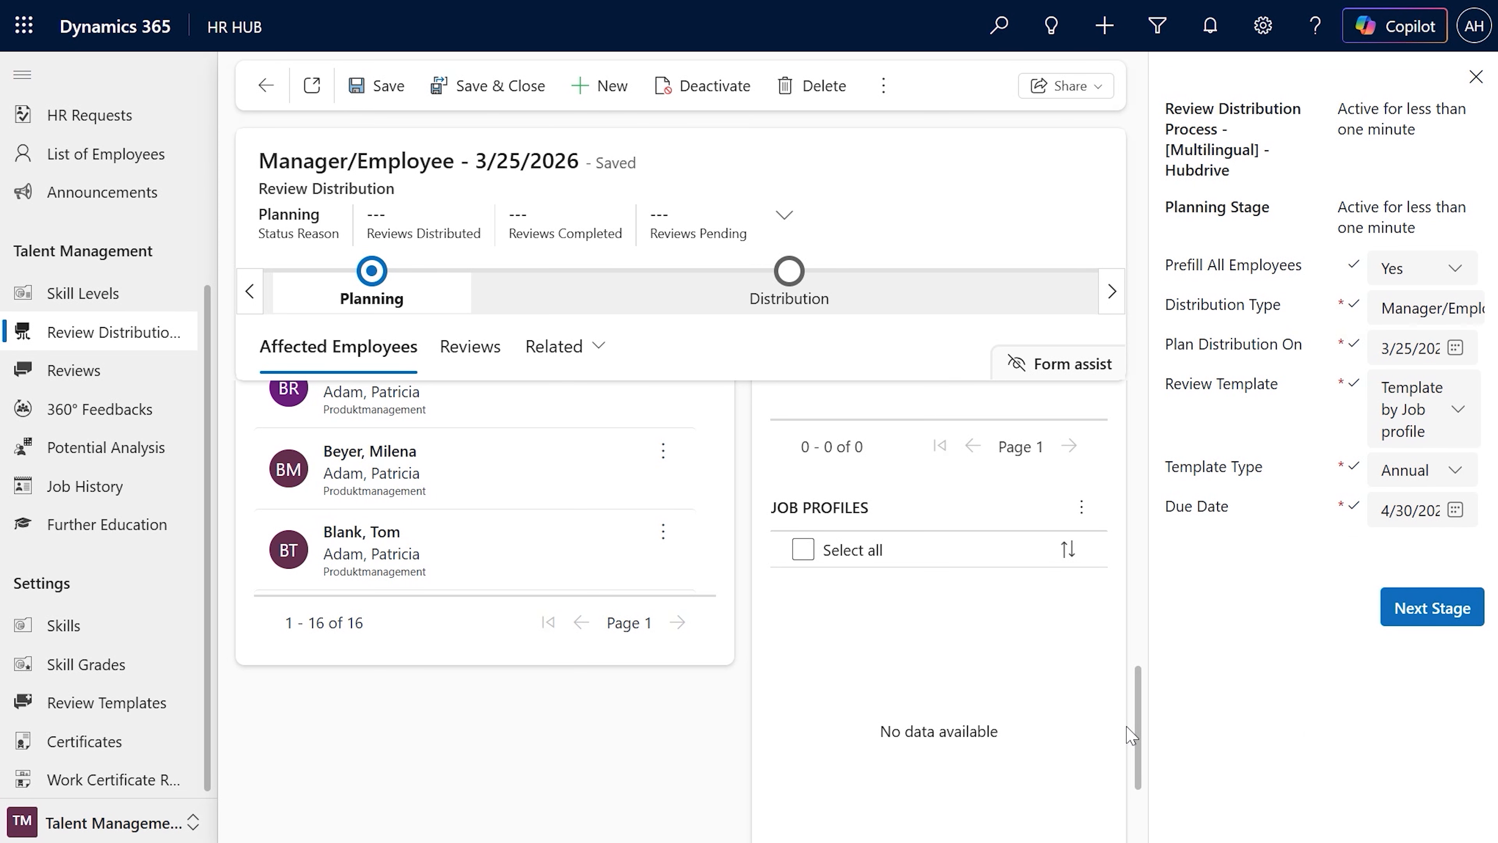
left_click(1464, 629)
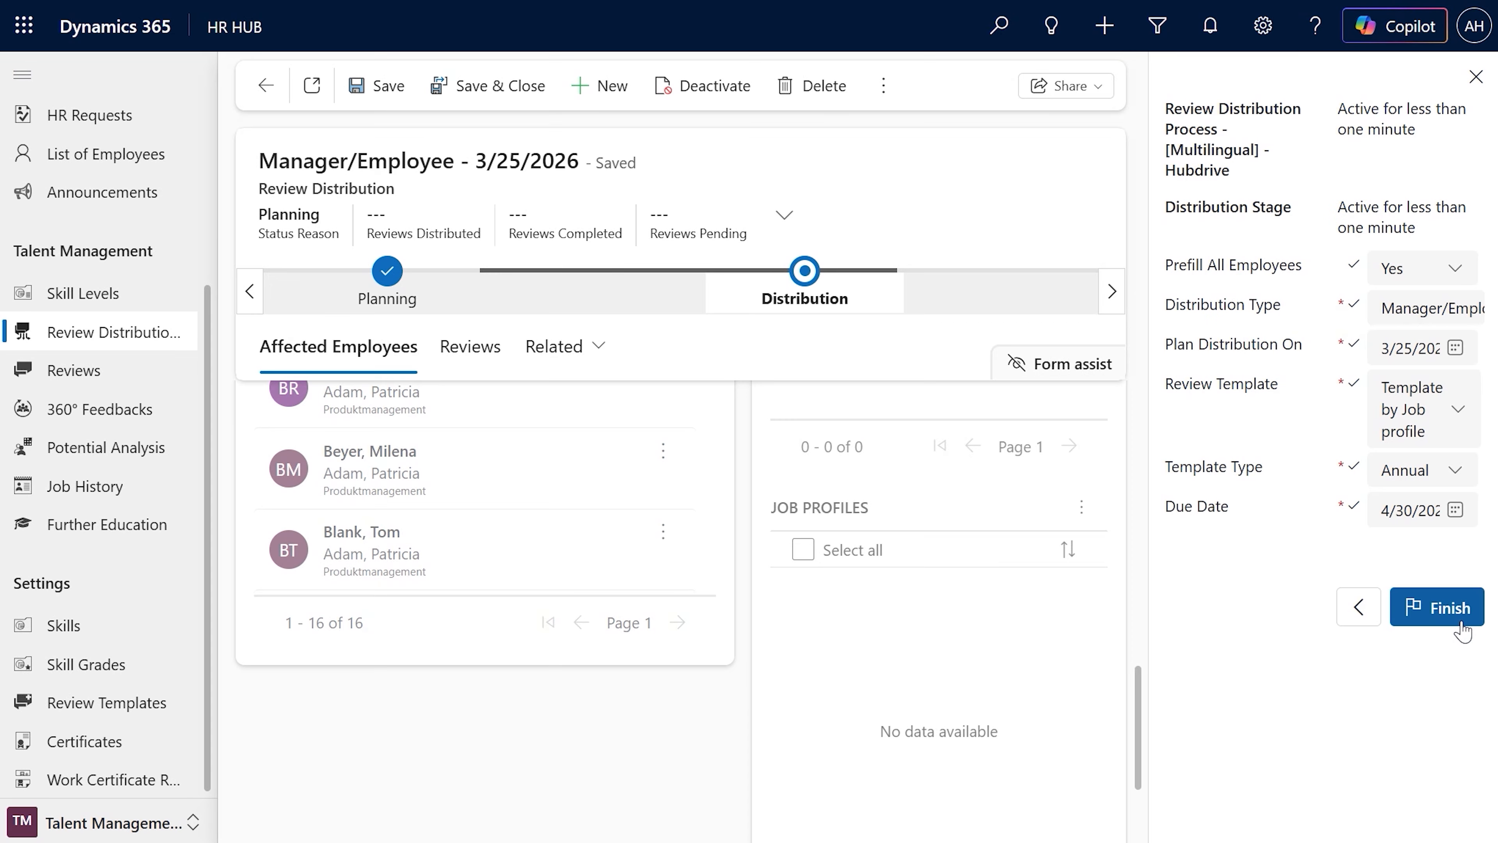
left_click(1464, 629)
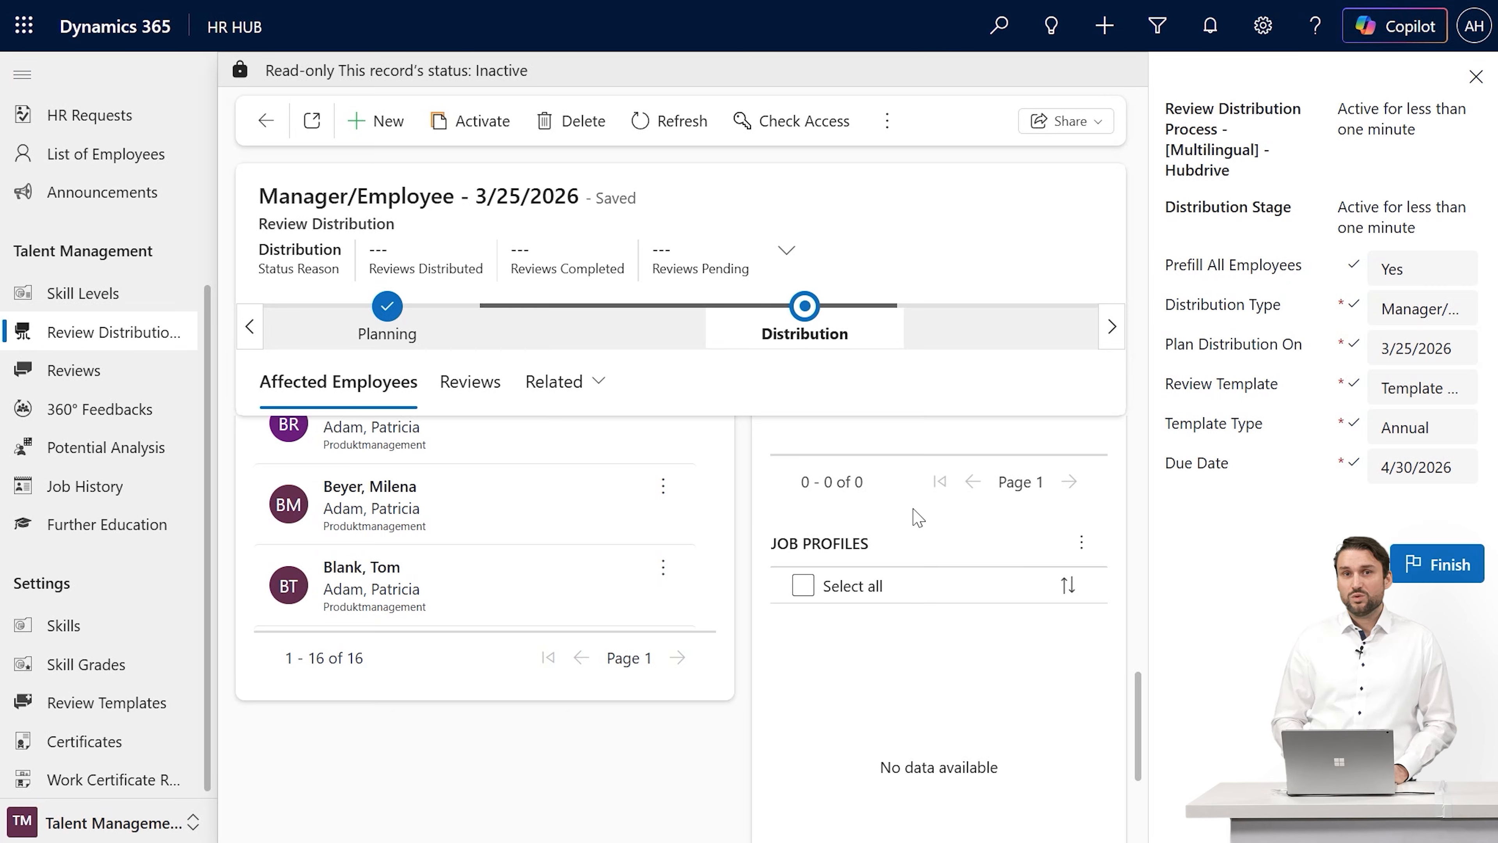
Create an individual review for one of the recent employees using the Software Development template and save it.
left_click(152, 378)
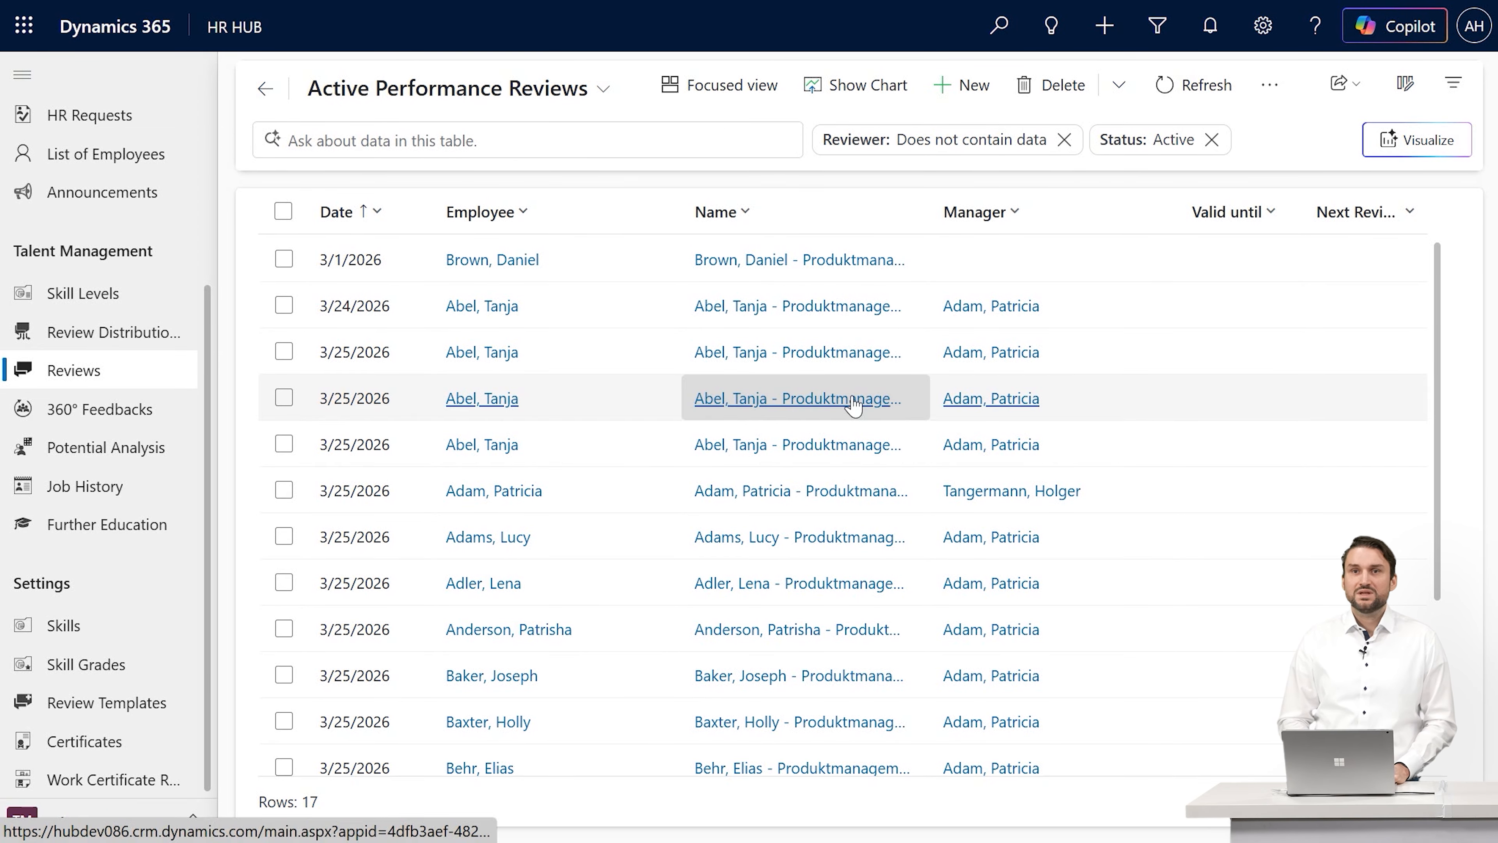
left_click(975, 89)
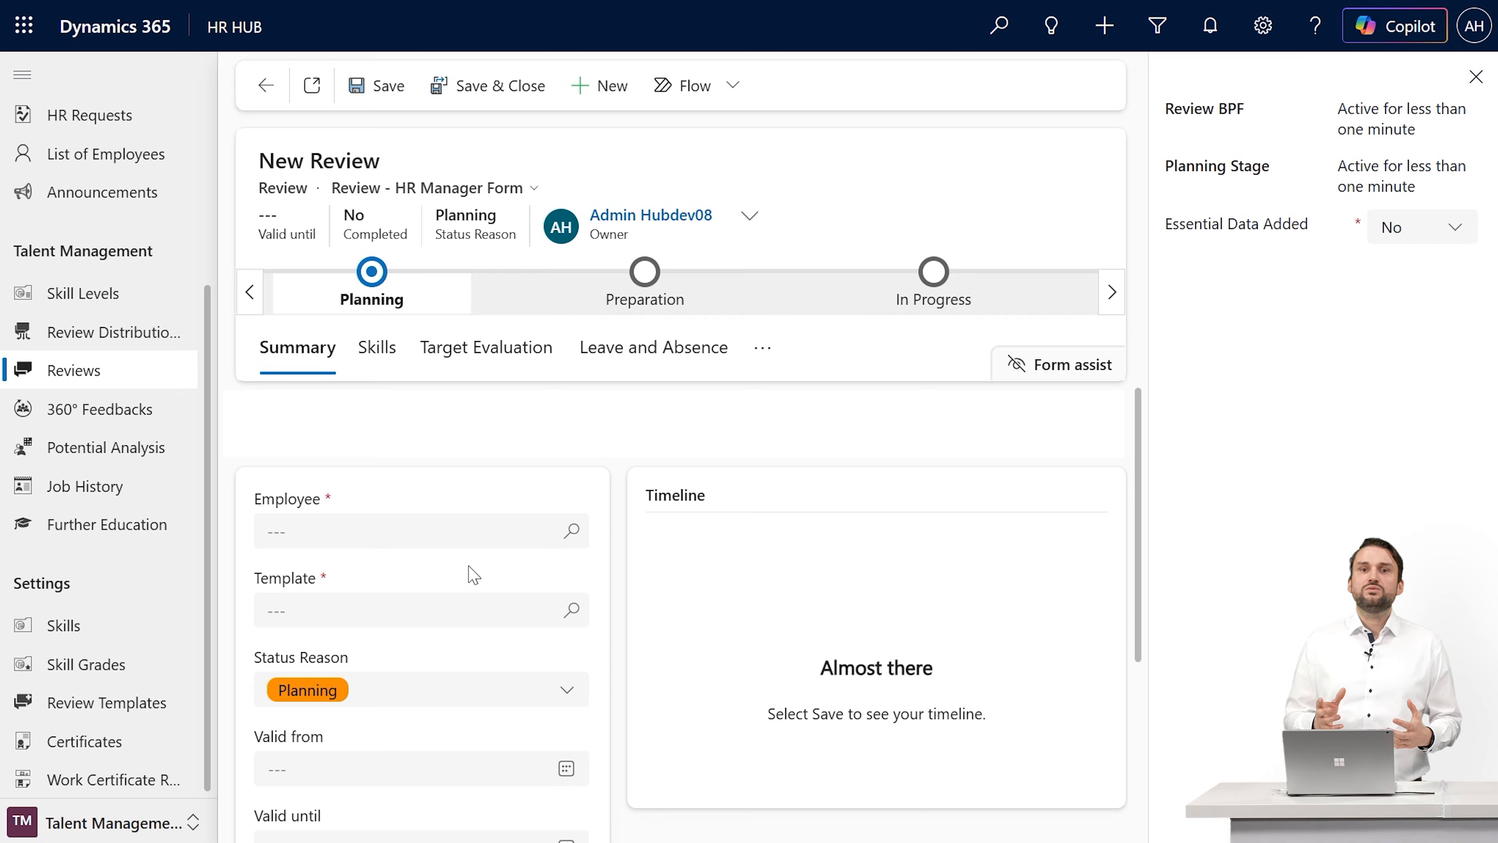
left_click(456, 532)
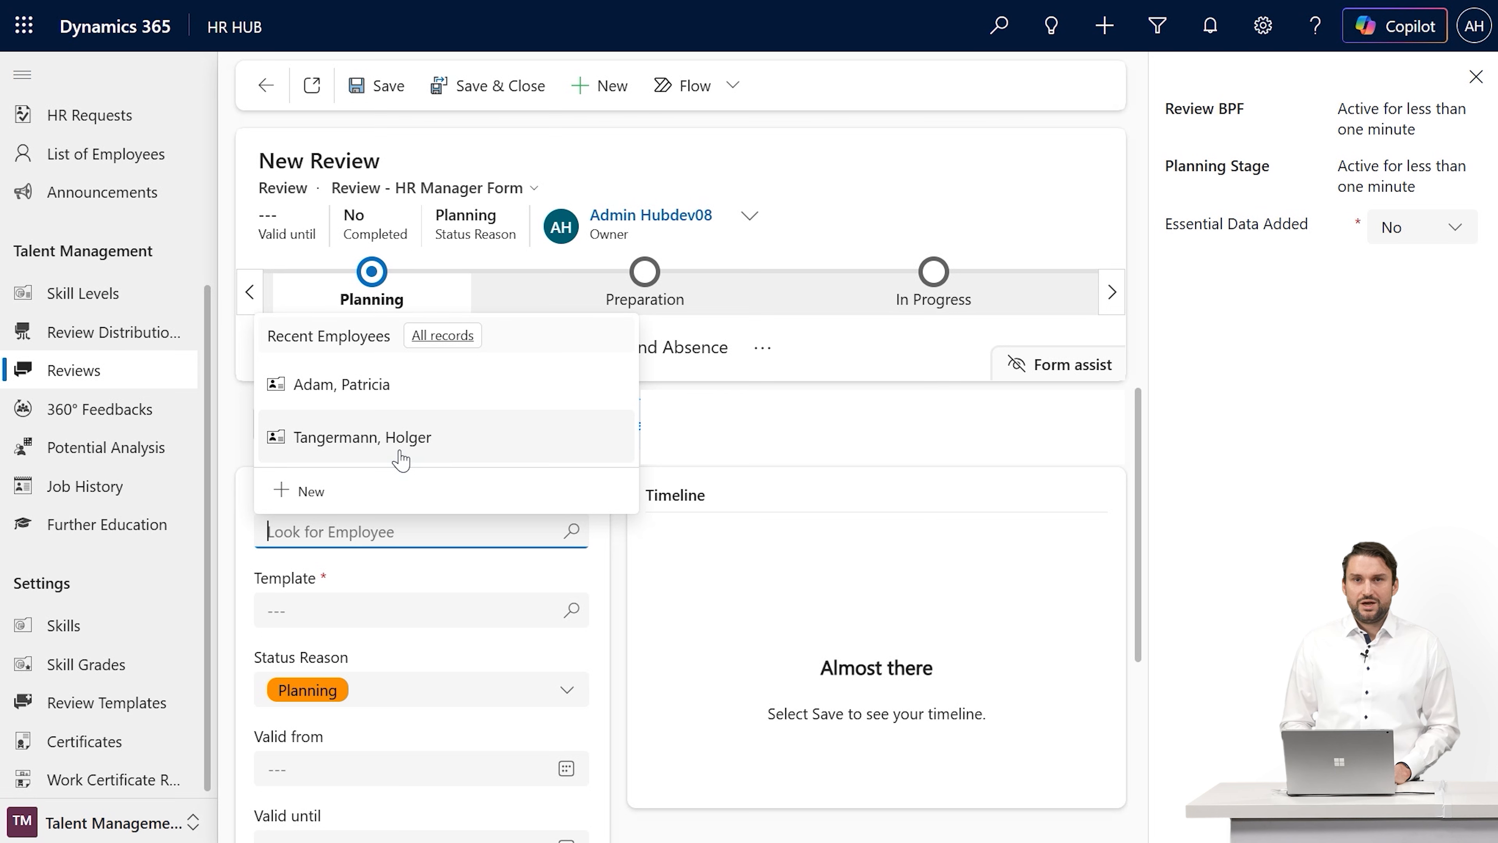
left_click(400, 460)
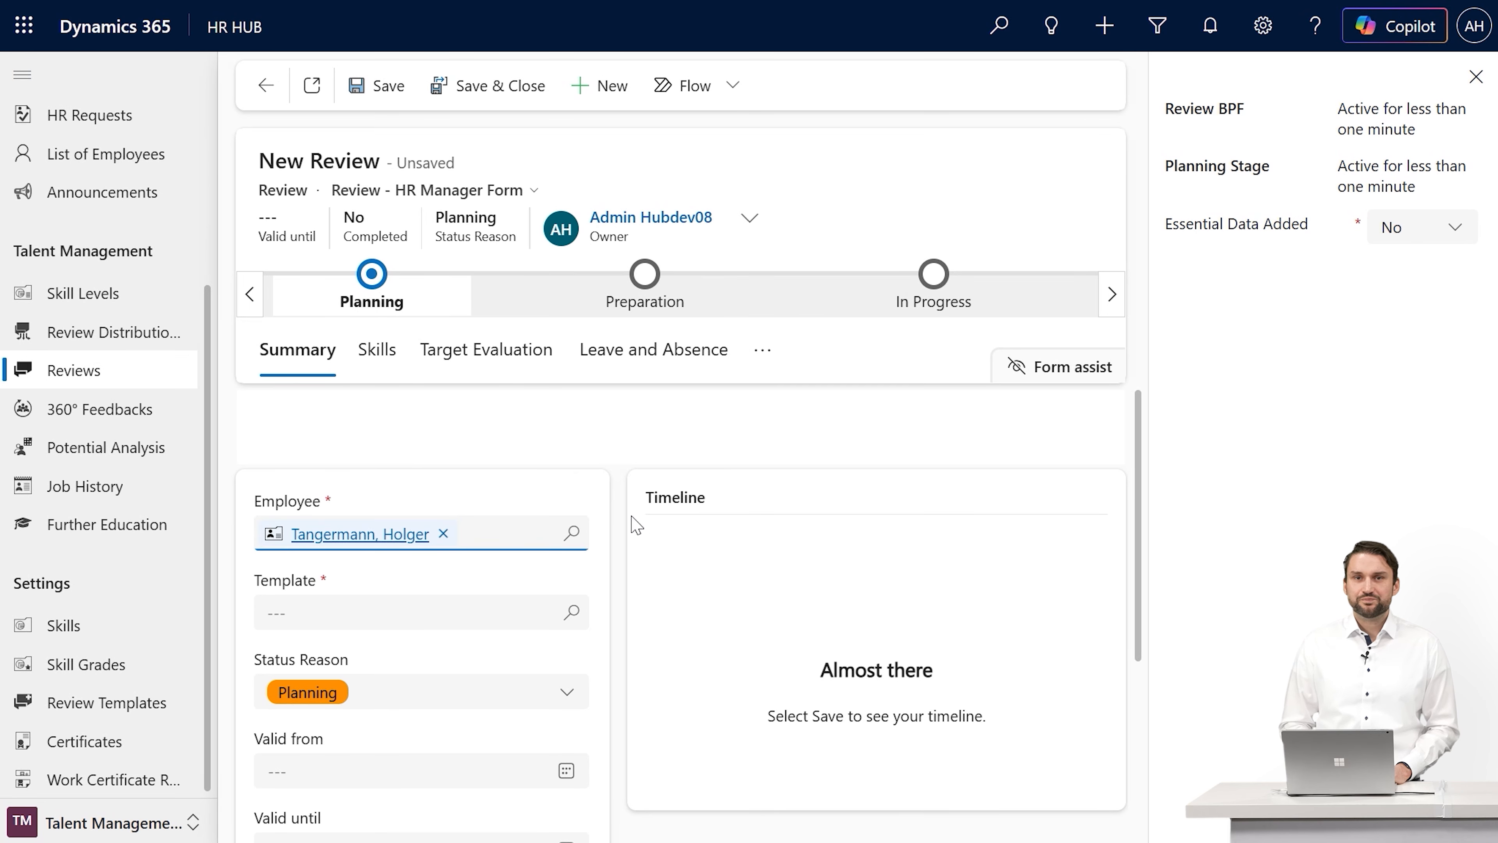
left_click(577, 627)
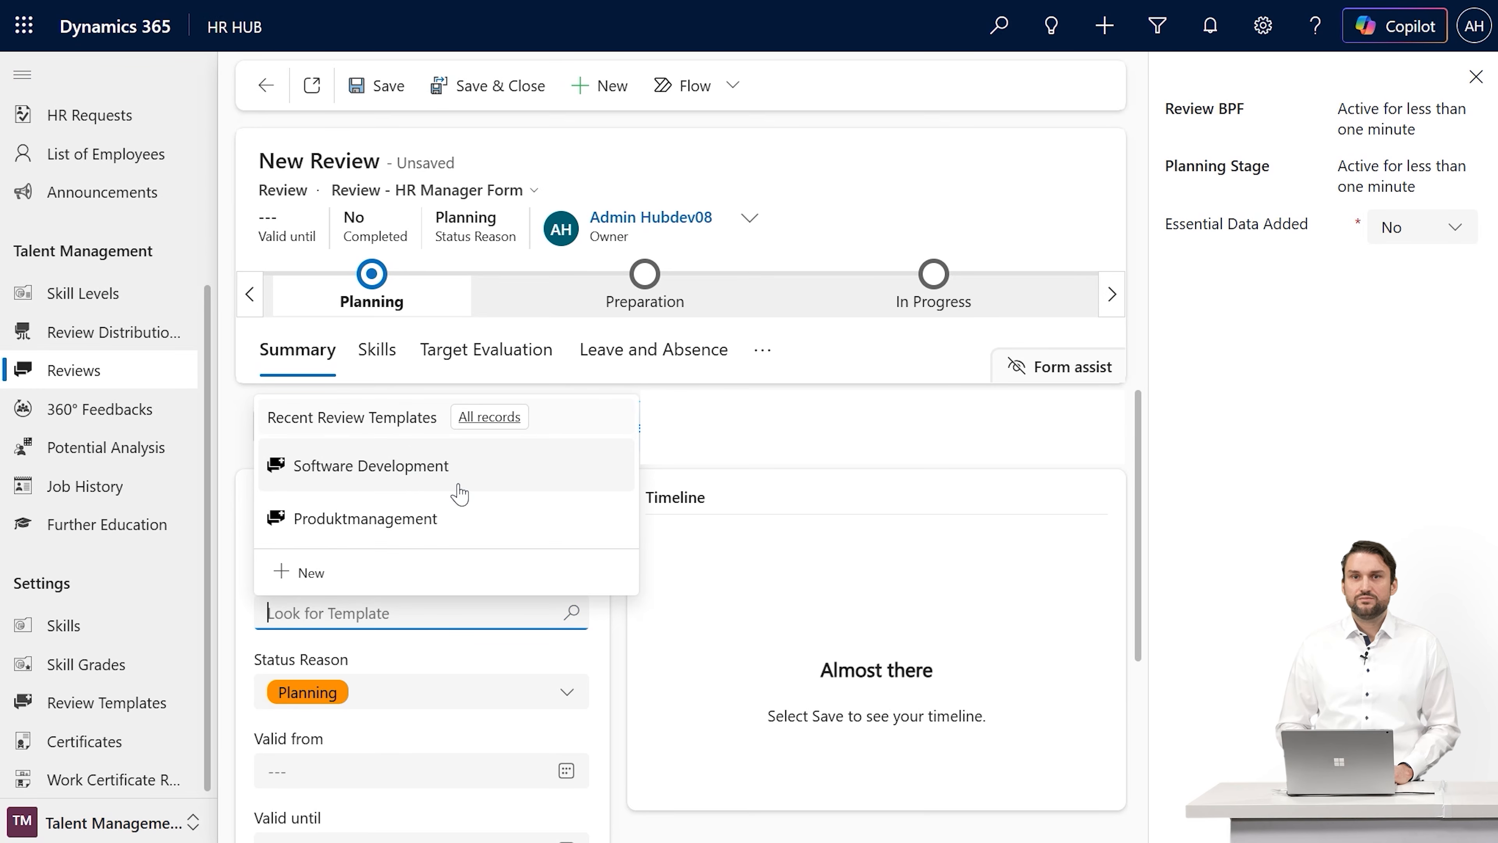
left_click(455, 485)
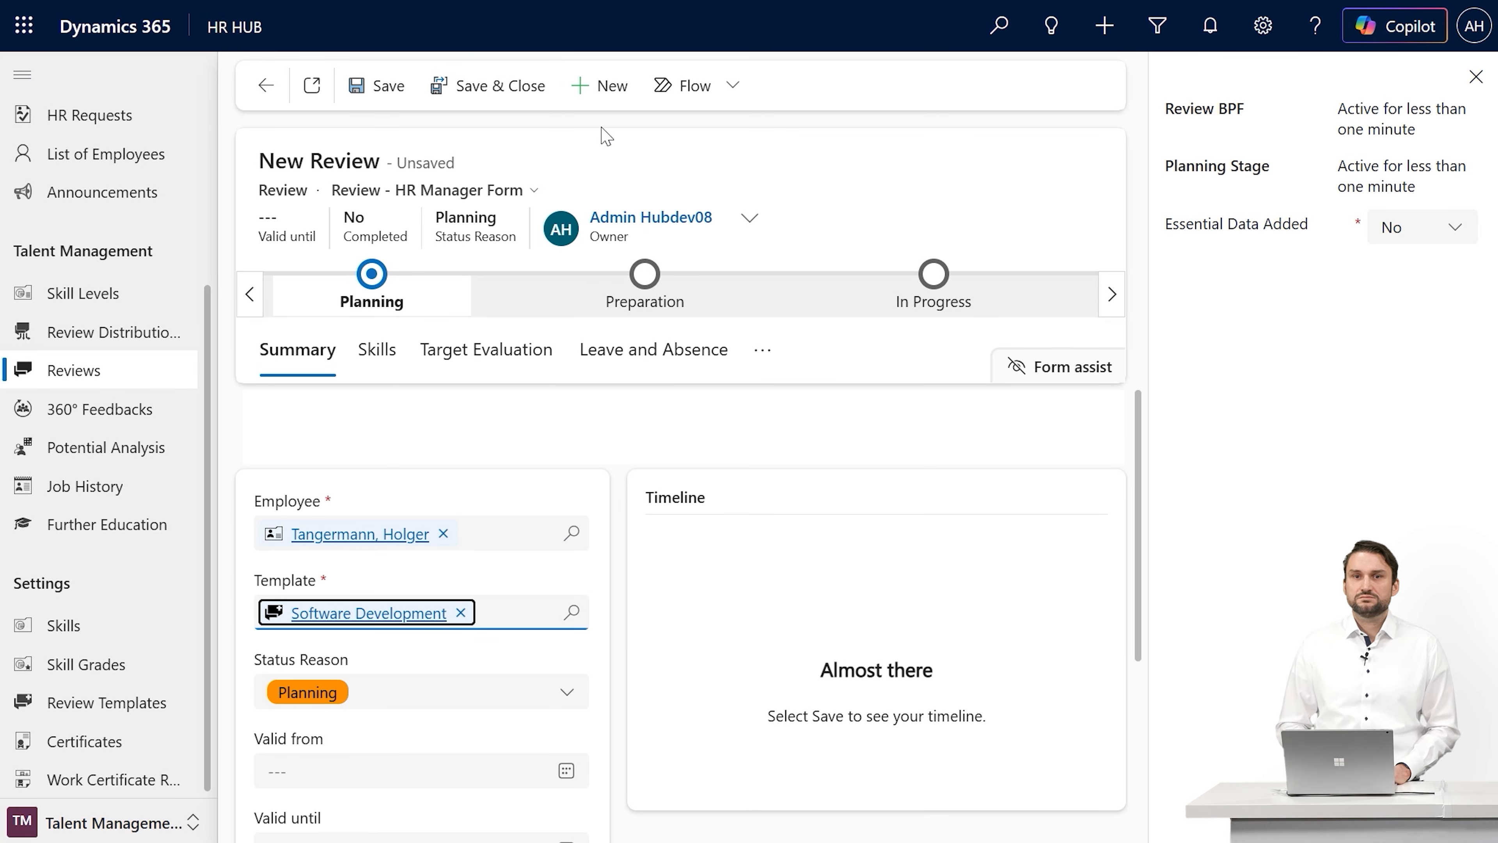
left_click(375, 88)
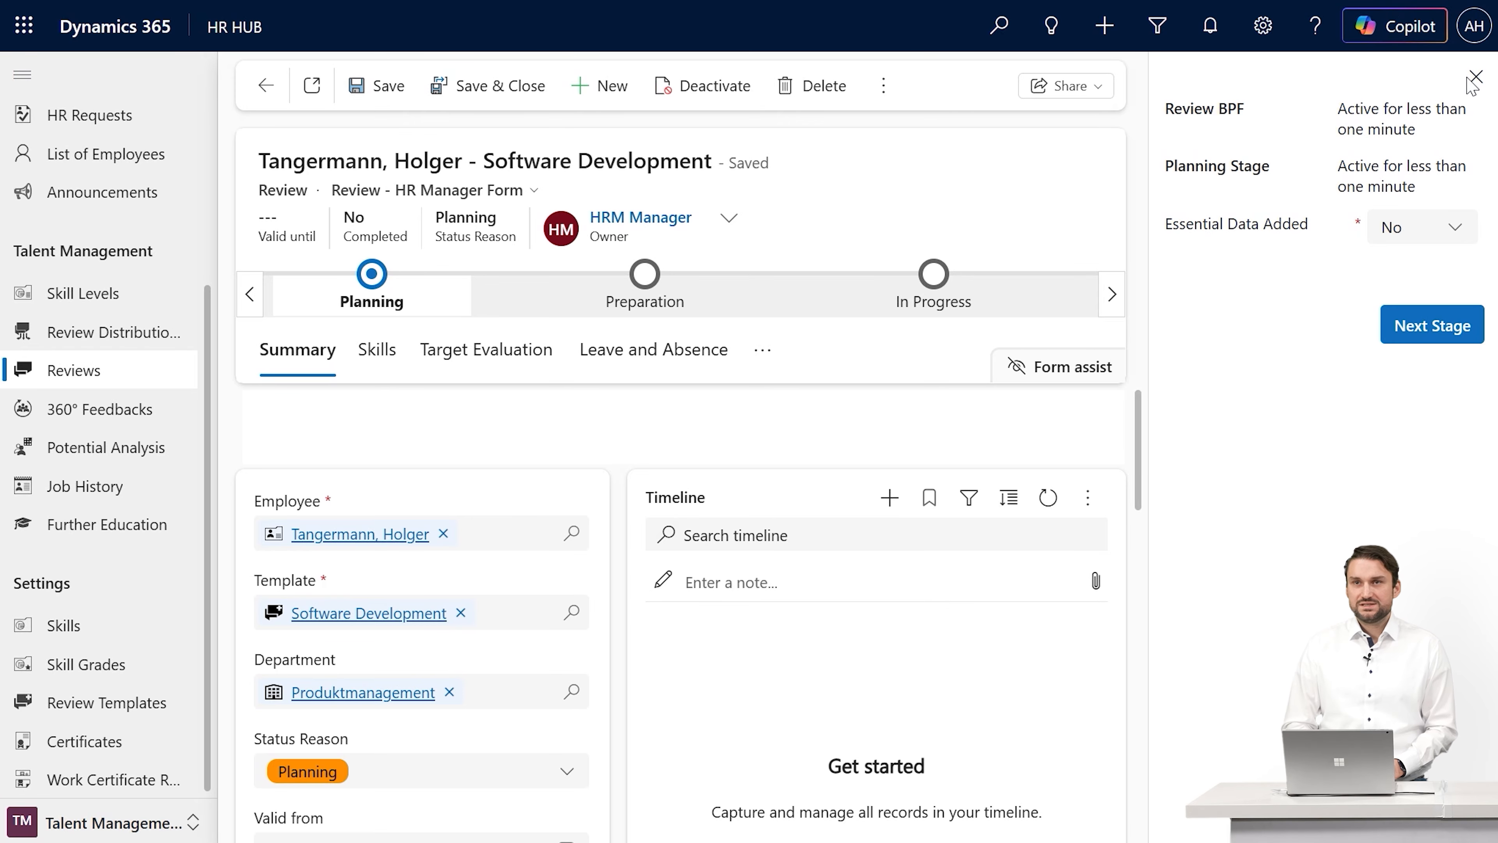
Examine the new review's Planning stage, its summary fields and the available review forms.
left_click(1476, 79)
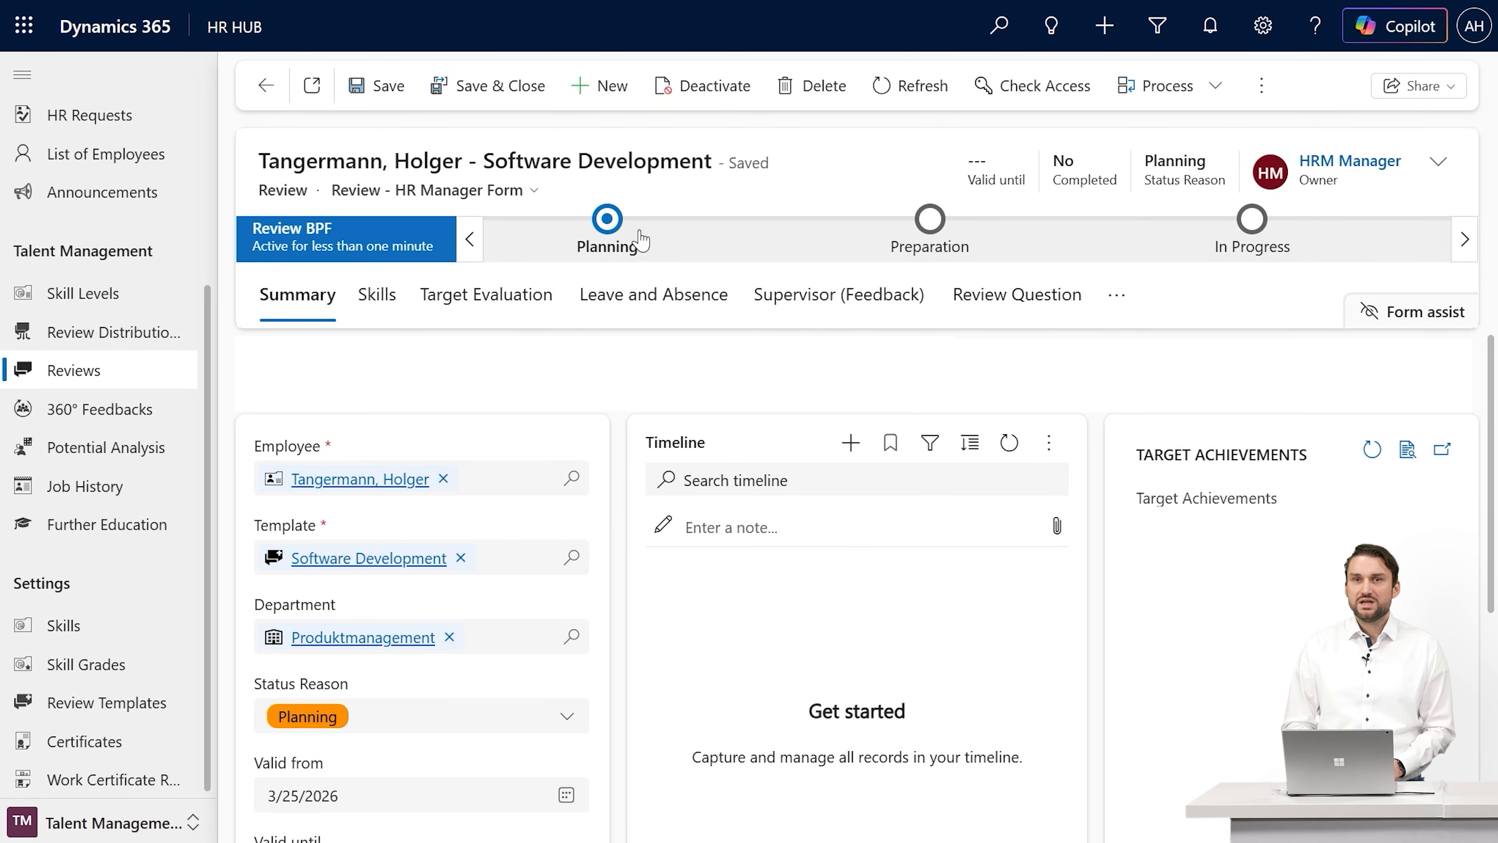
left_click(609, 228)
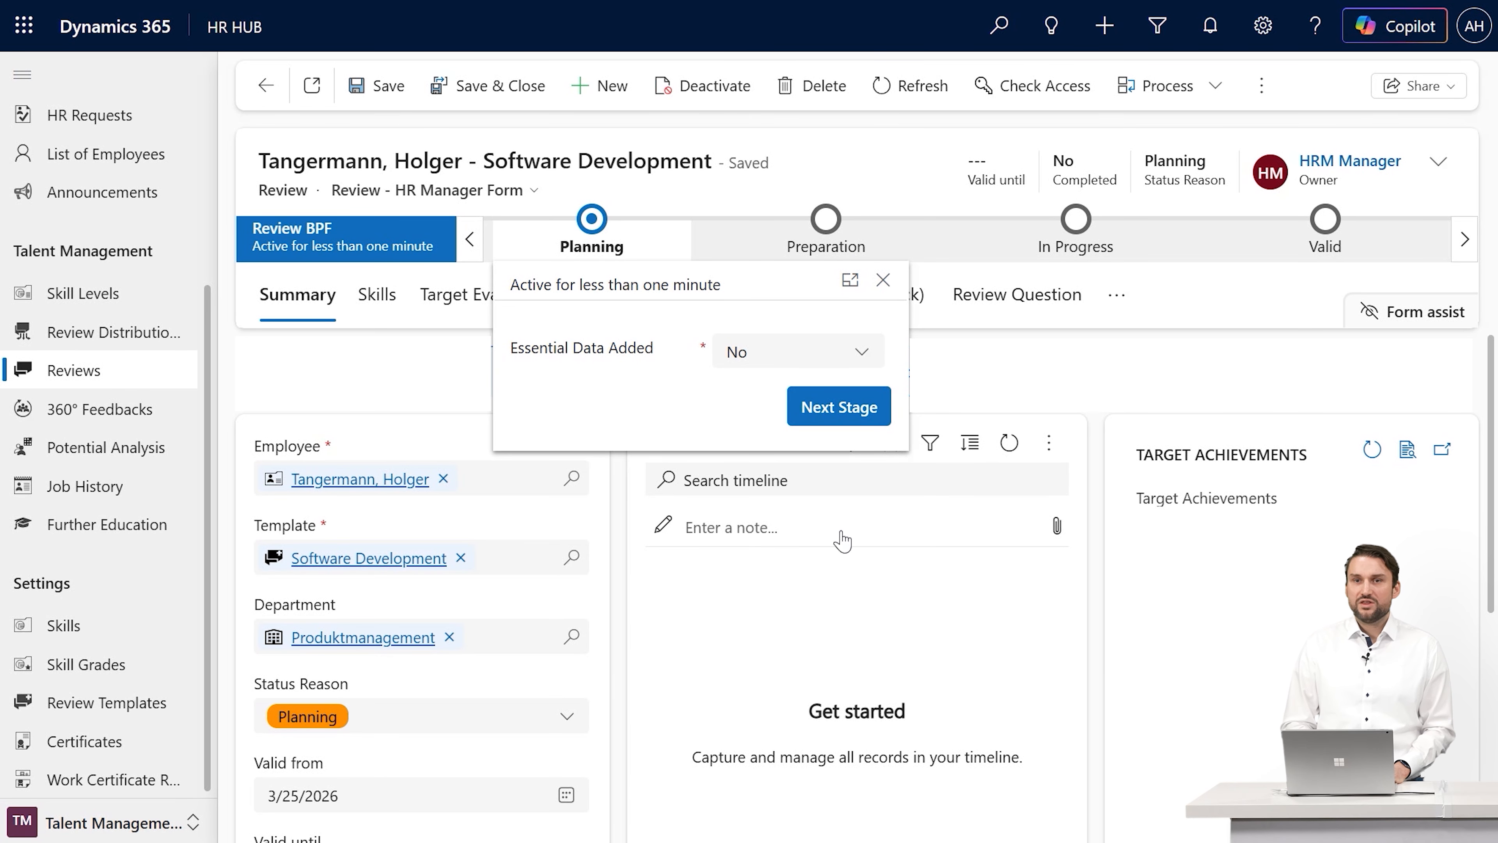
left_click(834, 560)
scroll(1280, 567, "down", 5)
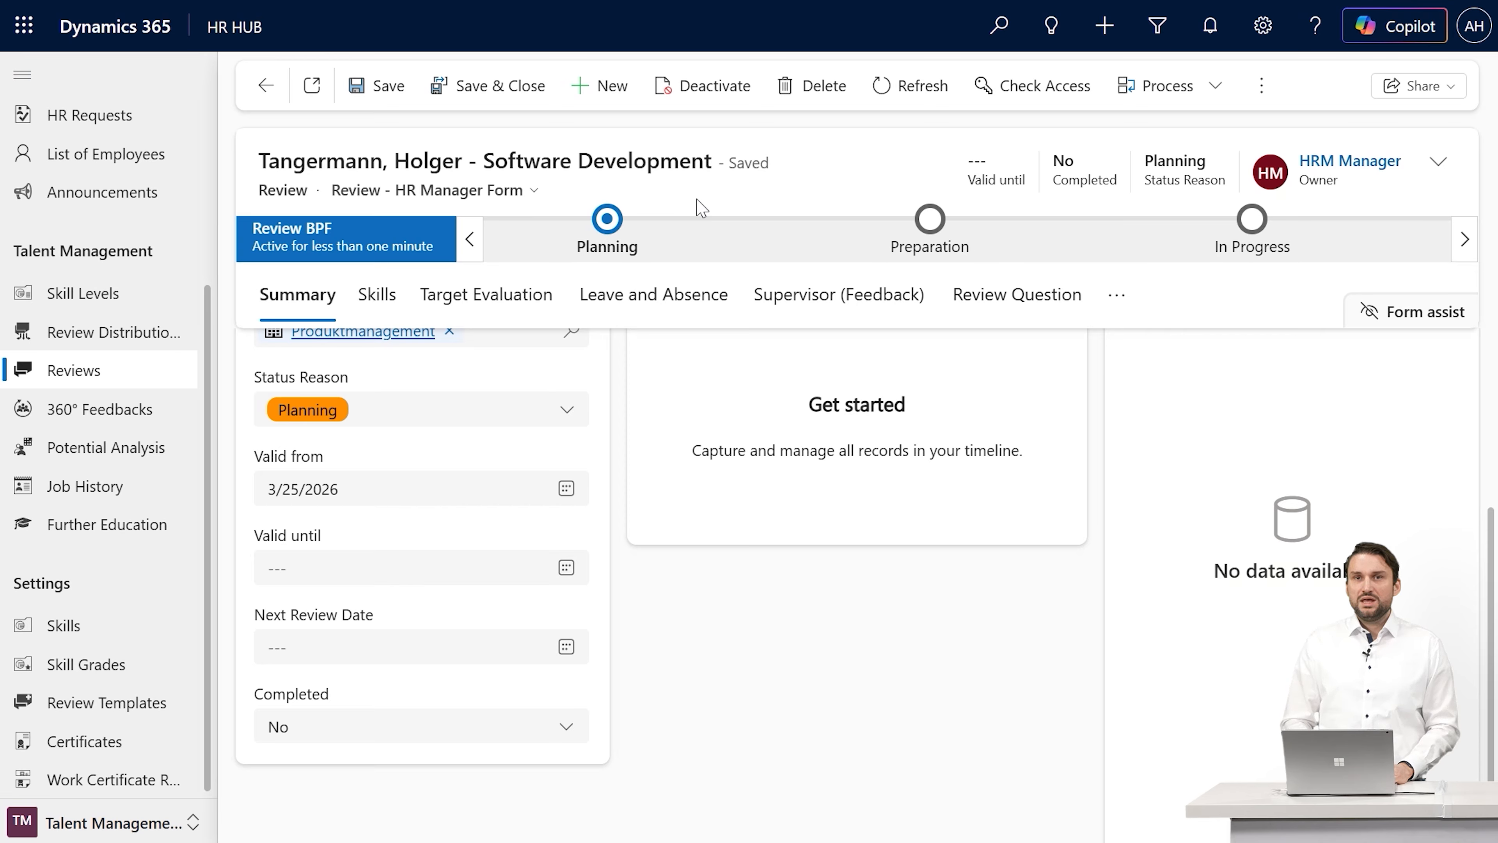
left_click(470, 190)
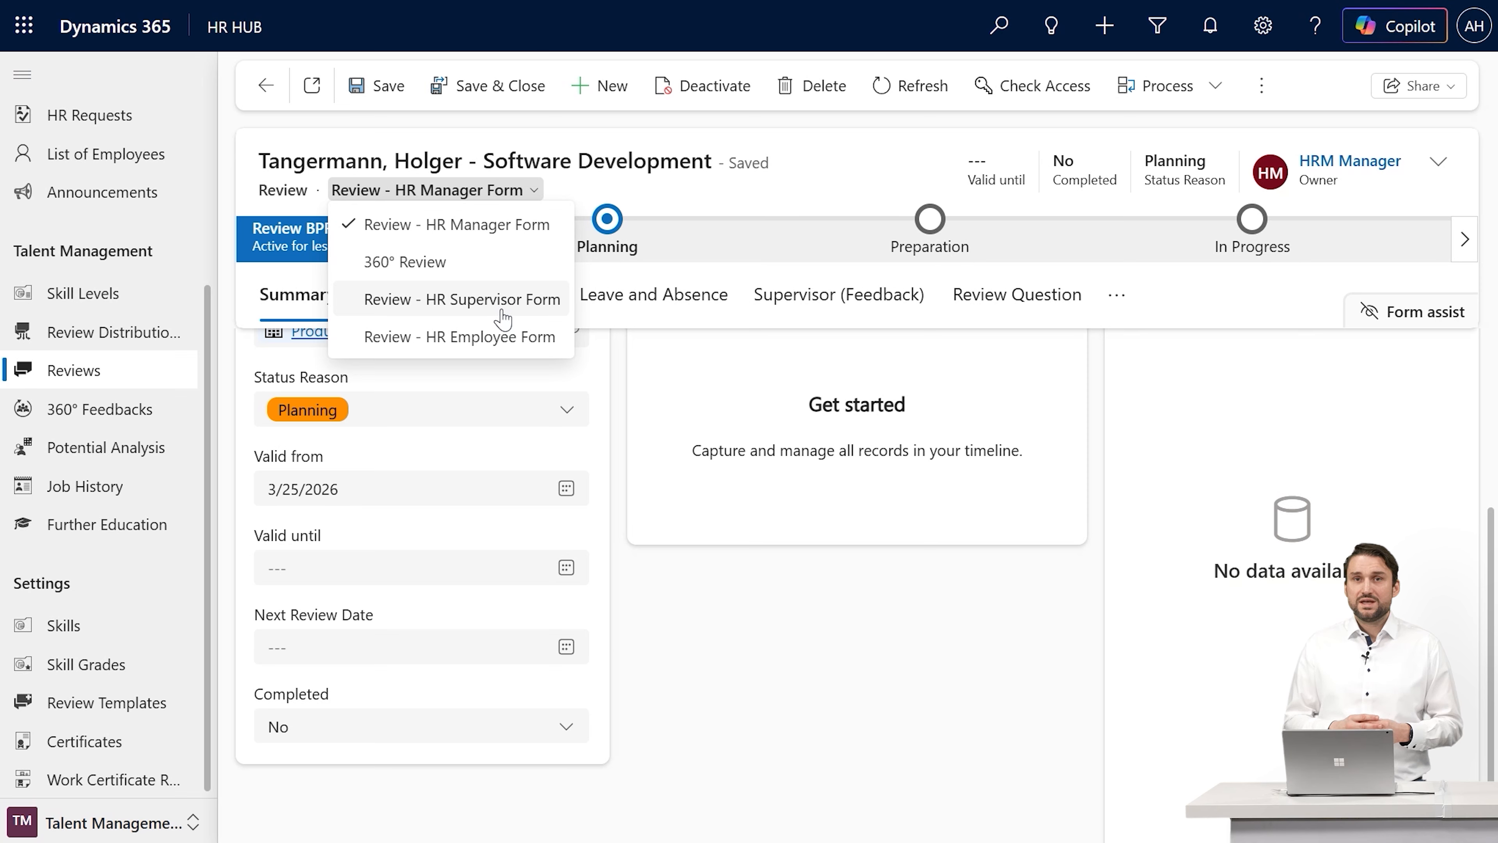
Set Essential Data Added to Yes for the review's Planning stage and advance the review to the Preparation stage.
left_click(602, 239)
left_click(601, 239)
left_click(742, 354)
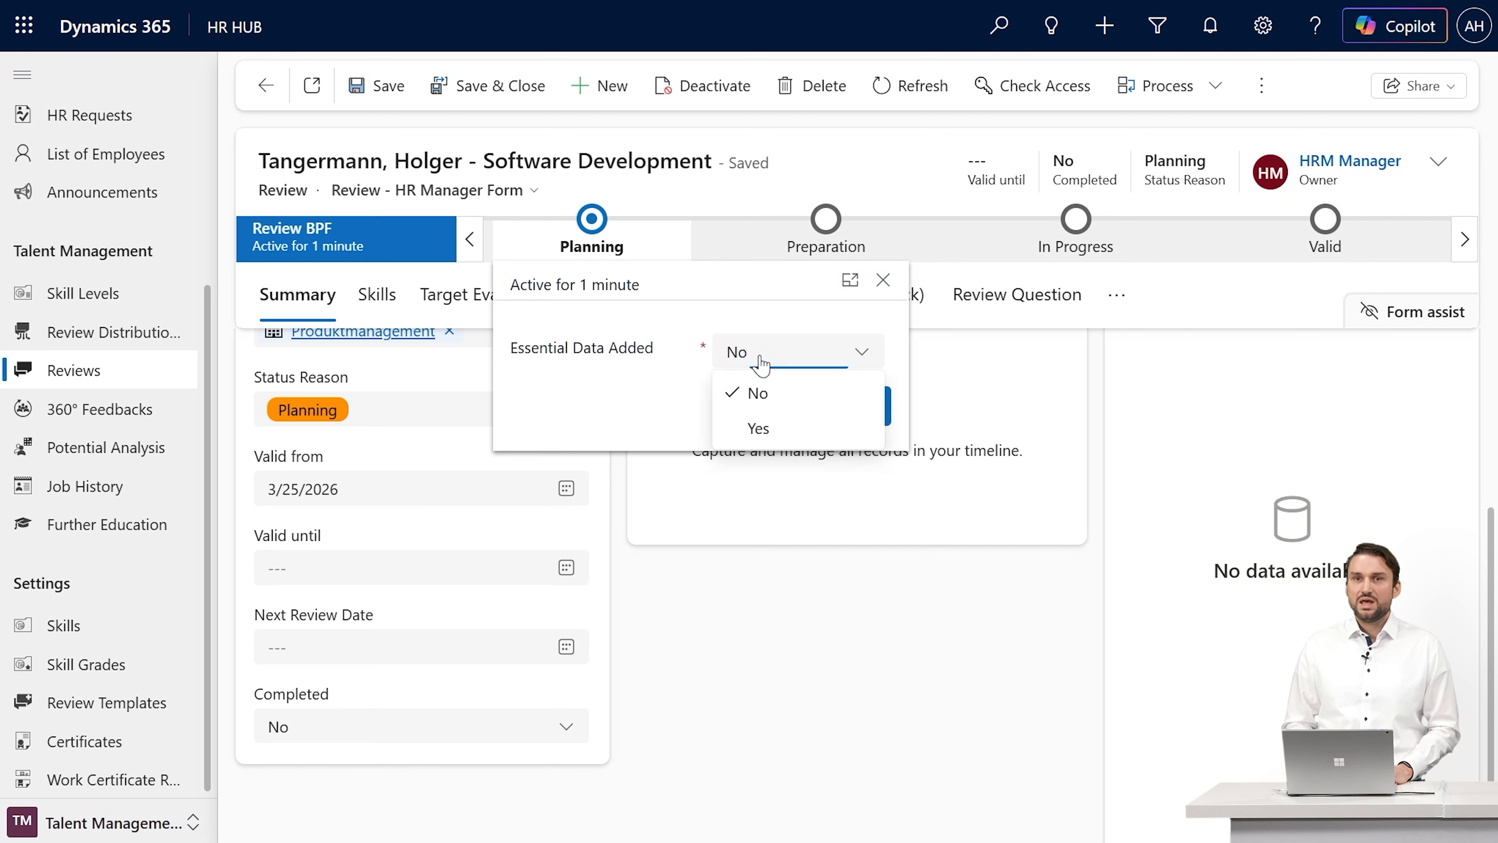
left_click(759, 429)
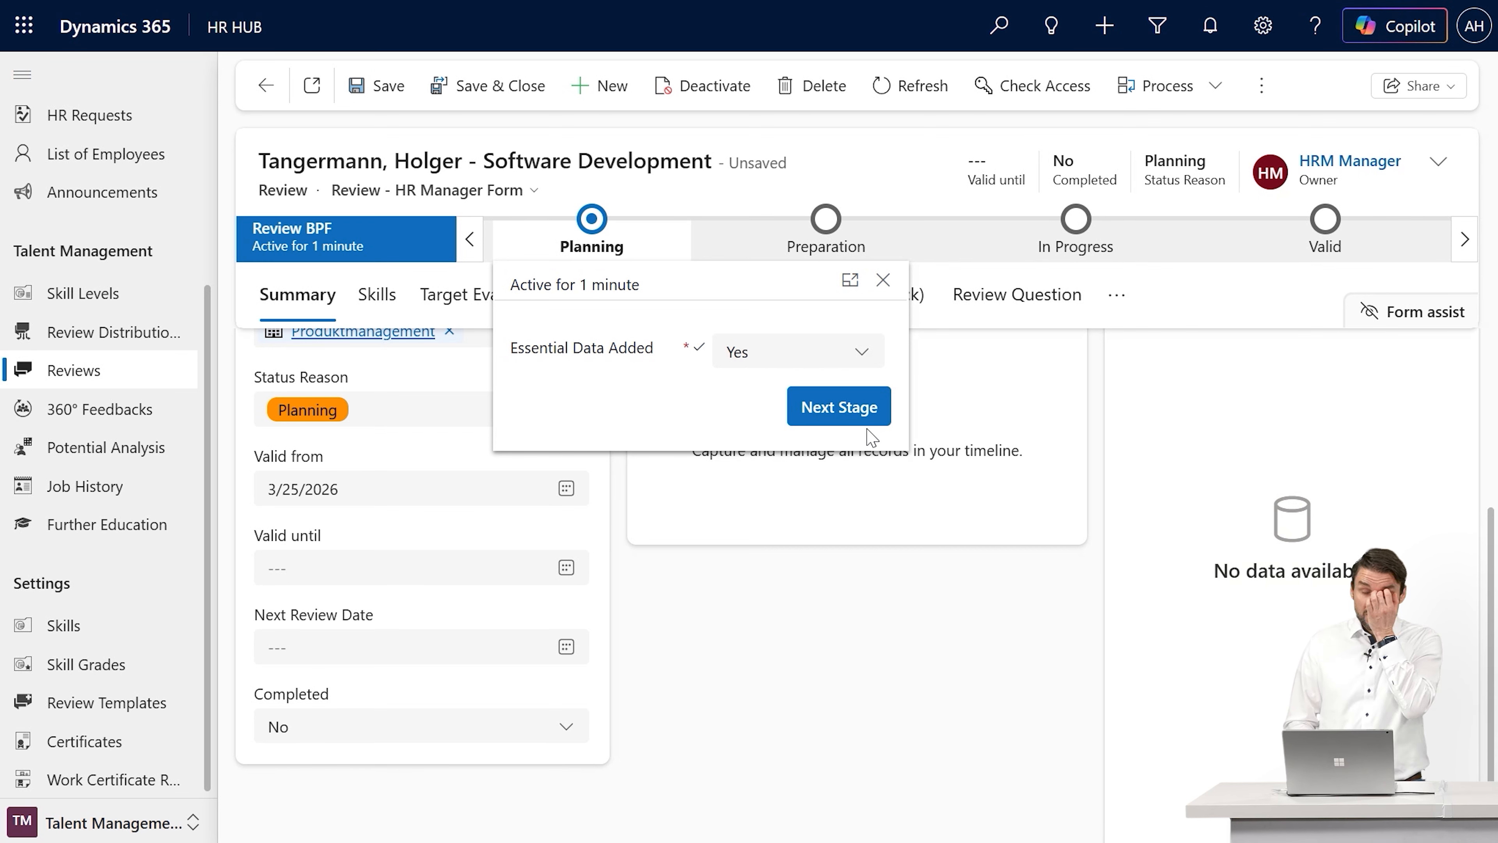
left_click(882, 281)
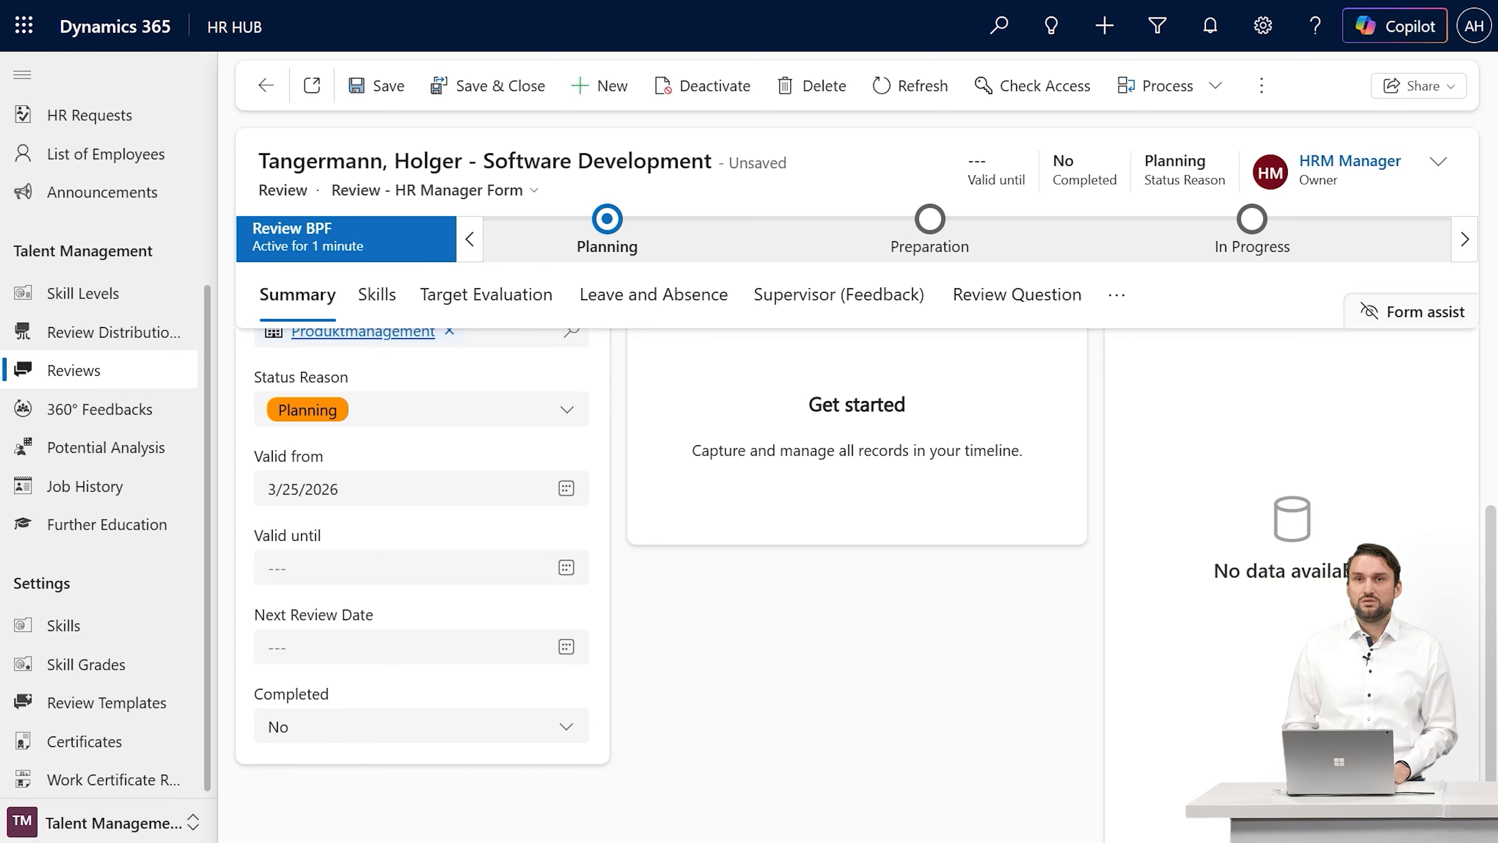
scroll(1067, 392, "up", 3)
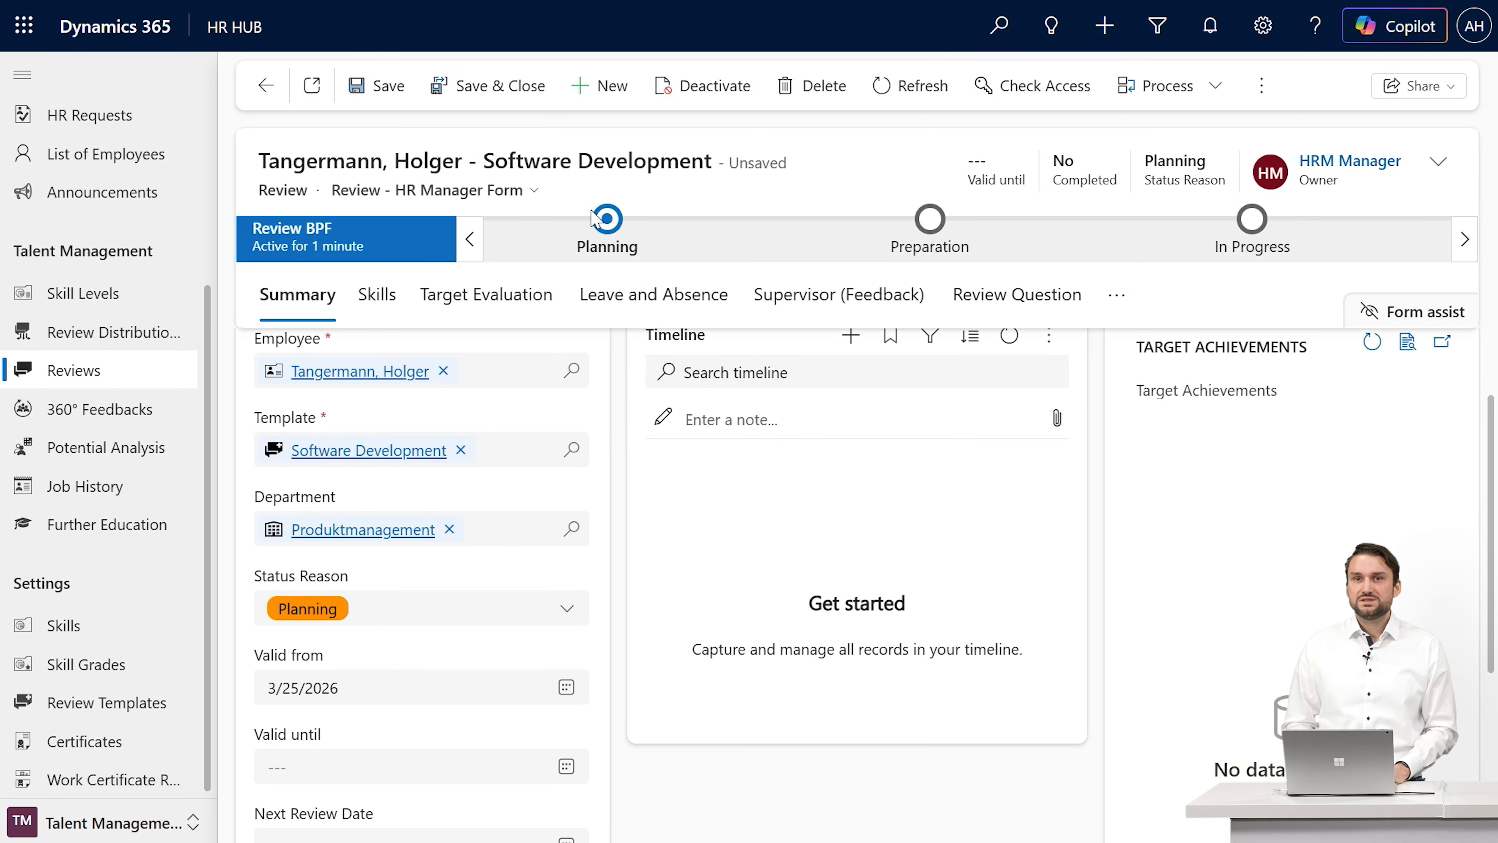
left_click(607, 224)
left_click(803, 406)
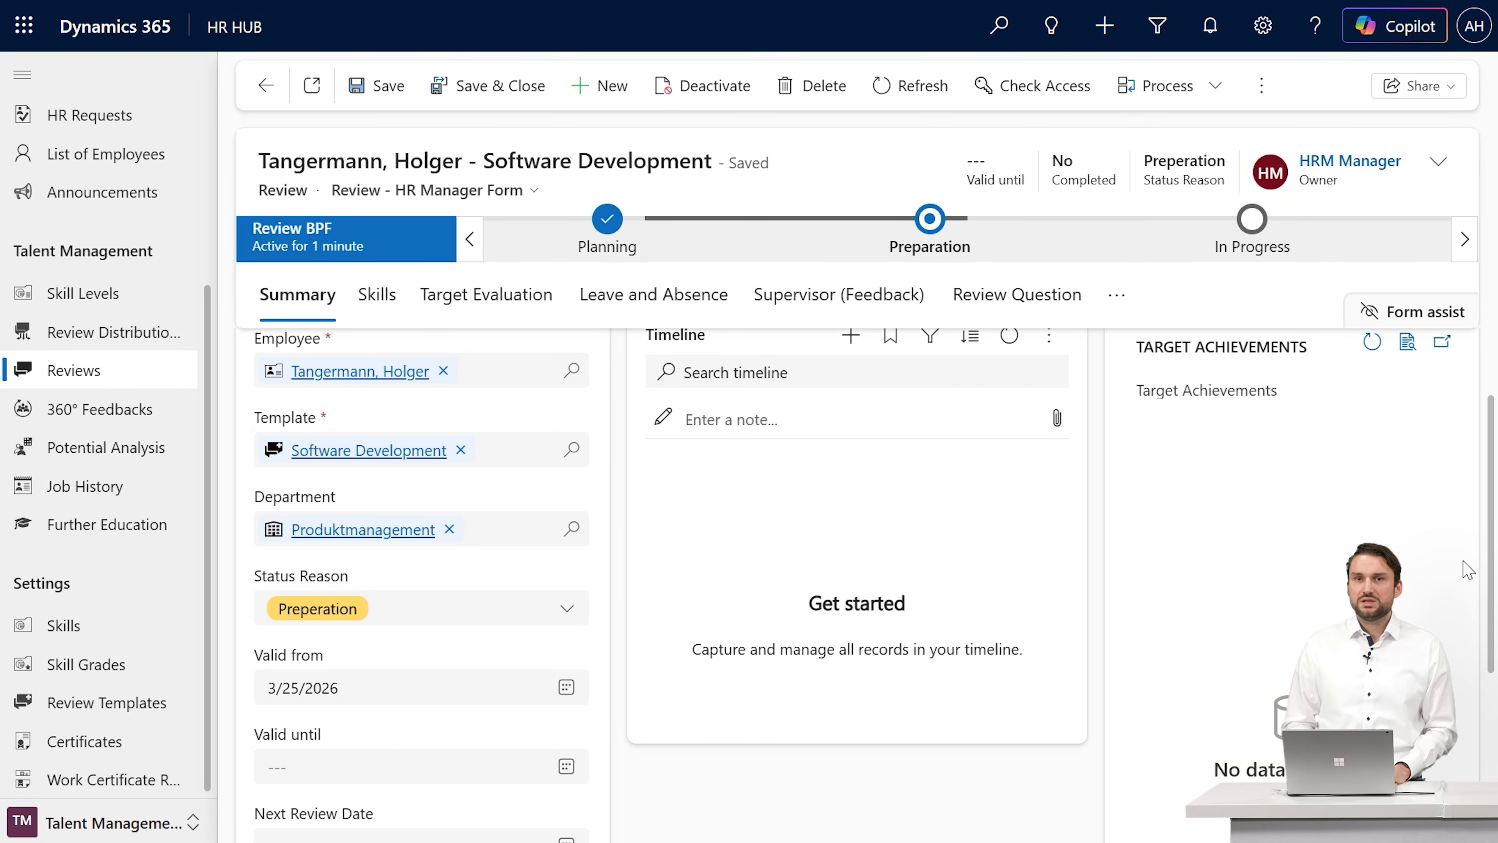
Examine the review's required skills, its weighted target evaluation entries and its review questions.
scroll(857, 531, "up", 2)
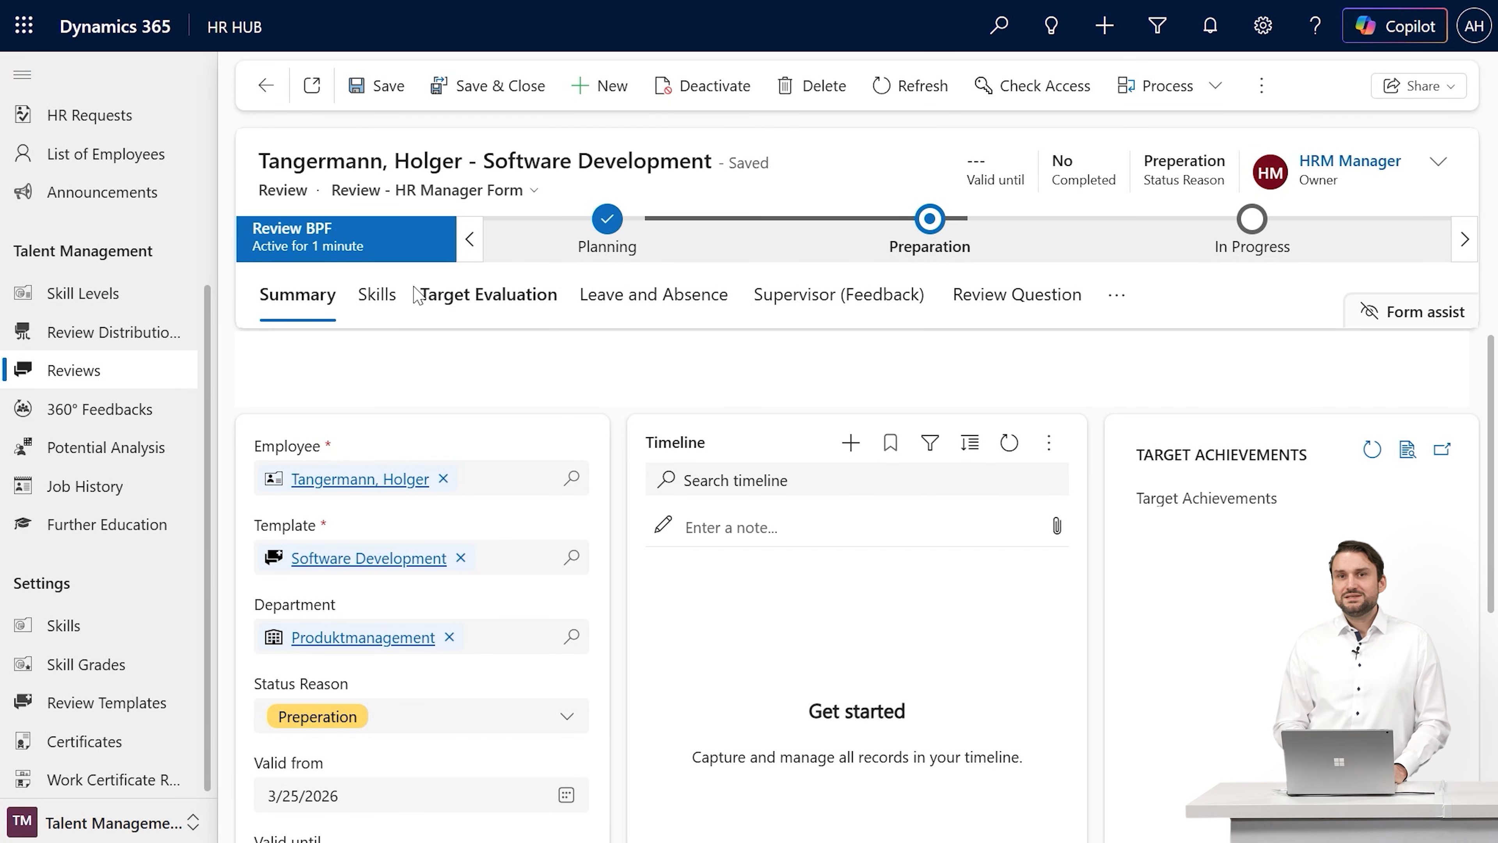
left_click(377, 294)
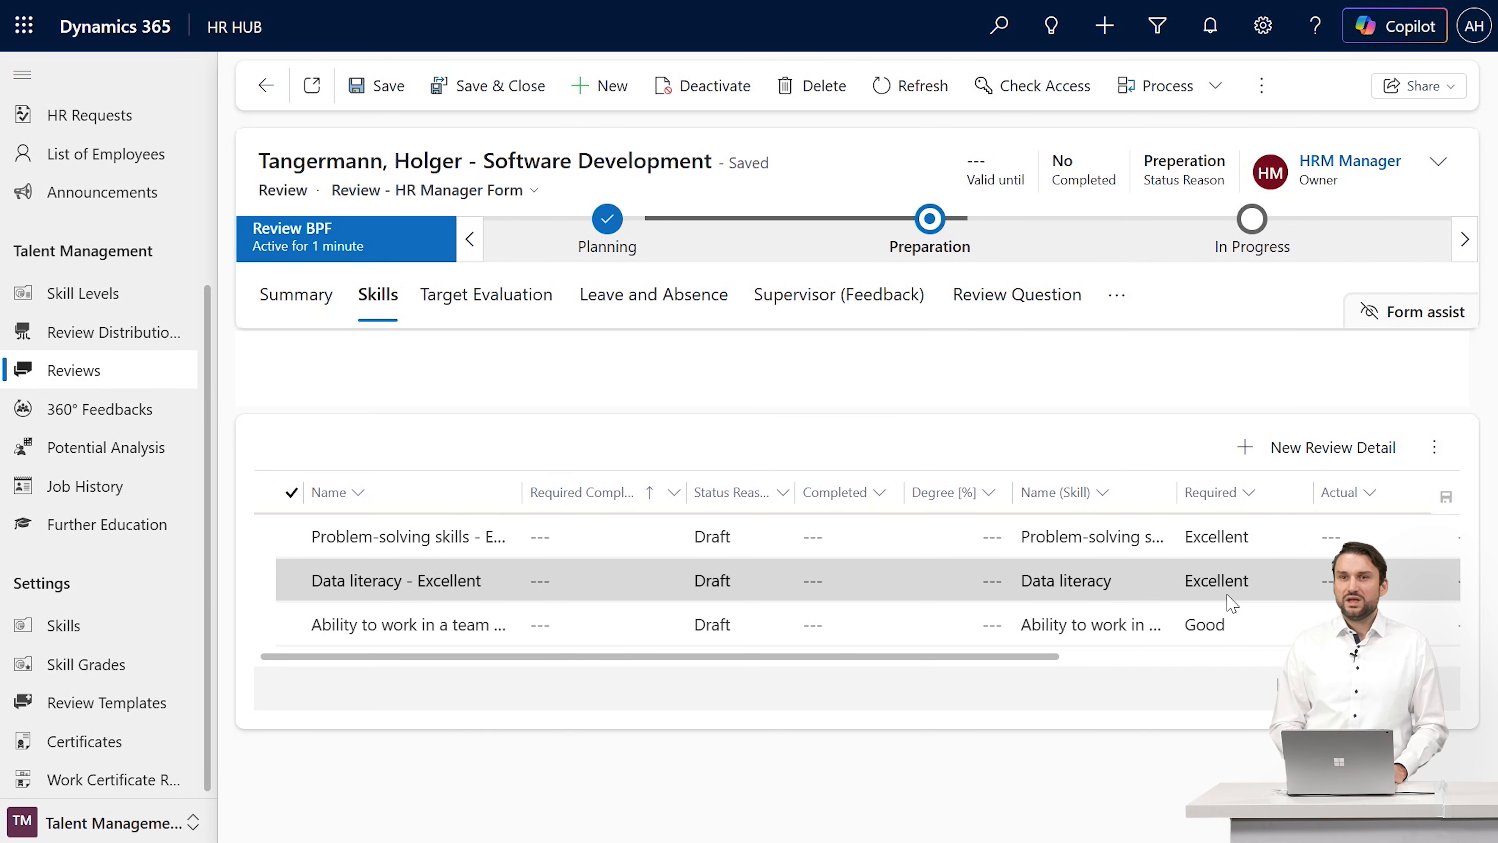
left_click(511, 295)
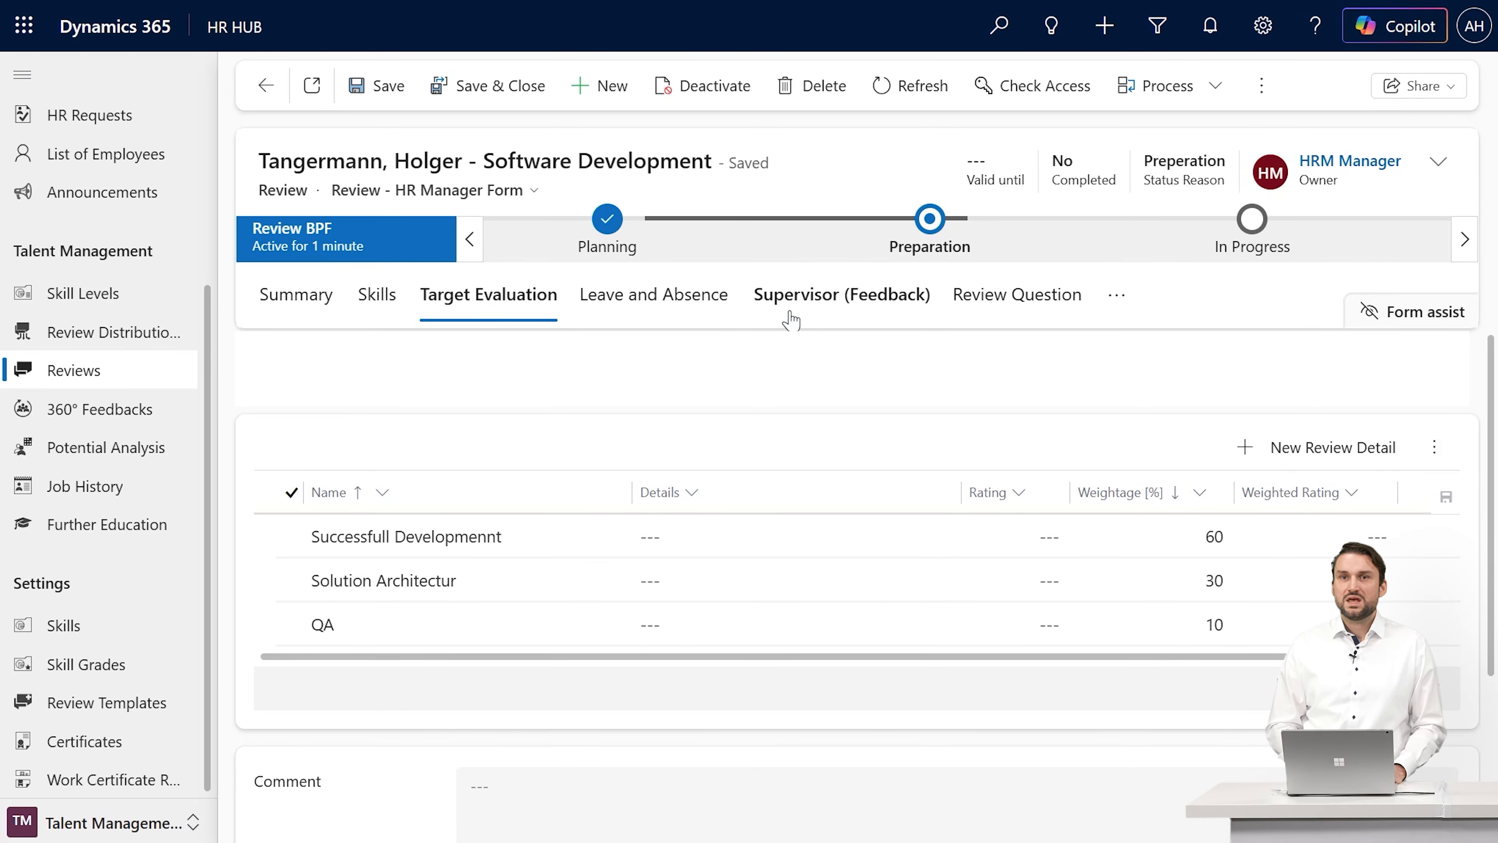
left_click(966, 305)
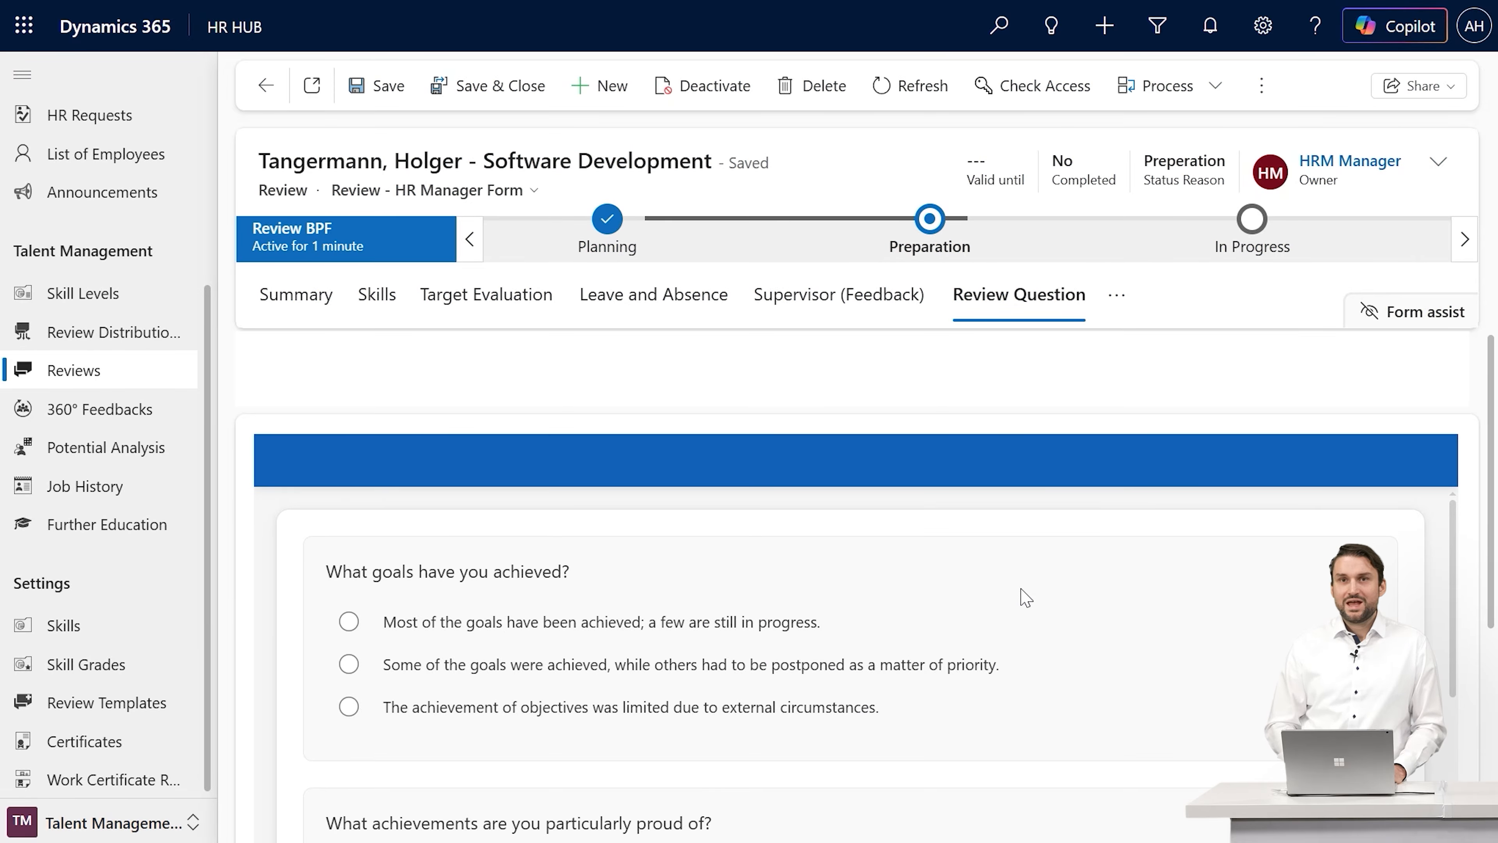
Advance the review from Preparation through In Progress to the Valid stage.
left_click(937, 231)
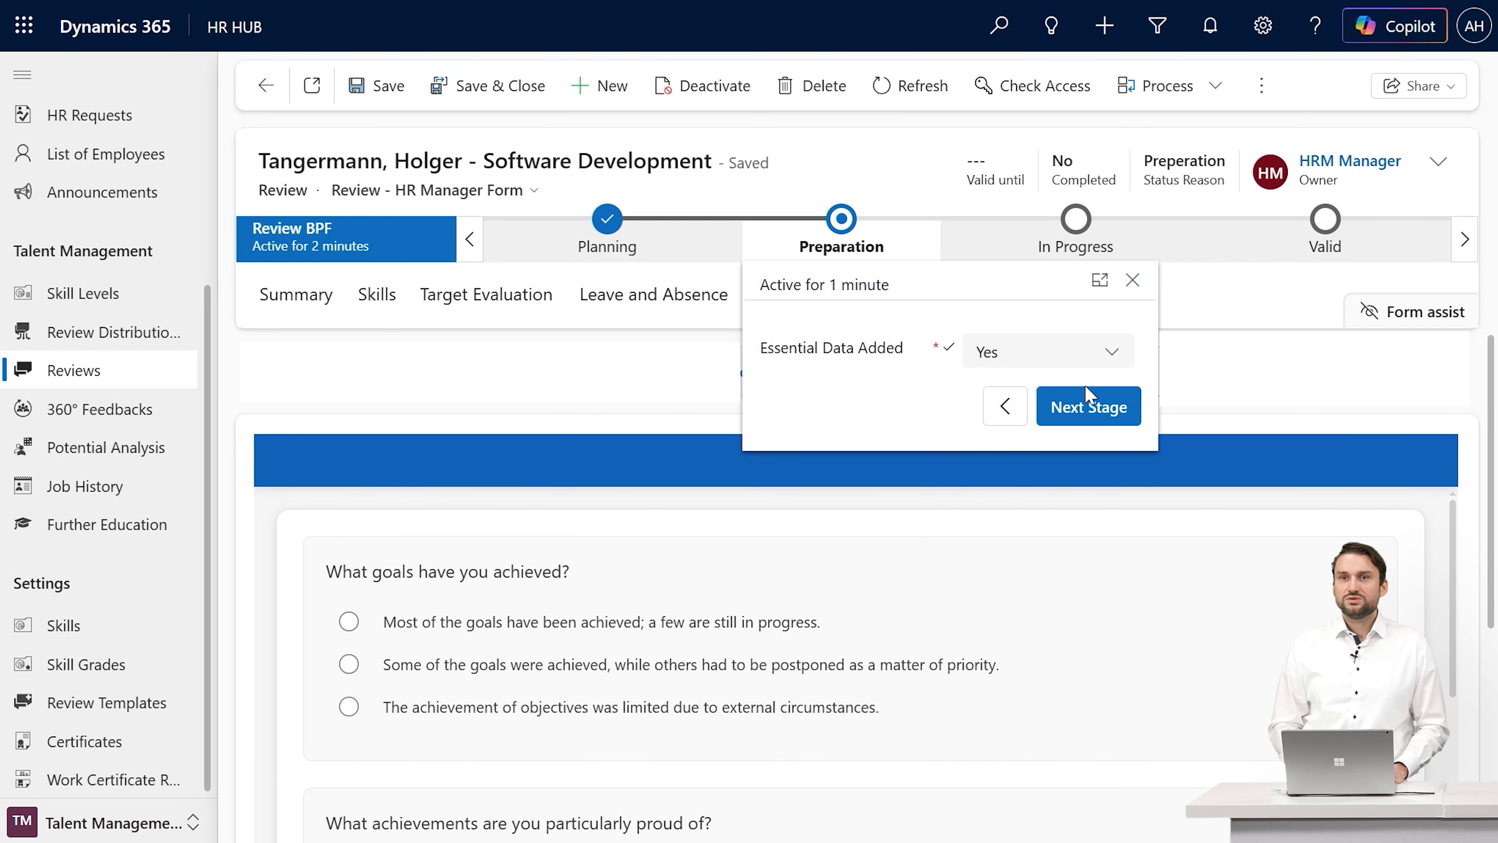
left_click(1088, 403)
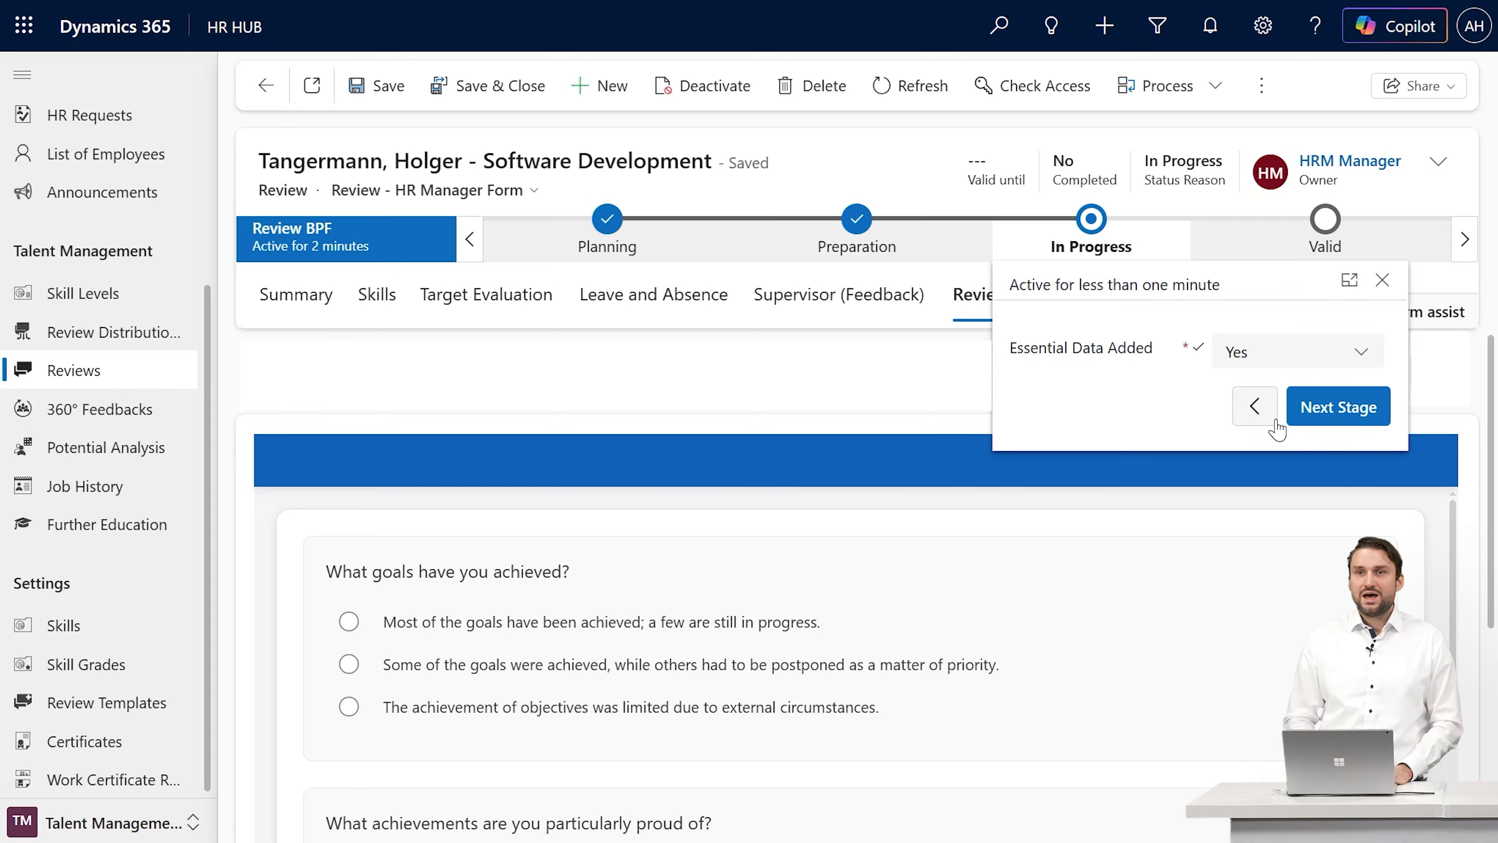
left_click(1355, 415)
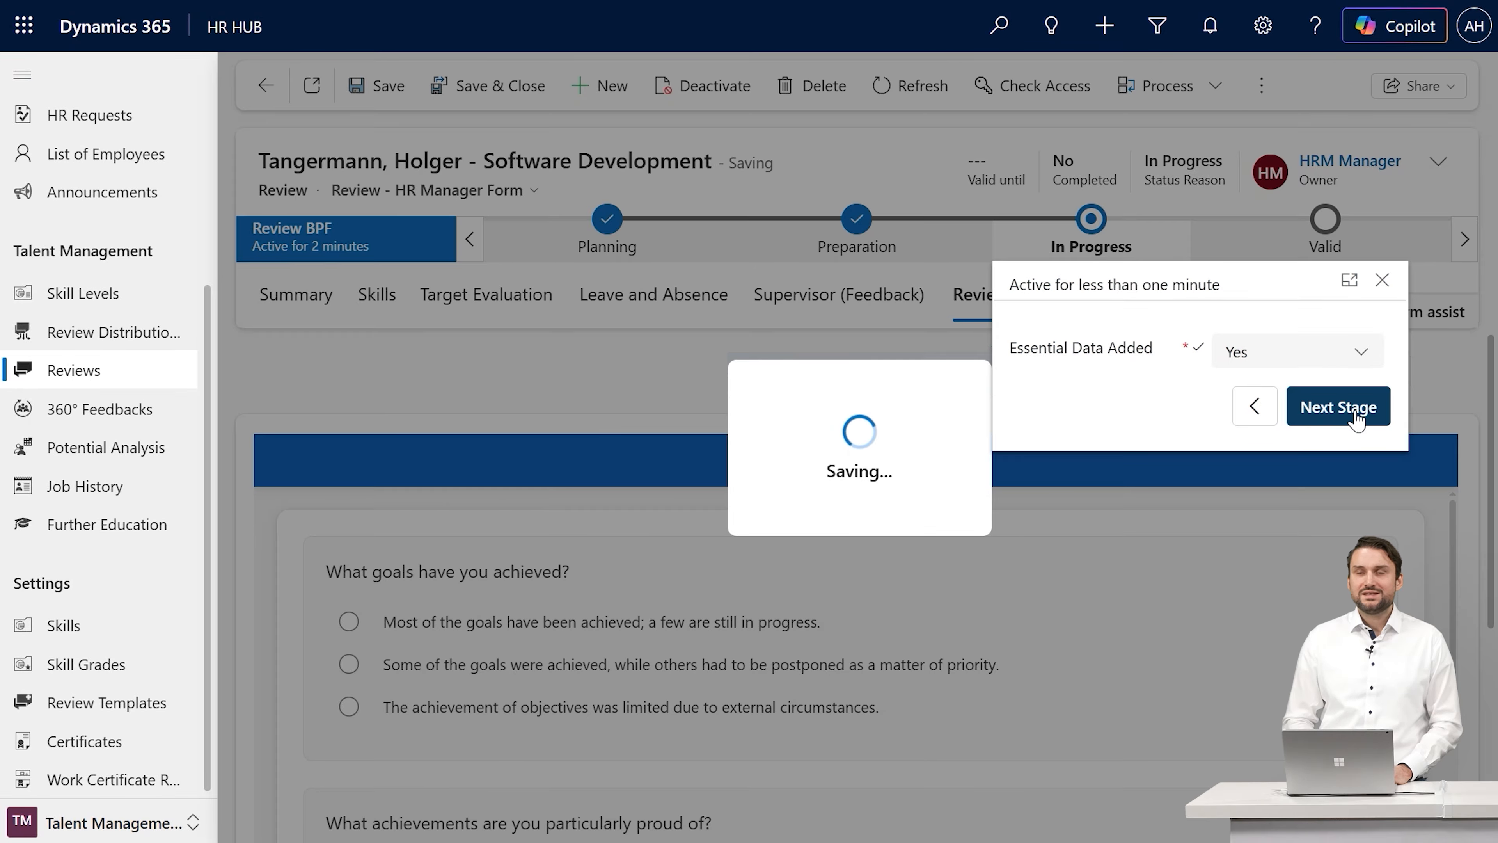